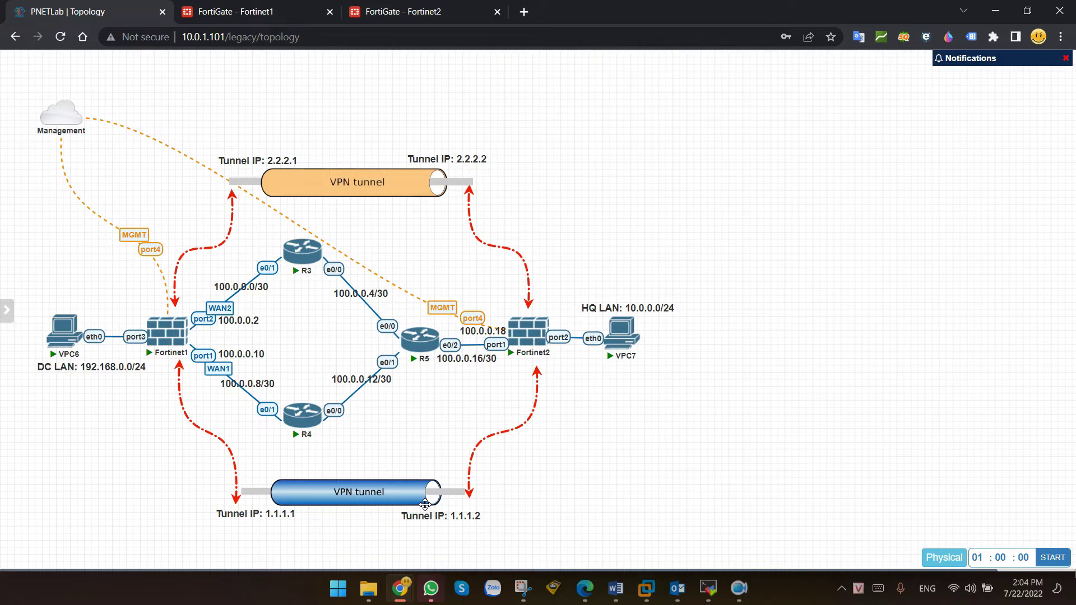
- Rerun the ping to 100.0.0.18 in the VPC6 console in MobaXterm
{"action": "key", "text": "alt+Tab"}
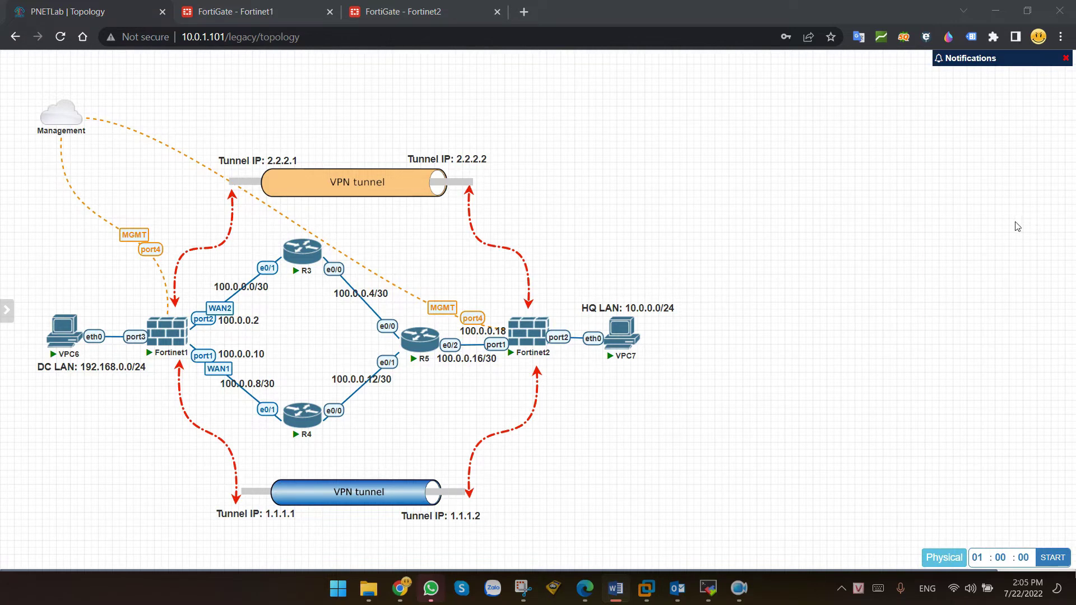
{"action": "left_click", "coordinate": [889, 249]}
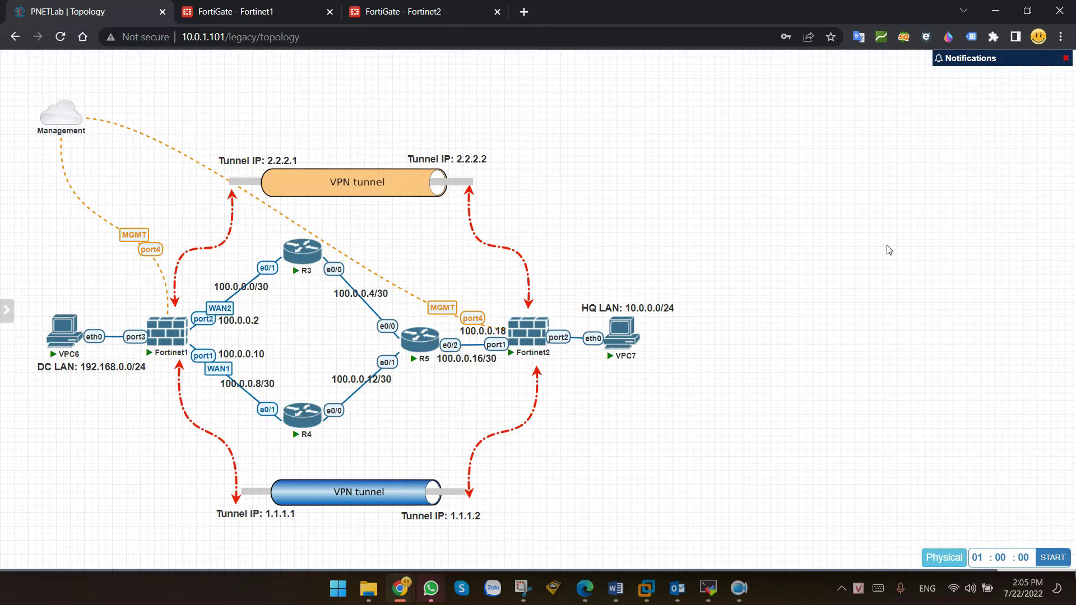
{"action": "left_click", "coordinate": [709, 597]}
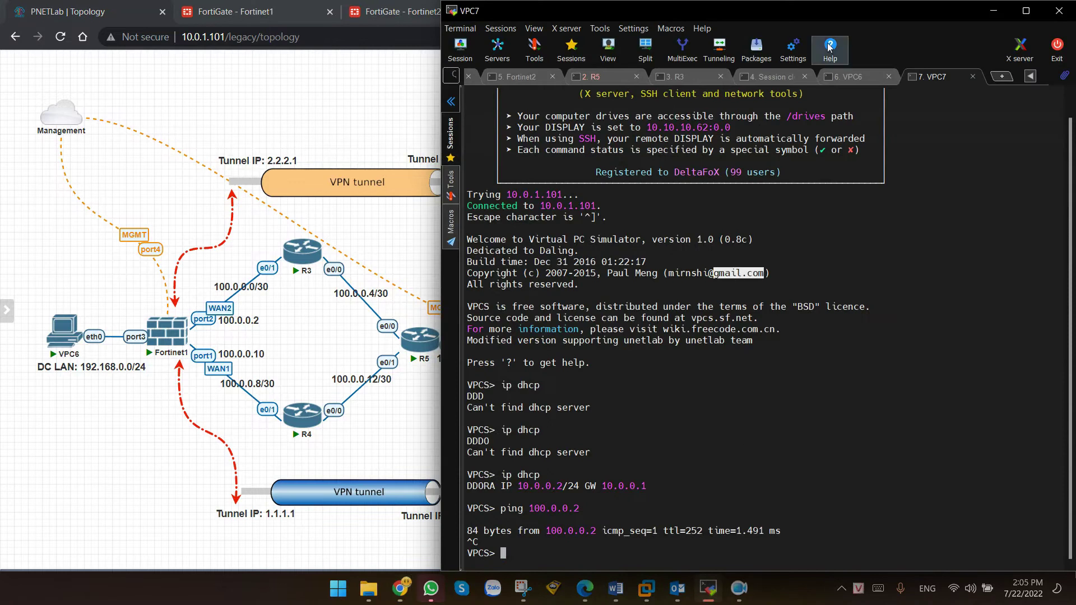
{"action": "left_click", "coordinate": [846, 77]}
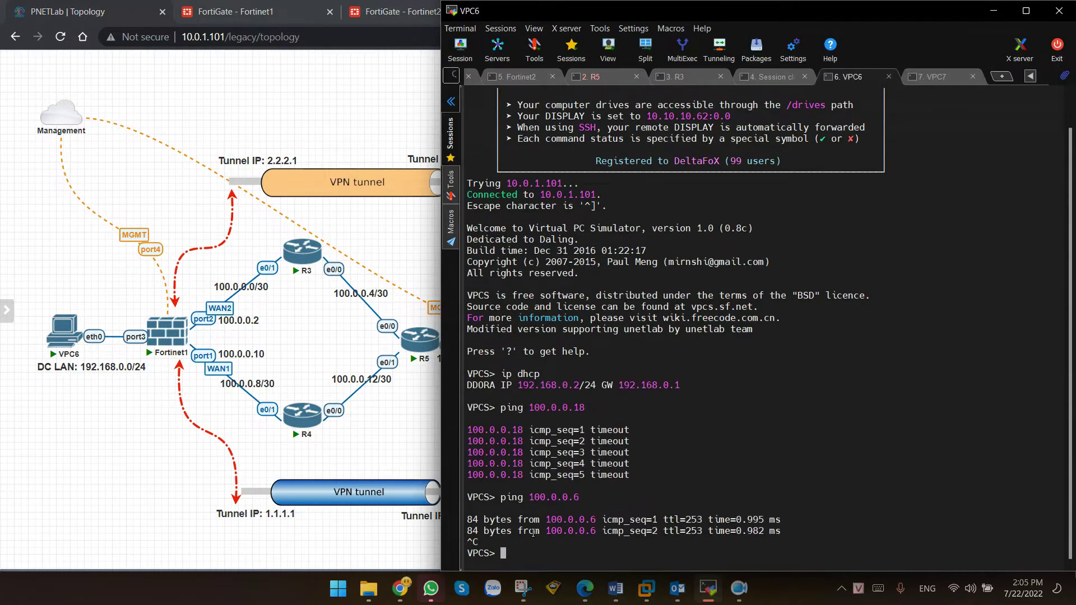
{"action": "left_click_drag", "start_coordinate": [520, 520], "coordinate": [588, 534]}
{"action": "left_click", "coordinate": [598, 534]}
{"action": "key", "text": "Up"}
{"action": "key", "text": "Up"}
{"action": "key", "text": "Return"}
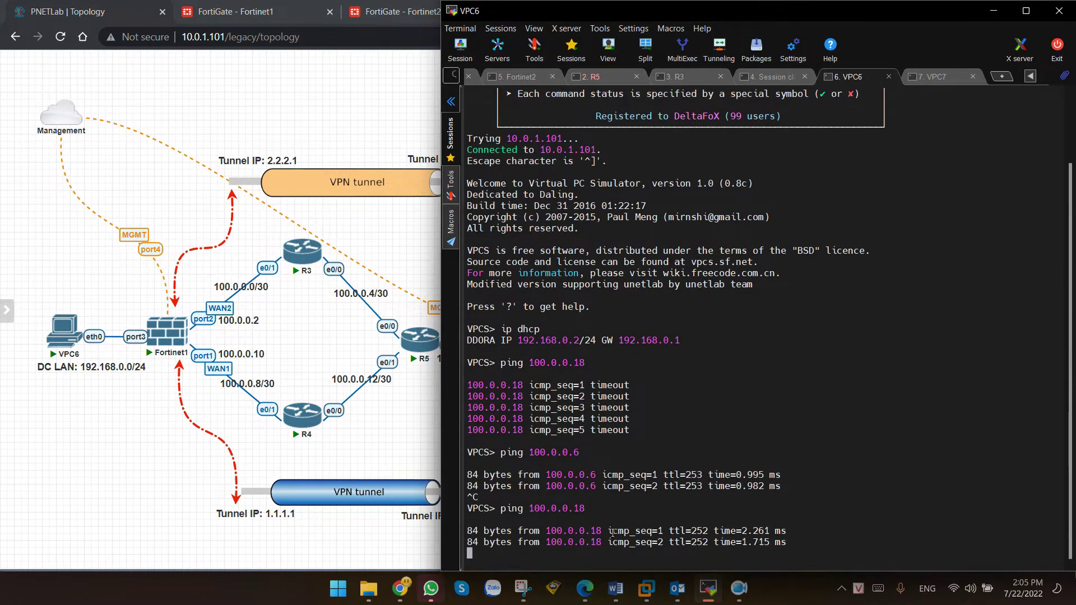
- Rerun the ping to 100.0.0.2 from VPC7, stop it, and minimize MobaXterm
{"action": "left_click", "coordinate": [928, 78]}
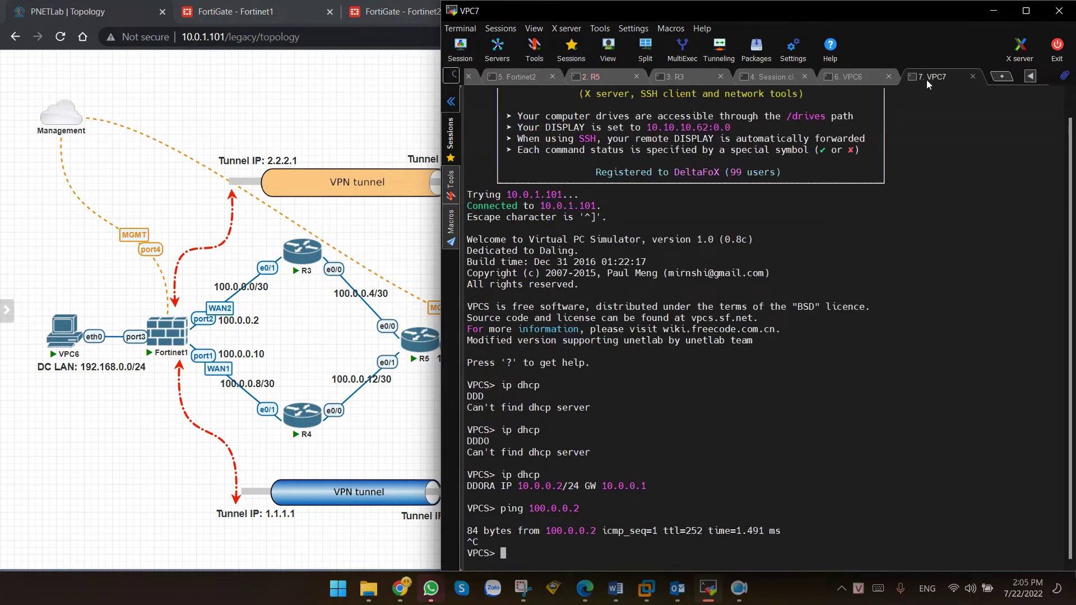
{"action": "key", "text": "Up"}
{"action": "key", "text": "Return"}
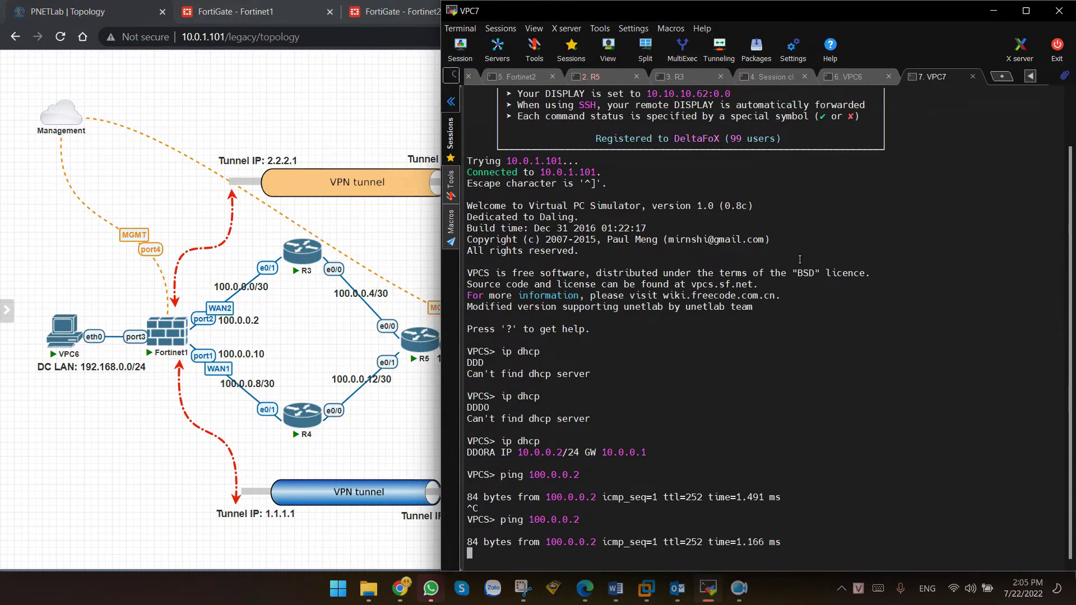
{"action": "key", "text": "ctrl+c"}
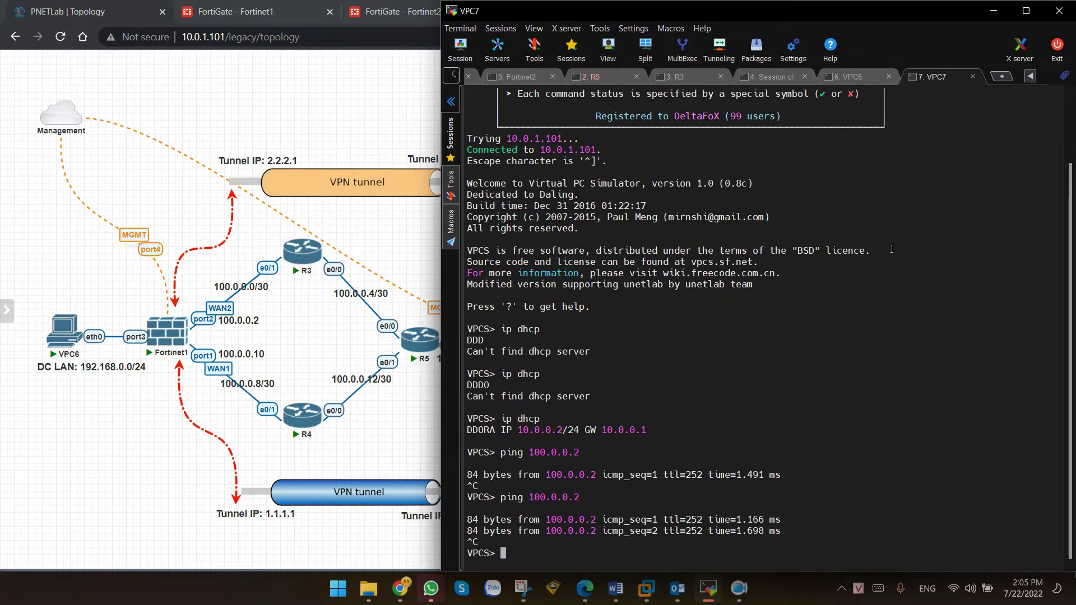
{"action": "left_click", "coordinate": [993, 15]}
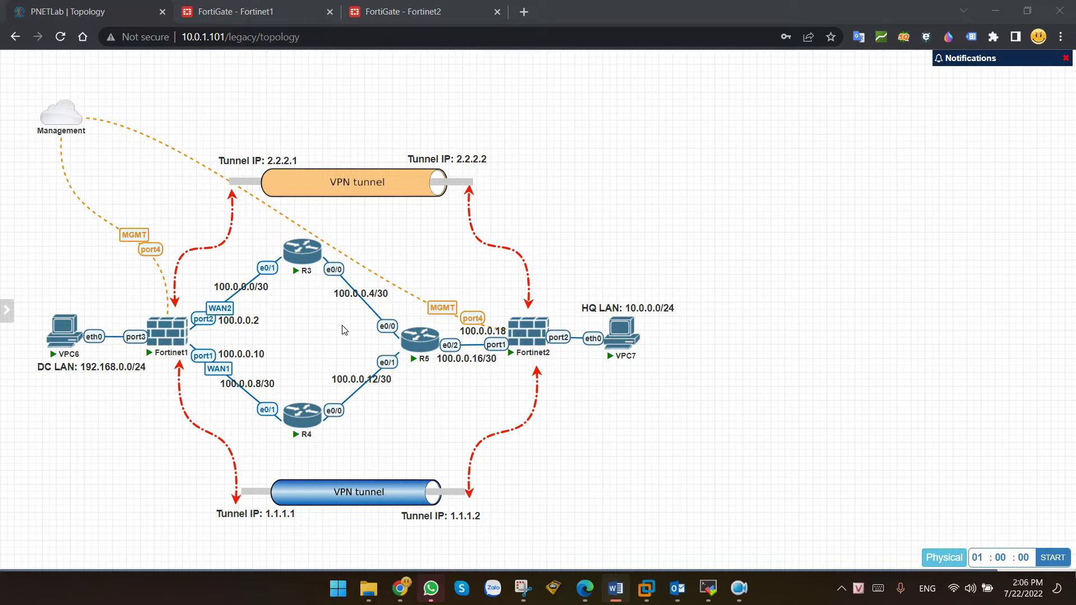
- On Fortinet1, add an SD-WAN zone named VPN under Network > SD-WAN
{"action": "left_click", "coordinate": [216, 11]}
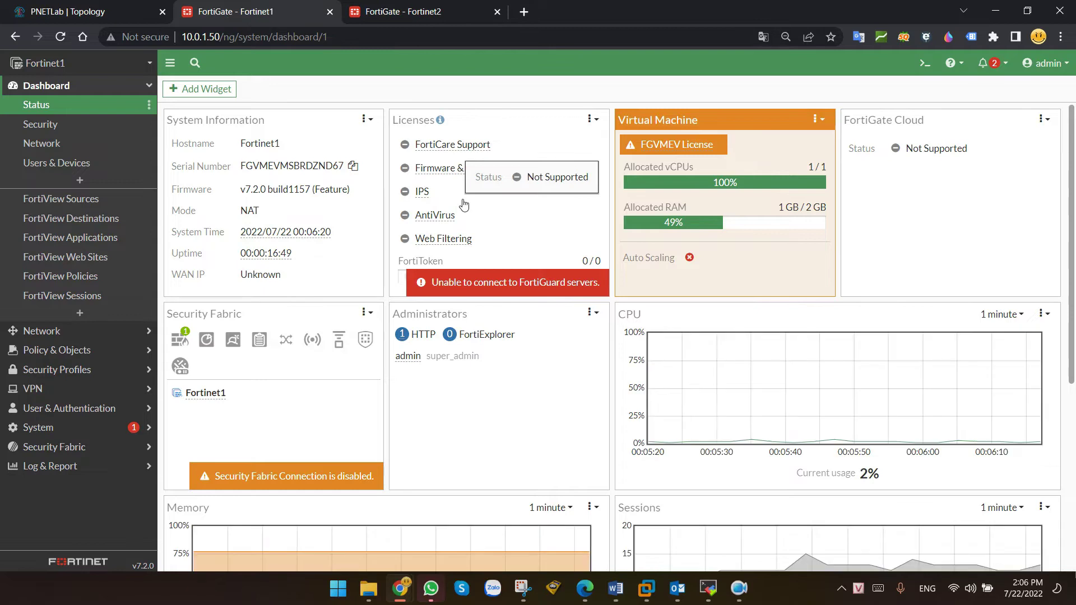
{"action": "left_click", "coordinate": [60, 331]}
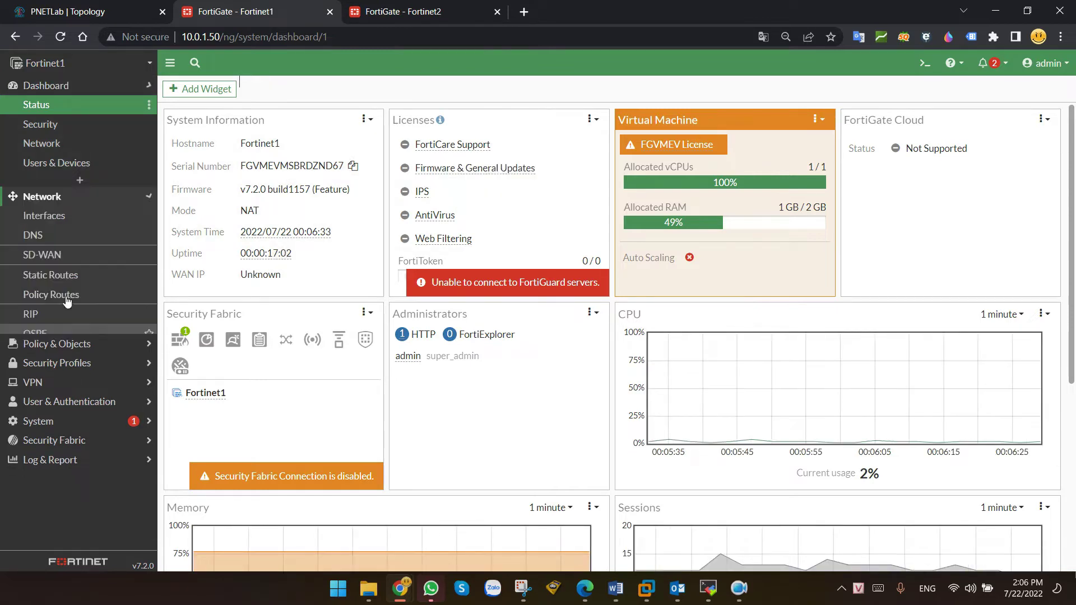
{"action": "left_click", "coordinate": [59, 166]}
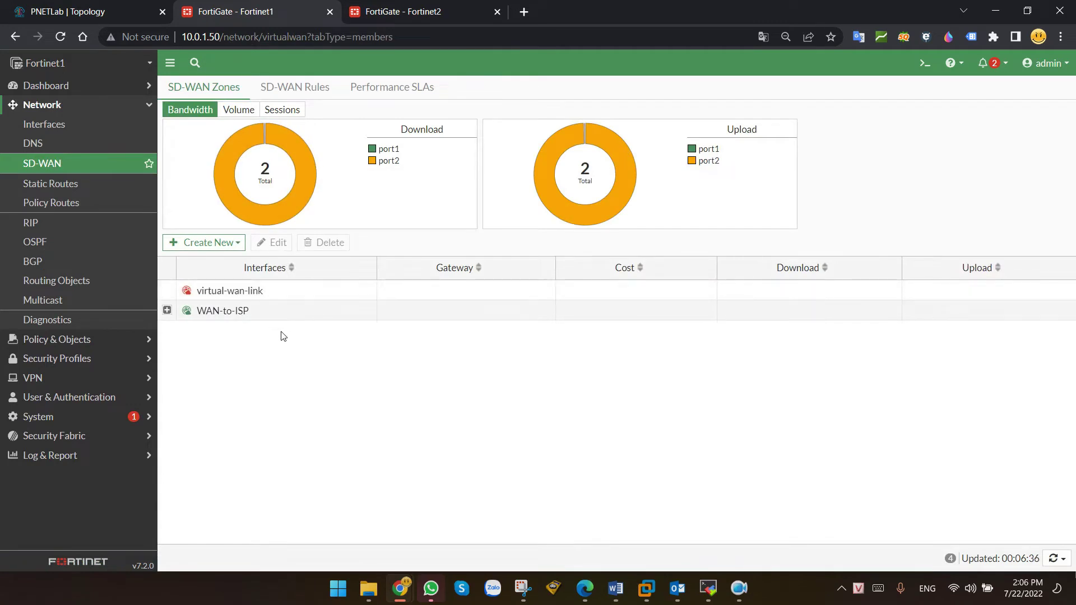
{"action": "left_click", "coordinate": [167, 310]}
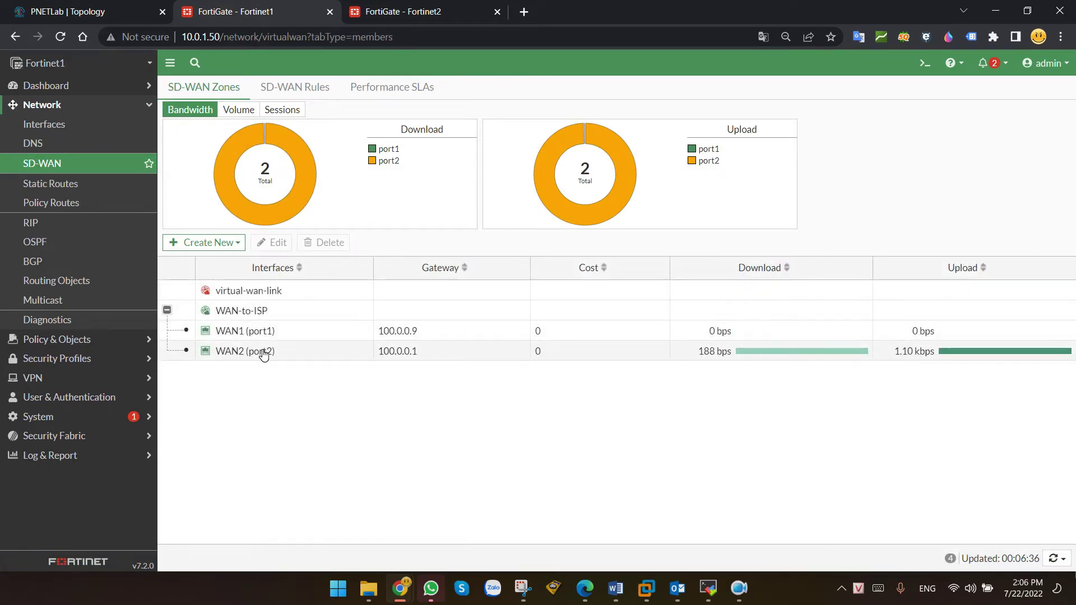
{"action": "left_click", "coordinate": [208, 242]}
{"action": "left_click", "coordinate": [221, 284]}
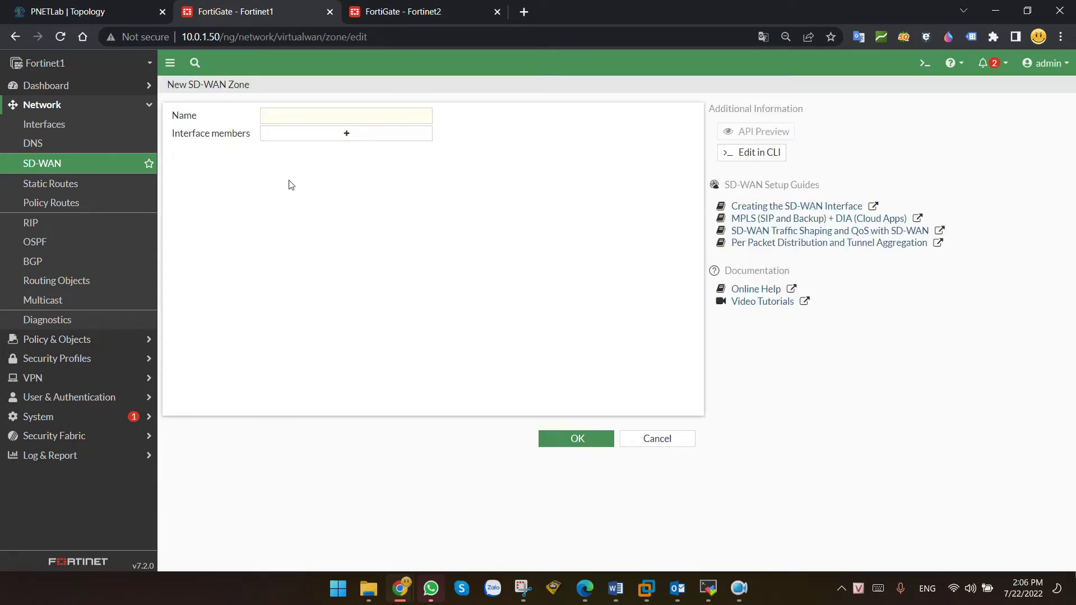
{"action": "left_click", "coordinate": [297, 121]}
{"action": "type", "text": "VPN"}
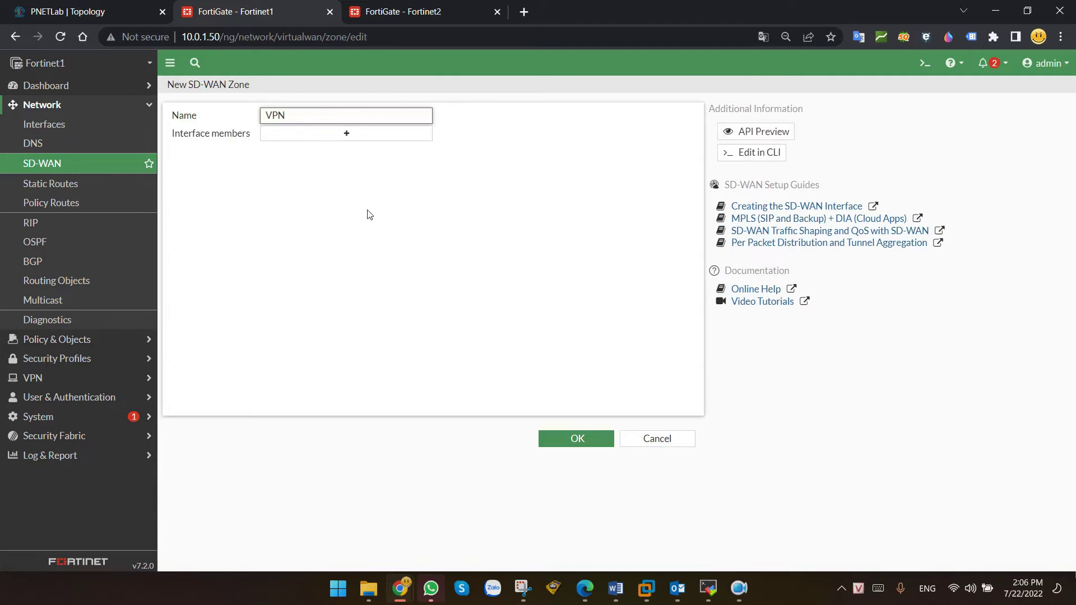
{"action": "left_click", "coordinate": [576, 438]}
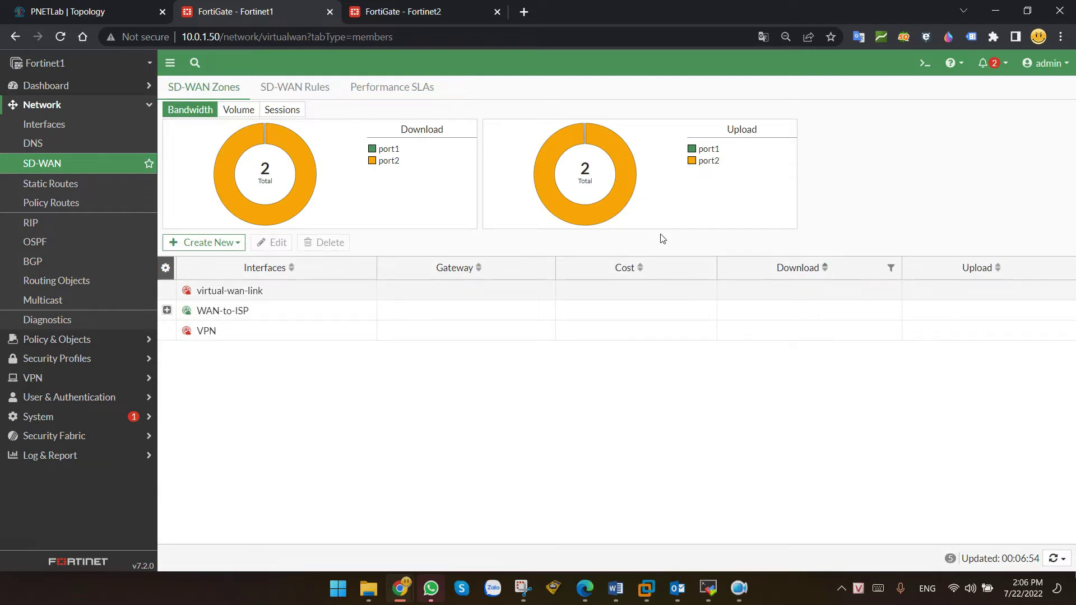
- Start a new SD-WAN member with a new IPsec VPN named VPN1 to remote 100.0.0.18
{"action": "left_click", "coordinate": [228, 242]}
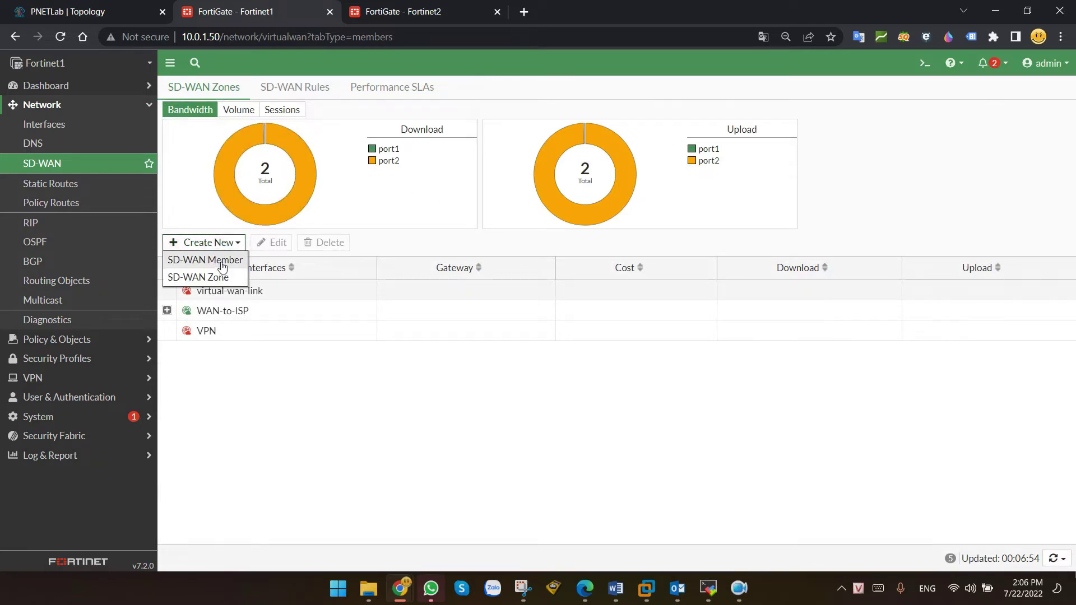
{"action": "left_click", "coordinate": [205, 260]}
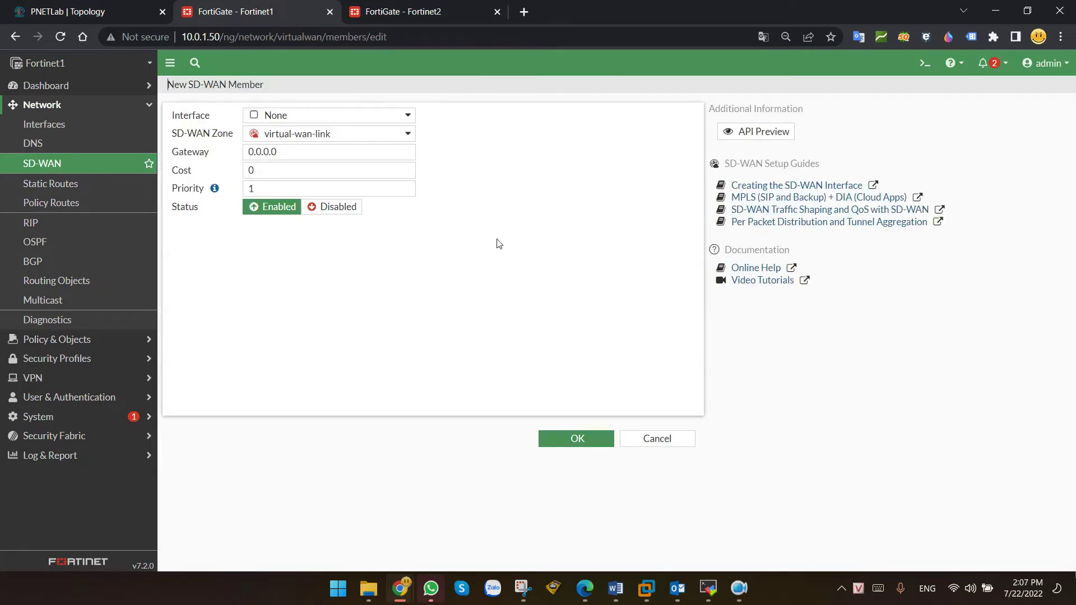
{"action": "left_click", "coordinate": [337, 122]}
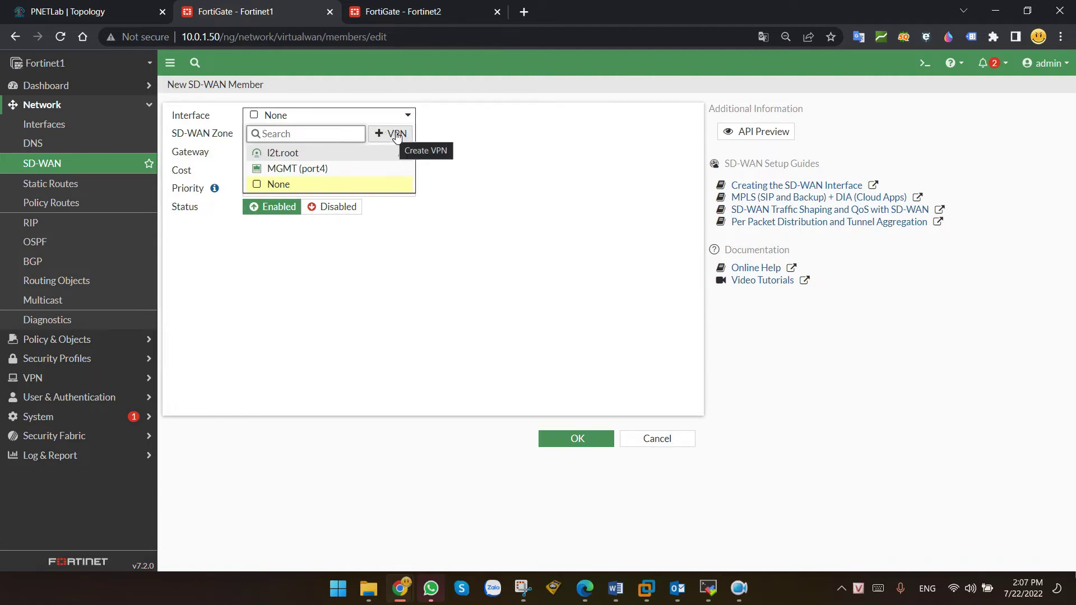
{"action": "left_click", "coordinate": [395, 135]}
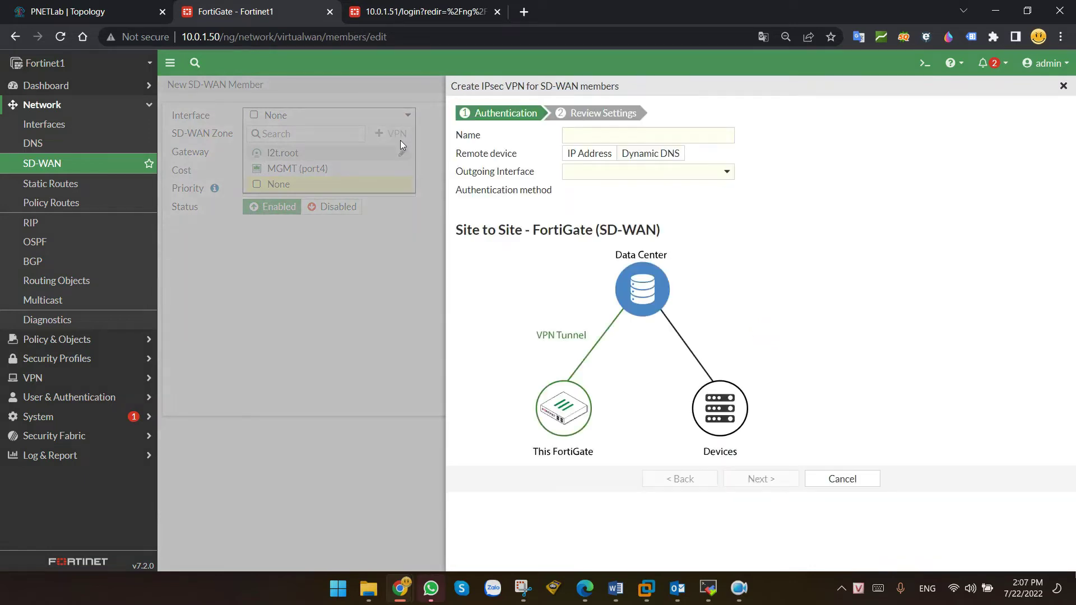
{"action": "left_click", "coordinate": [586, 137]}
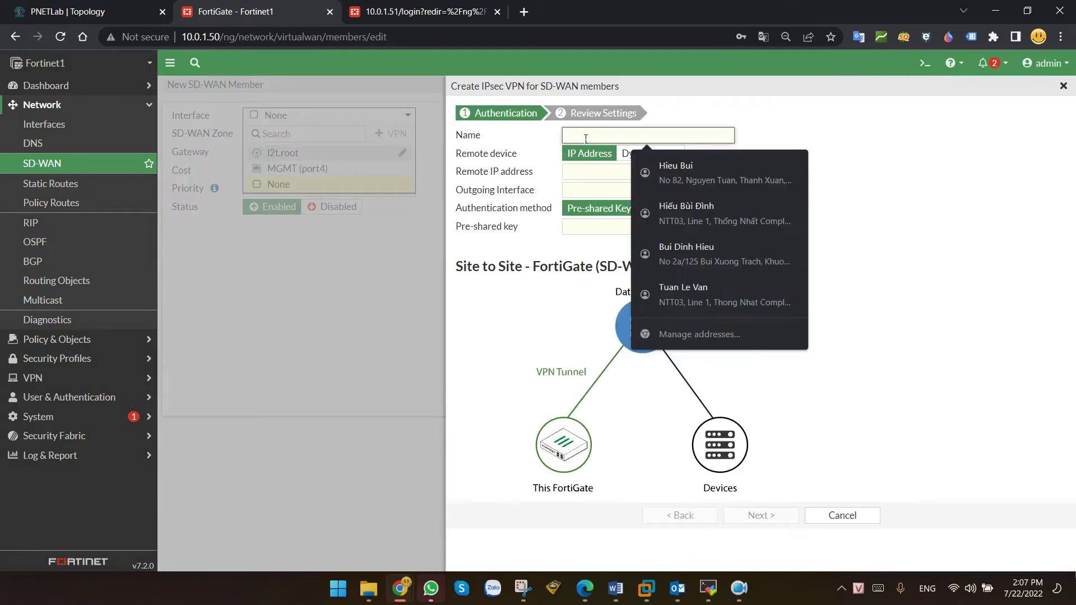
{"action": "type", "text": "VPN1"}
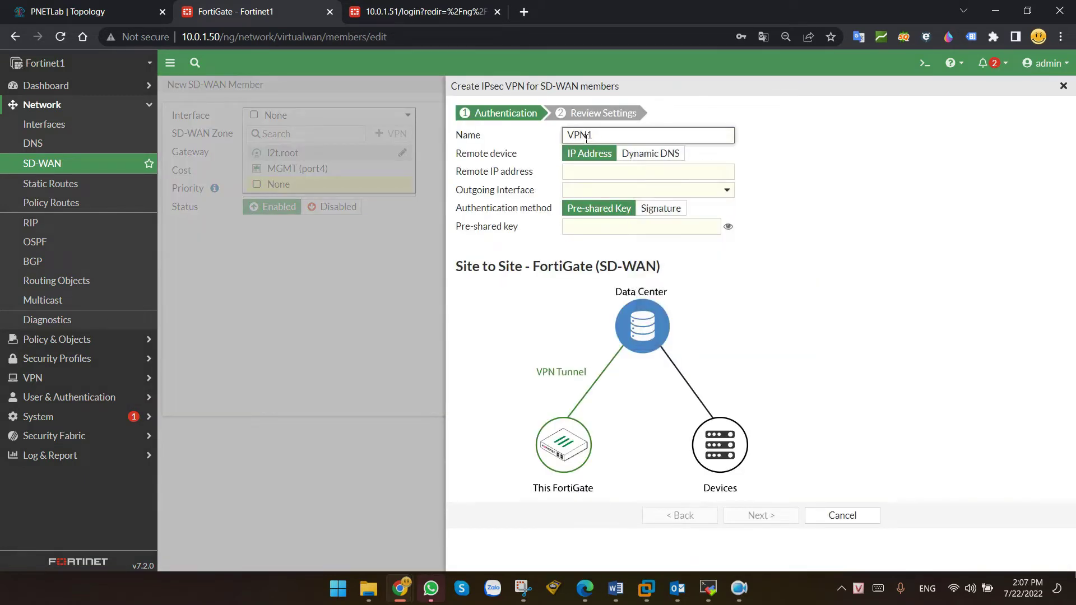
{"action": "left_click", "coordinate": [602, 172]}
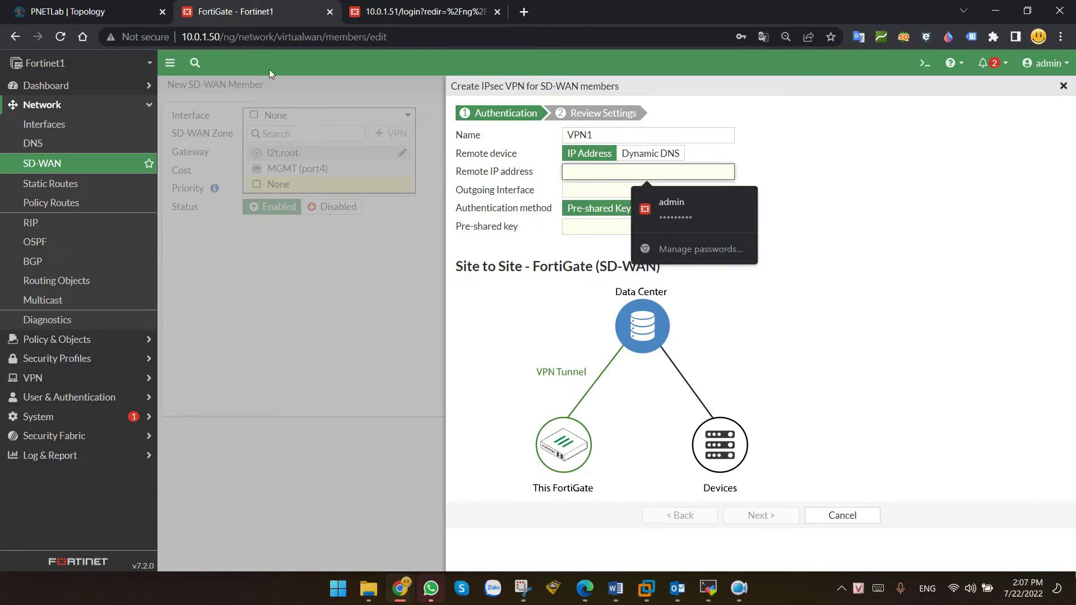
{"action": "left_click", "coordinate": [112, 12]}
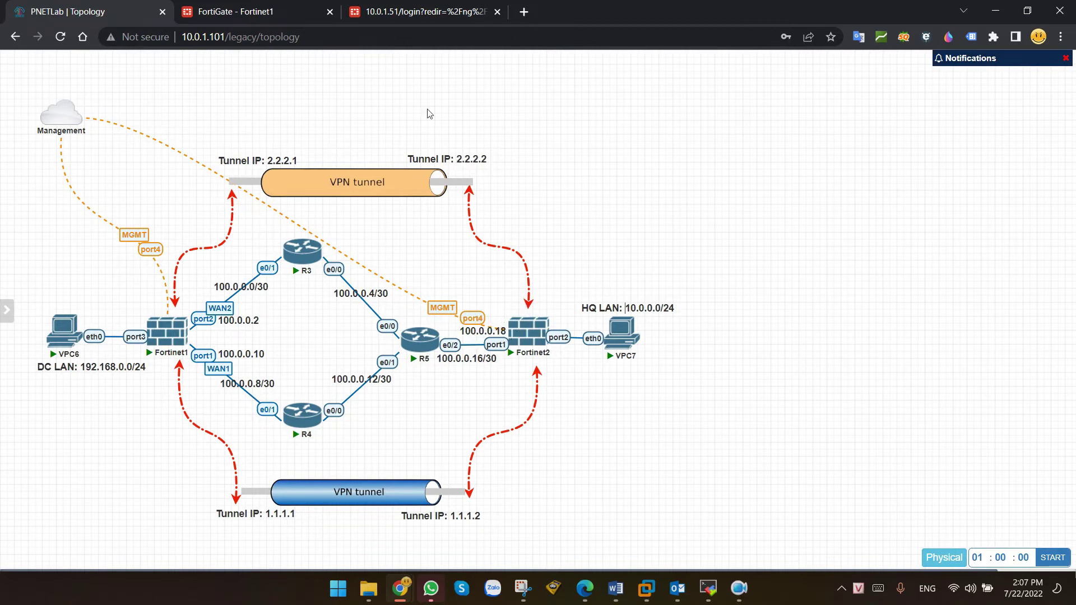
{"action": "left_click", "coordinate": [277, 10]}
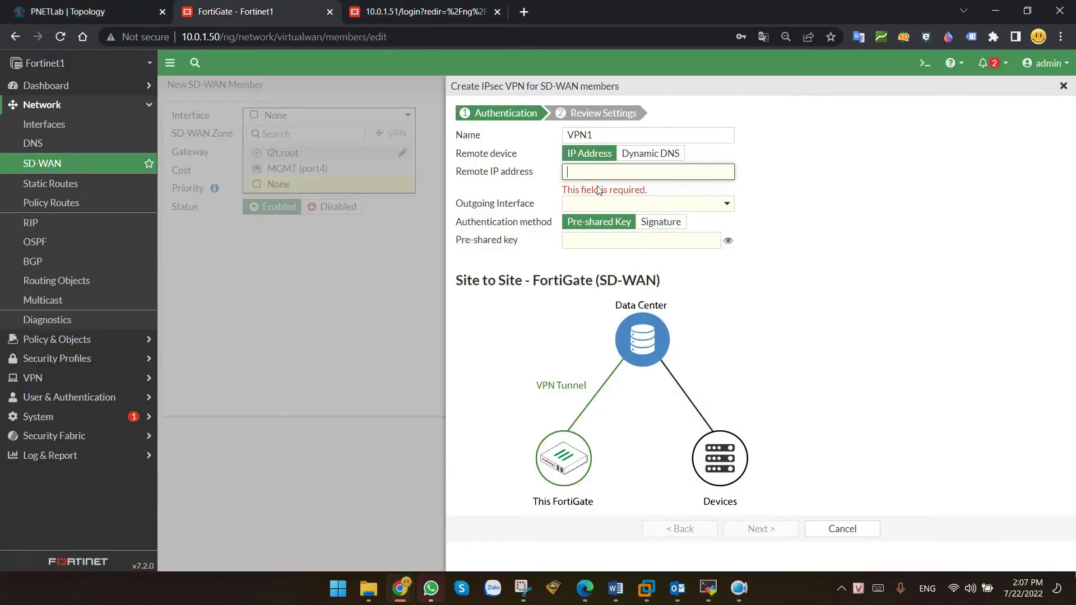
{"action": "left_click", "coordinate": [587, 175]}
{"action": "type", "text": "100.0.0"}
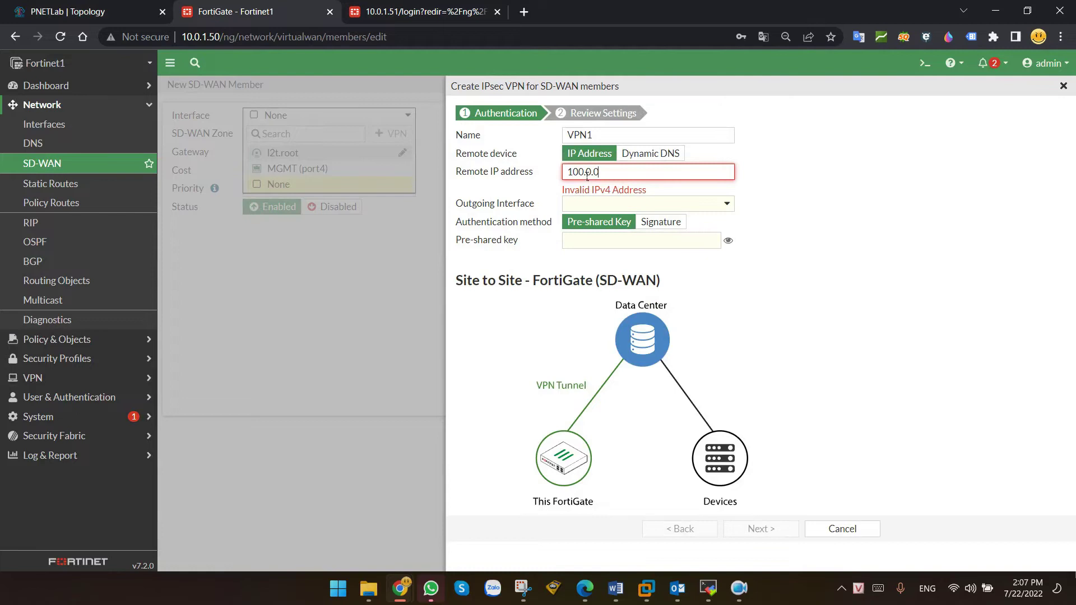
{"action": "type", "text": ".18"}
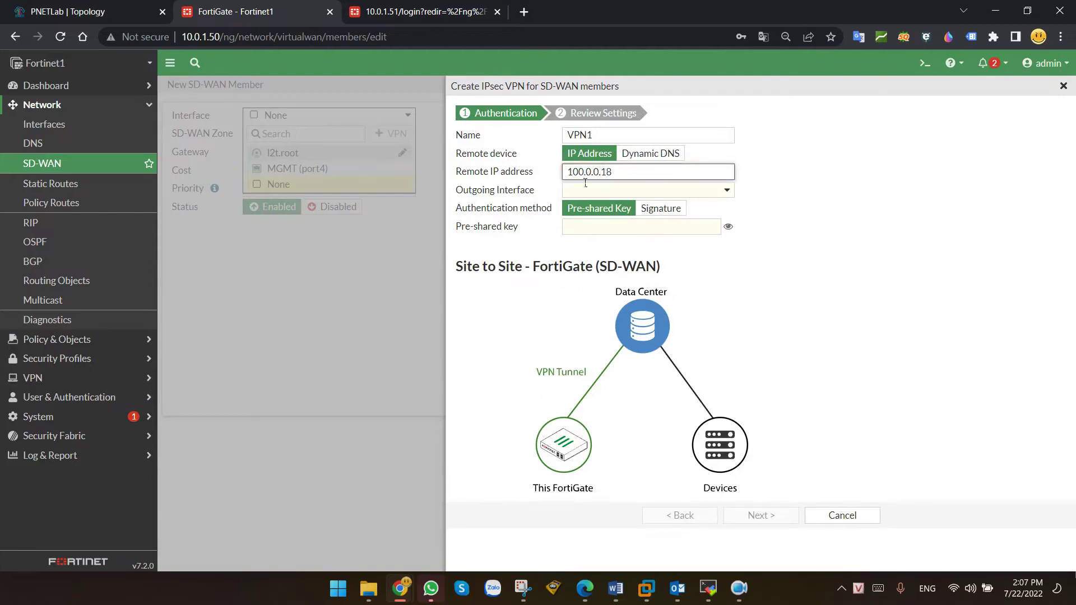
- Send VPN1 out WAN1 (port1), enter the pre-shared key, and create the tunnel
{"action": "left_click", "coordinate": [595, 193]}
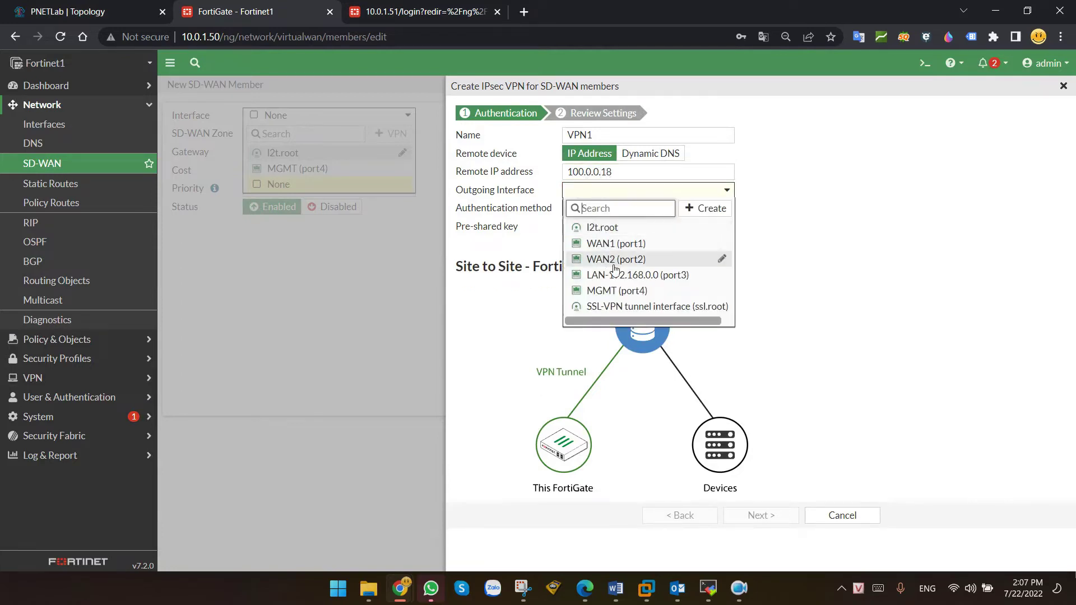
{"action": "left_click", "coordinate": [616, 244]}
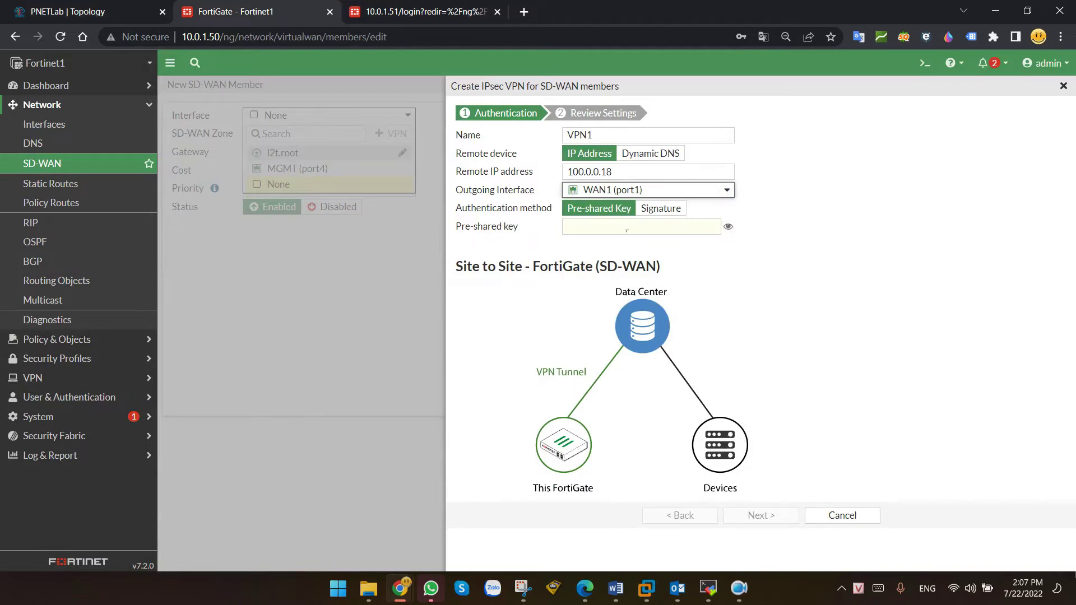
{"action": "left_click", "coordinate": [626, 232]}
{"action": "type", "text": "ft"}
{"action": "left_click", "coordinate": [835, 238]}
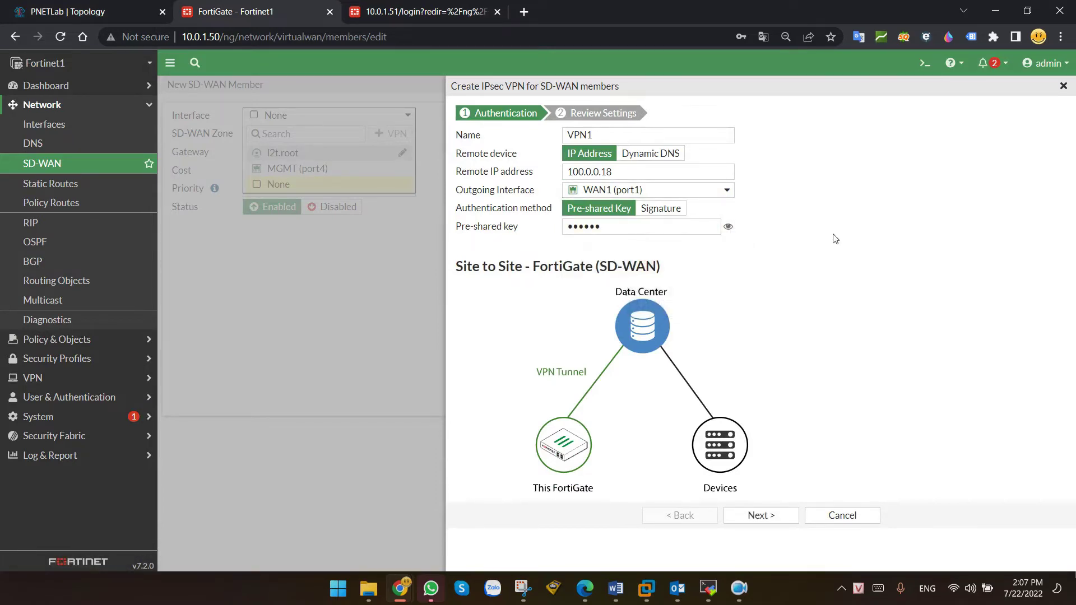
{"action": "left_click", "coordinate": [779, 519]}
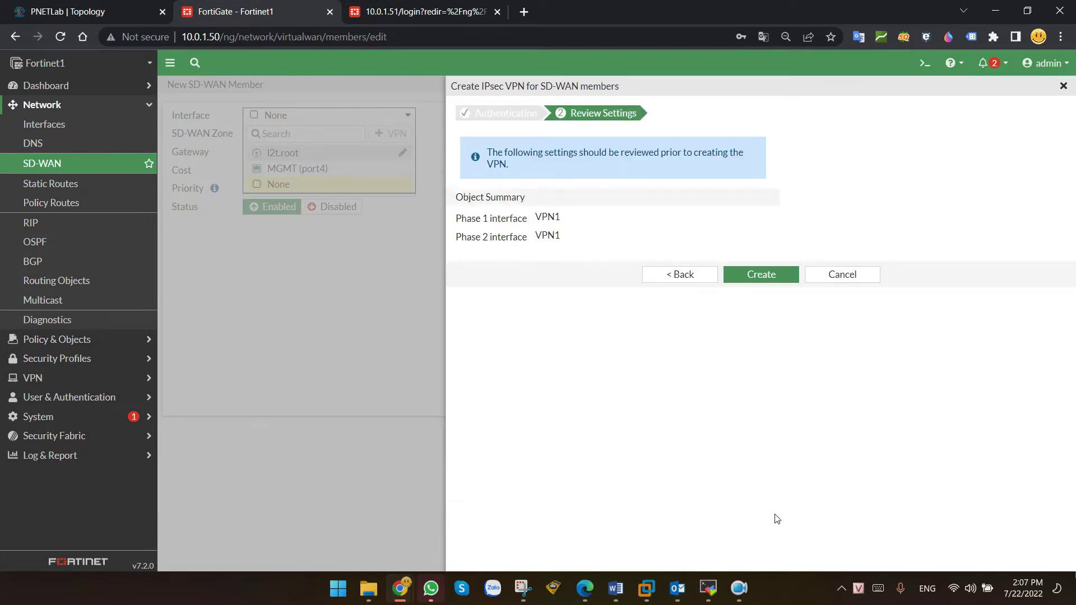
{"action": "left_click", "coordinate": [772, 279]}
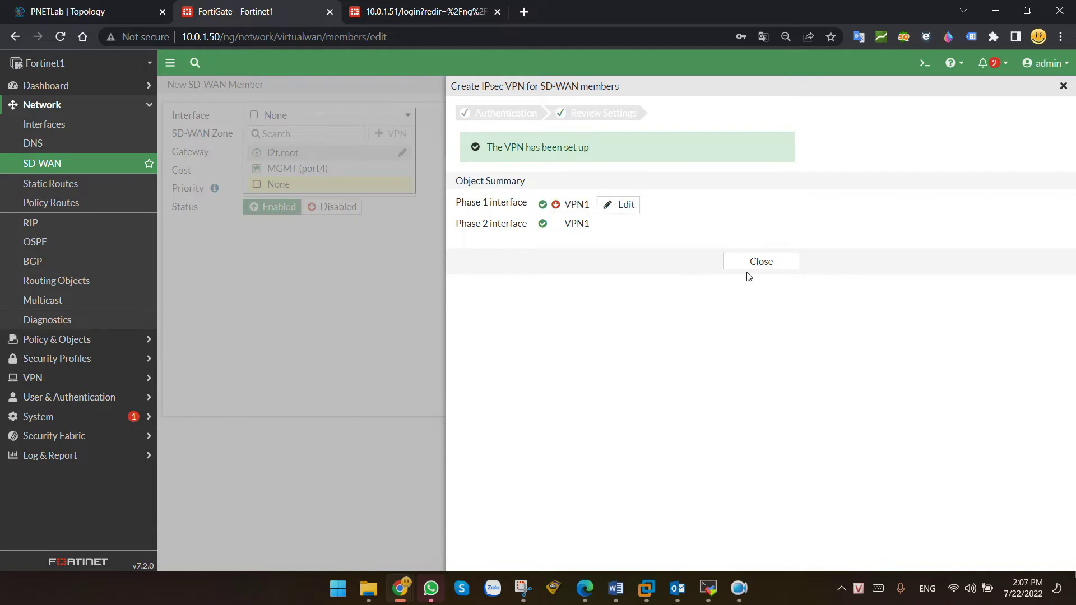
{"action": "left_click", "coordinate": [766, 262]}
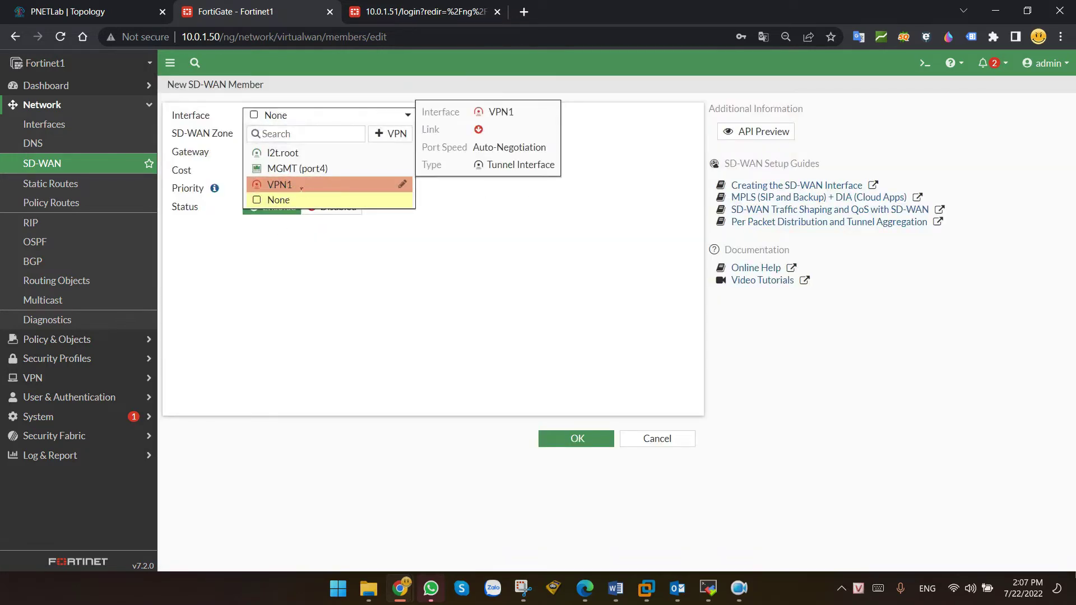
- Save VPN1 as an SD-WAN member in the VPN zone
{"action": "left_click", "coordinate": [297, 188]}
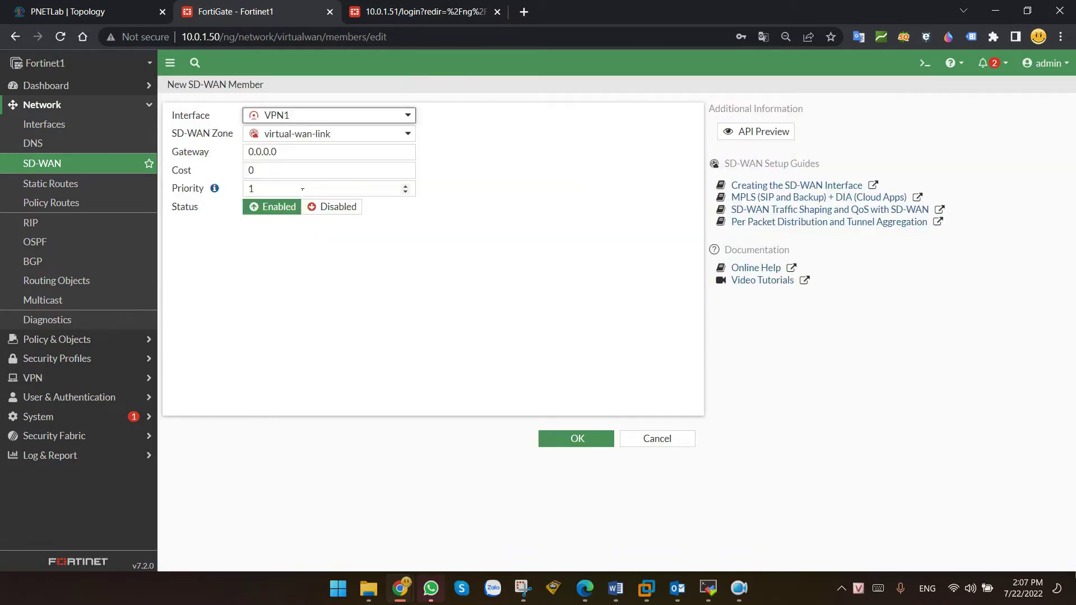
{"action": "left_click", "coordinate": [341, 135]}
{"action": "left_click", "coordinate": [273, 202]}
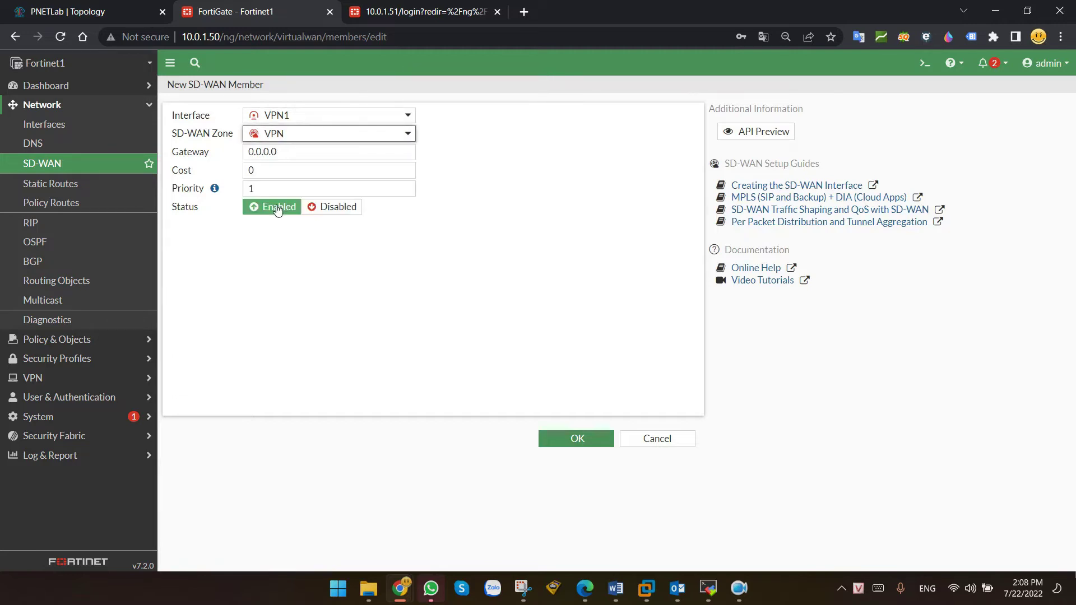
{"action": "double_click", "coordinate": [285, 159]}
{"action": "left_click", "coordinate": [447, 212]}
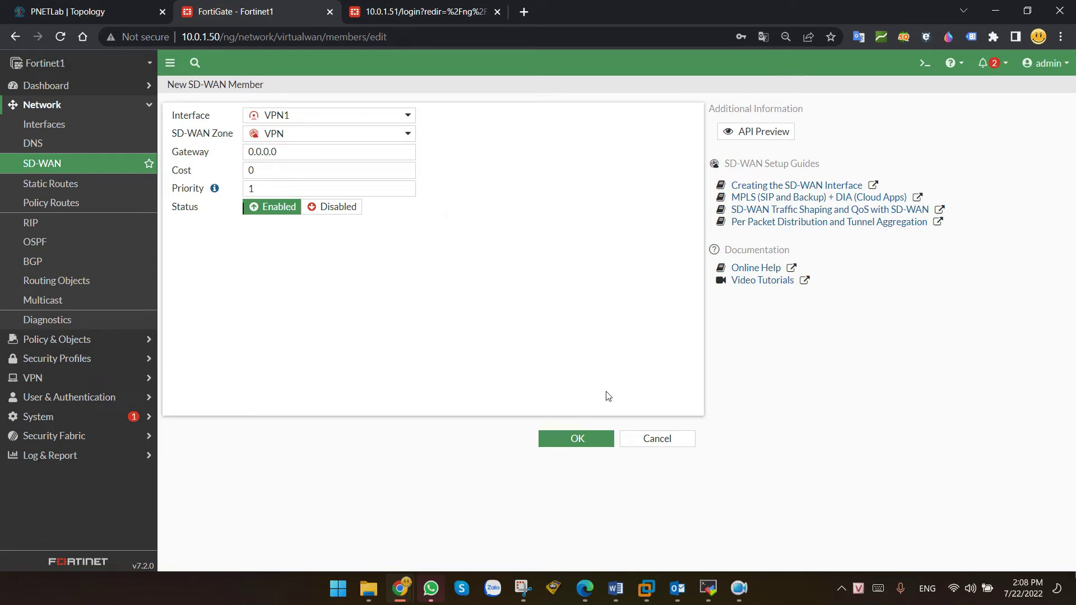
{"action": "left_click", "coordinate": [578, 438]}
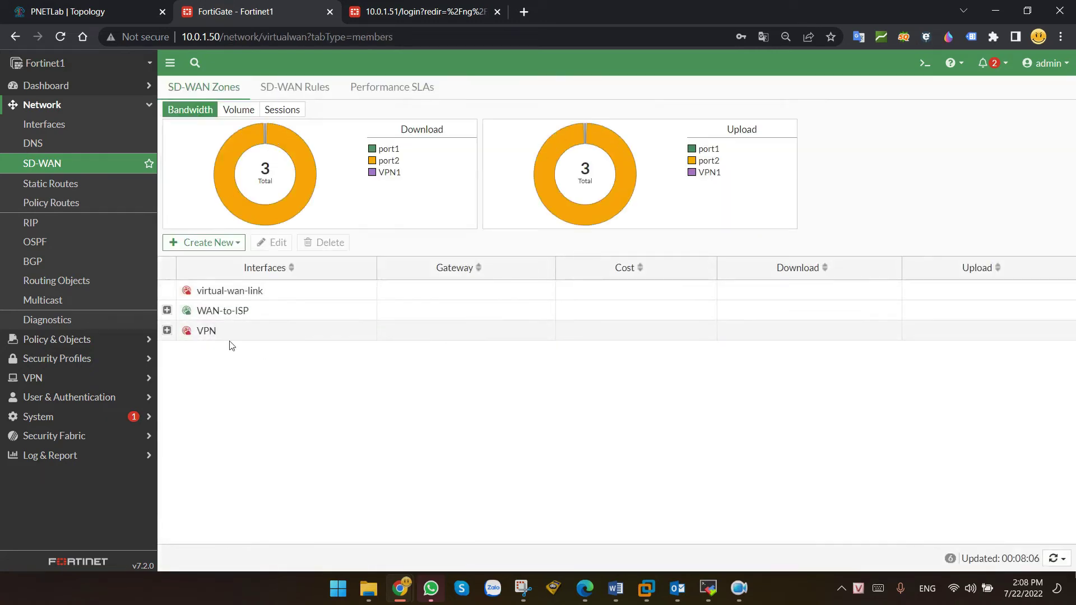
- Start another SD-WAN member with a new IPsec VPN named VPN2 to remote 100.0.0.18
{"action": "left_click", "coordinate": [166, 330]}
{"action": "left_click", "coordinate": [220, 354]}
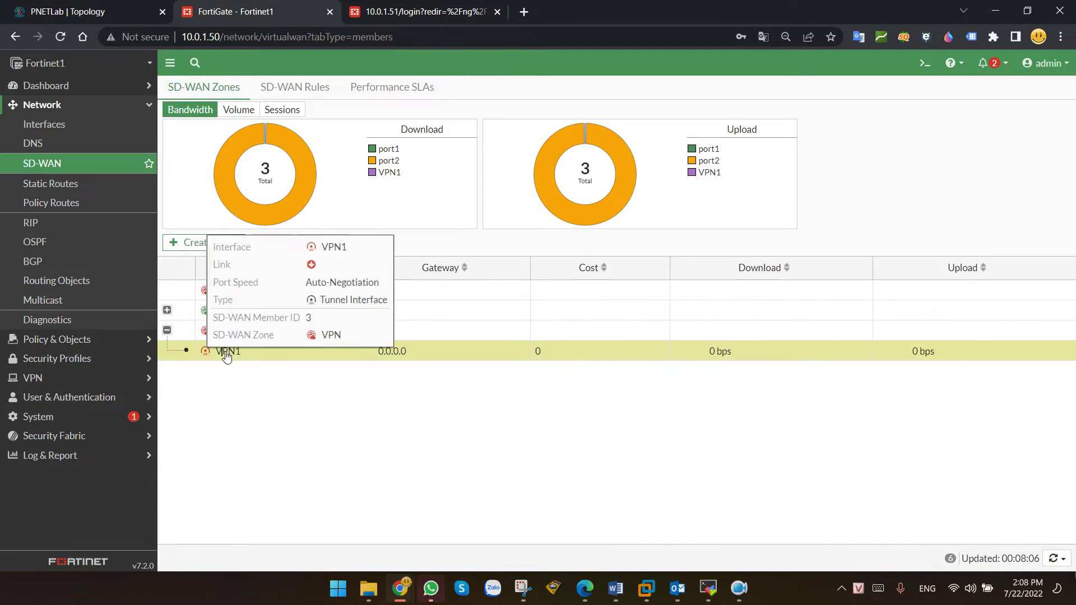
{"action": "left_click", "coordinate": [190, 244]}
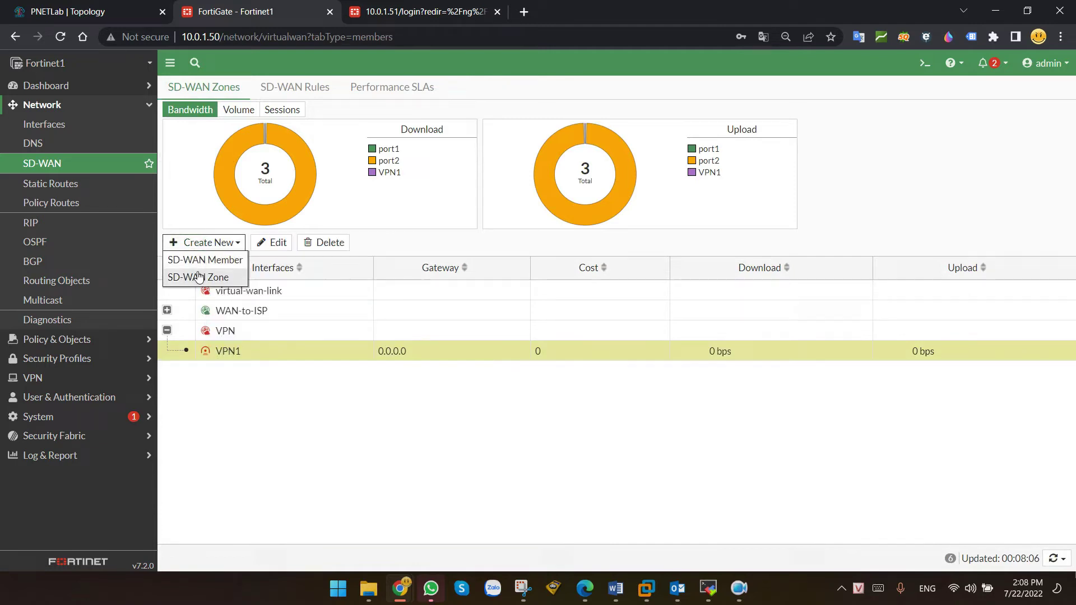
{"action": "left_click", "coordinate": [194, 261]}
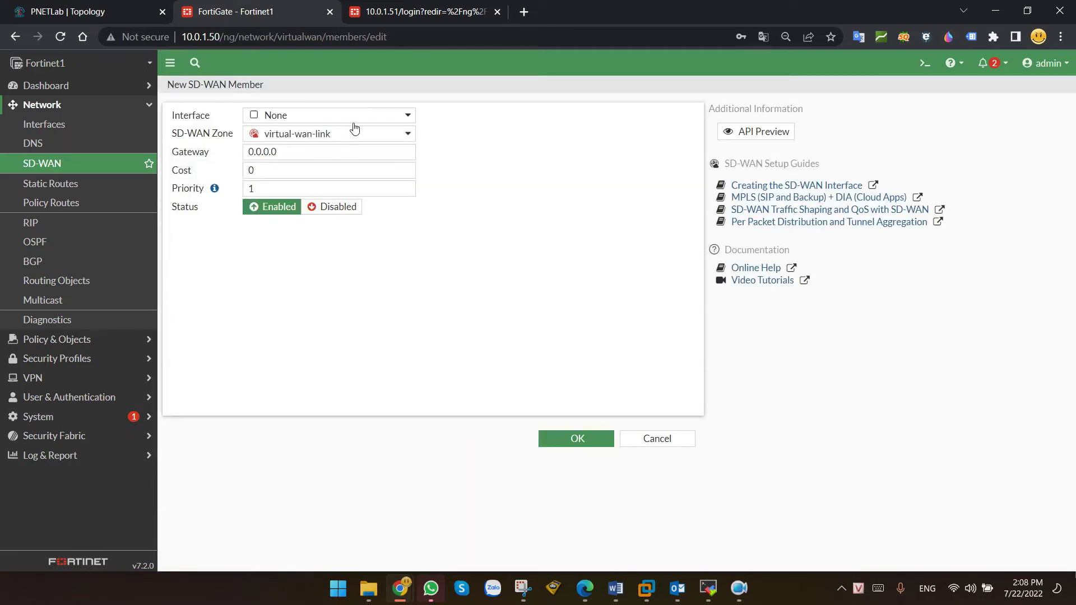
{"action": "left_click", "coordinate": [374, 119]}
{"action": "left_click", "coordinate": [402, 136]}
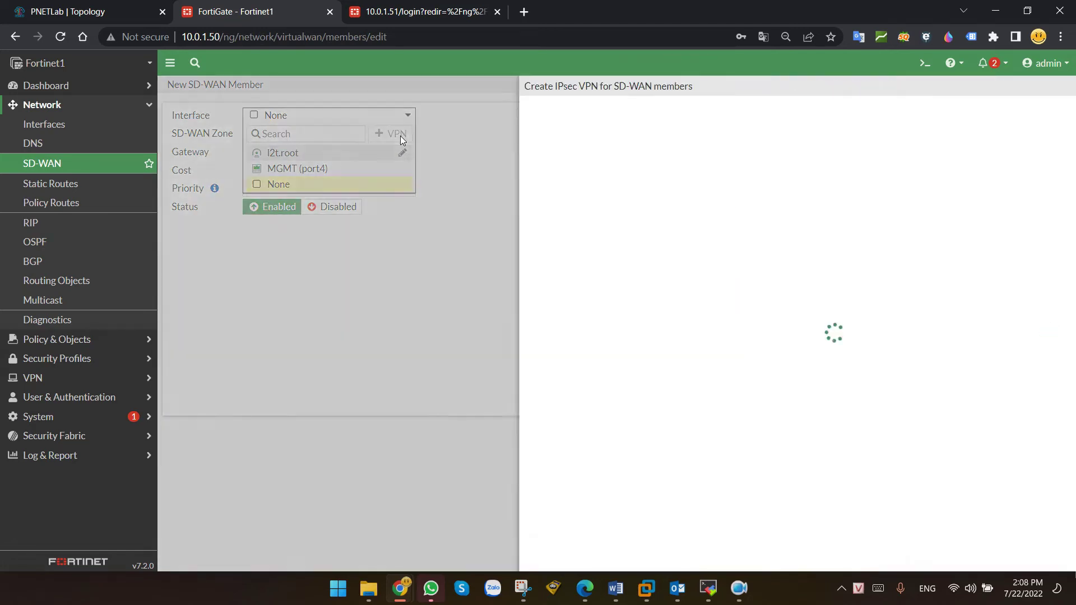
{"action": "left_click", "coordinate": [600, 134]}
{"action": "type", "text": "VPN2"}
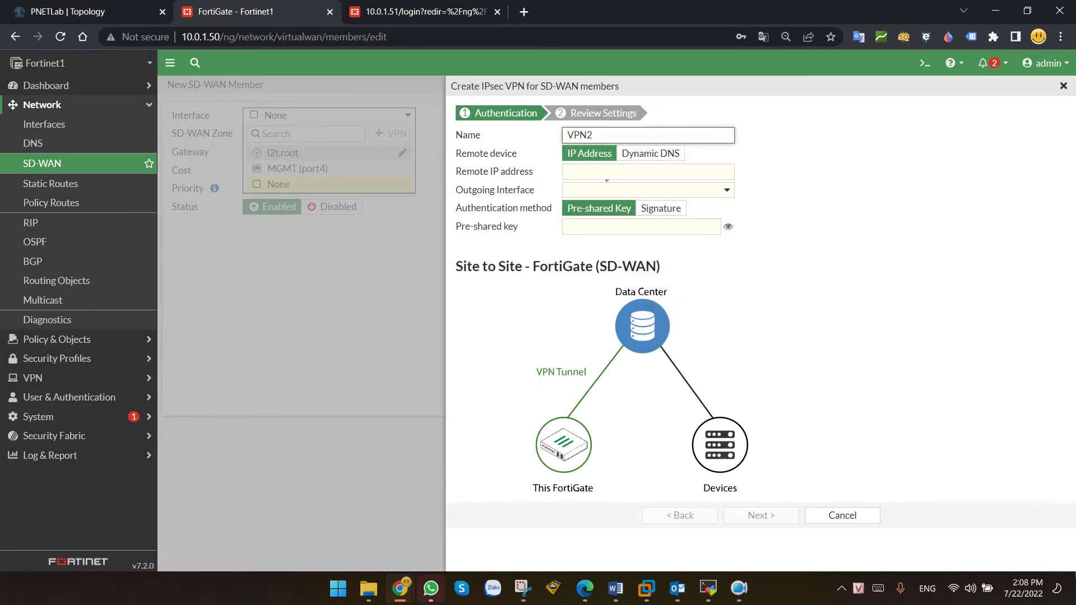
{"action": "left_click", "coordinate": [606, 174]}
{"action": "type", "text": "100.0"}
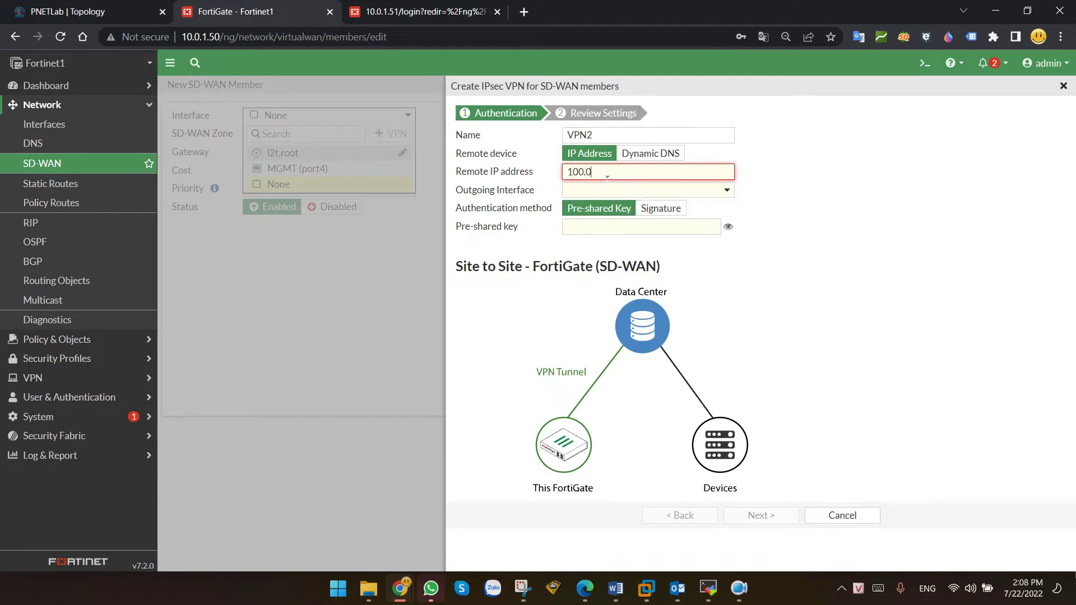
{"action": "type", "text": ".0.18"}
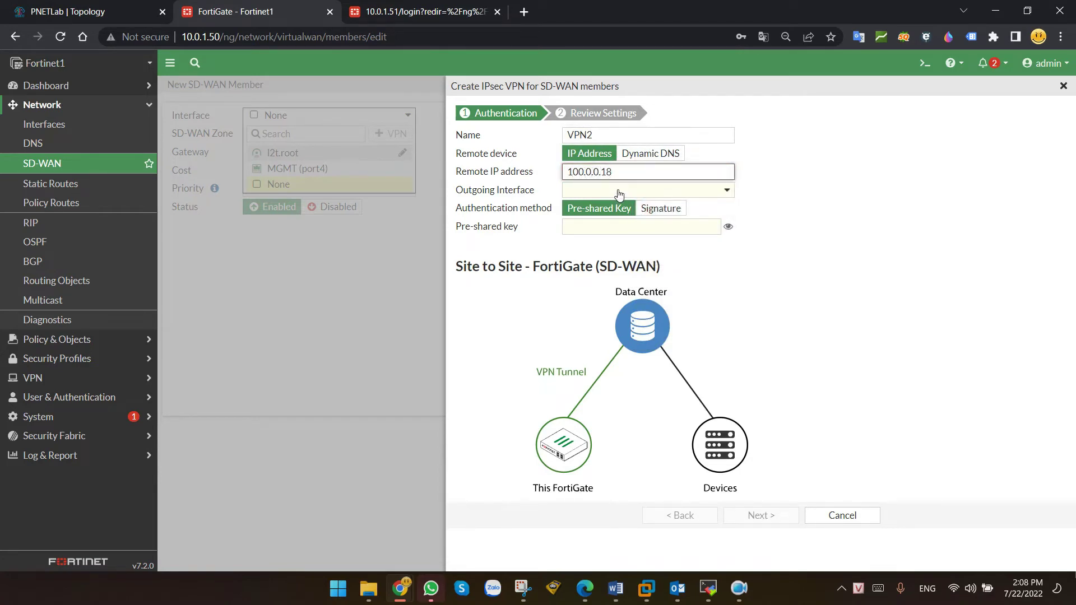
- Route VPN2 through WAN2 (port2), enter the pre-shared key, and create the tunnel
{"action": "left_click", "coordinate": [616, 190]}
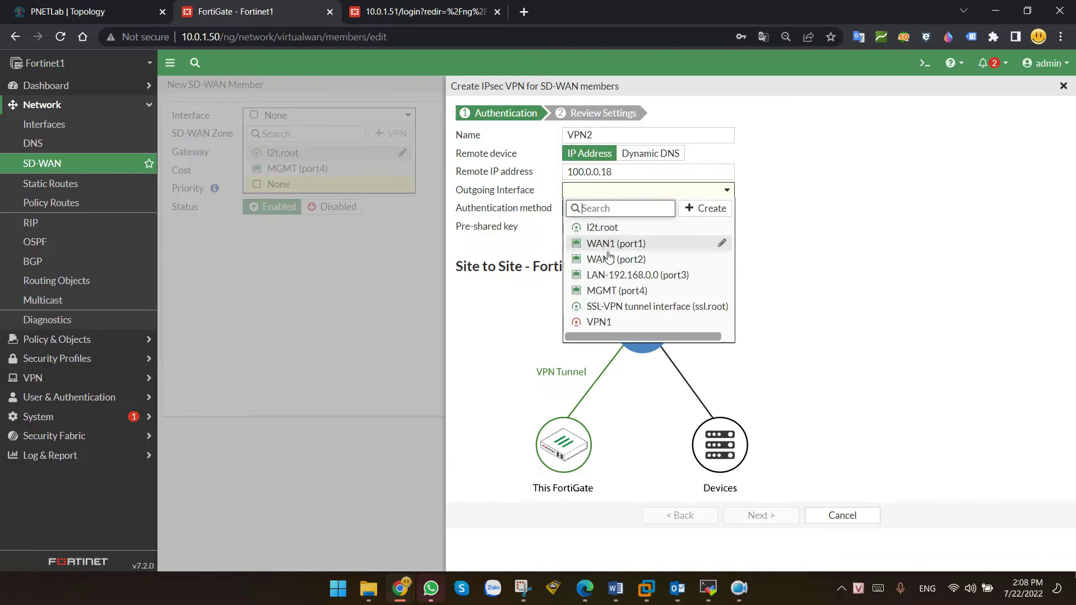
{"action": "left_click", "coordinate": [616, 262]}
{"action": "left_click", "coordinate": [593, 229]}
{"action": "type", "text": "126"}
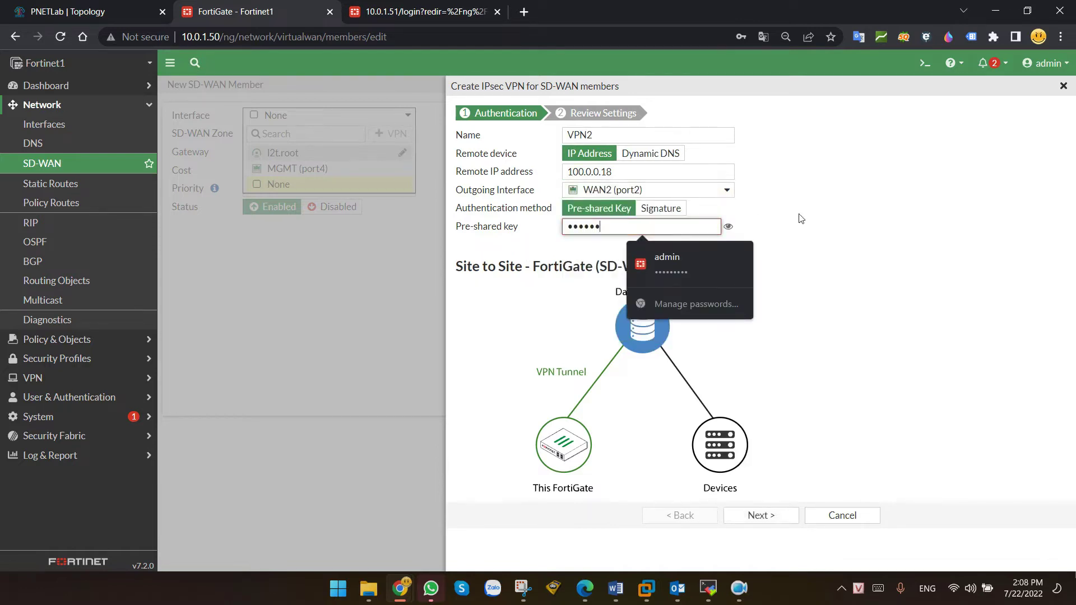
{"action": "left_click", "coordinate": [769, 516]}
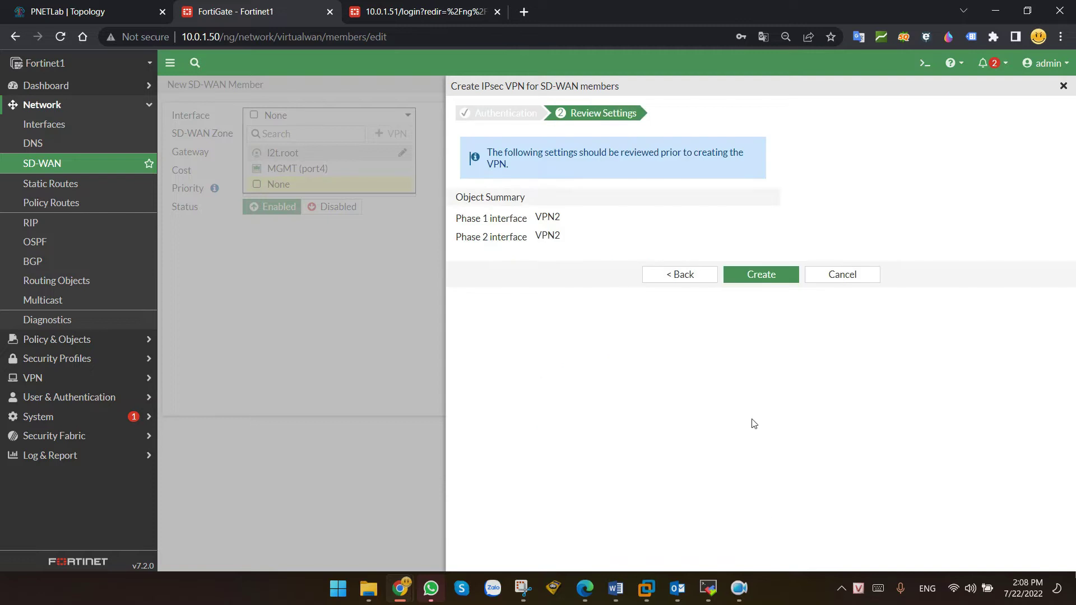
{"action": "left_click", "coordinate": [757, 276]}
{"action": "left_click", "coordinate": [770, 261]}
- Save VPN2 as an SD-WAN member in the VPN zone
{"action": "left_click", "coordinate": [483, 267]}
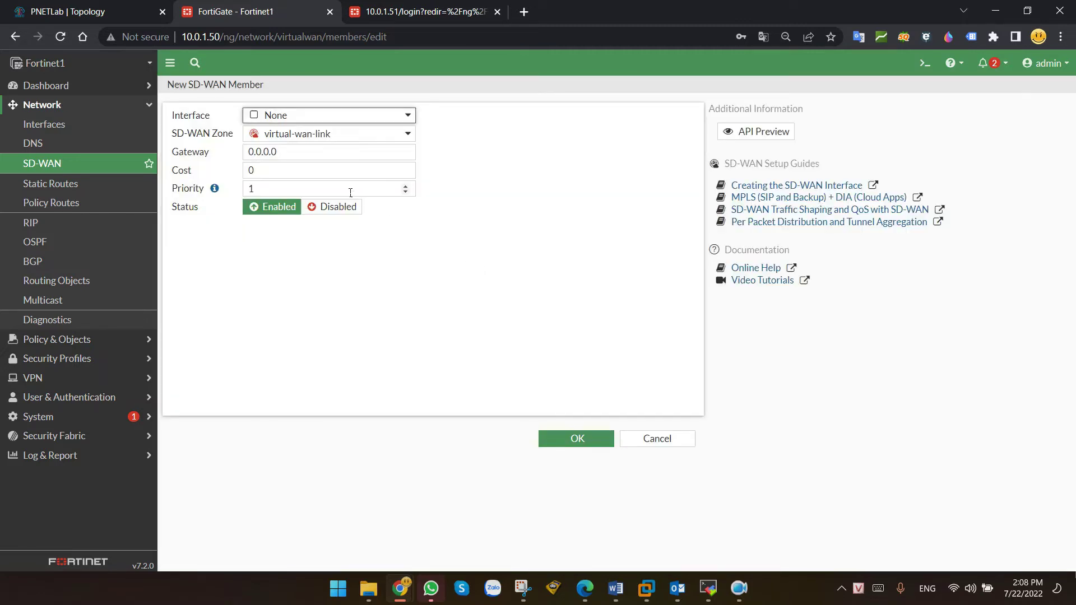
{"action": "left_click", "coordinate": [308, 134]}
{"action": "left_click", "coordinate": [309, 122]}
{"action": "left_click", "coordinate": [309, 122]}
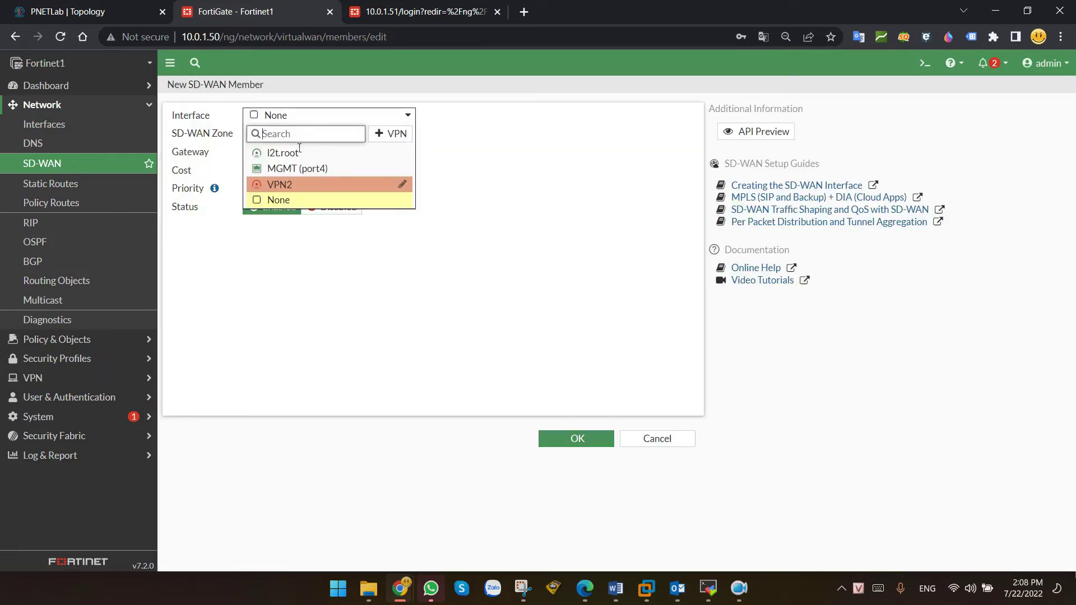
{"action": "left_click", "coordinate": [295, 184]}
{"action": "left_click", "coordinate": [299, 135]}
{"action": "left_click", "coordinate": [283, 203]}
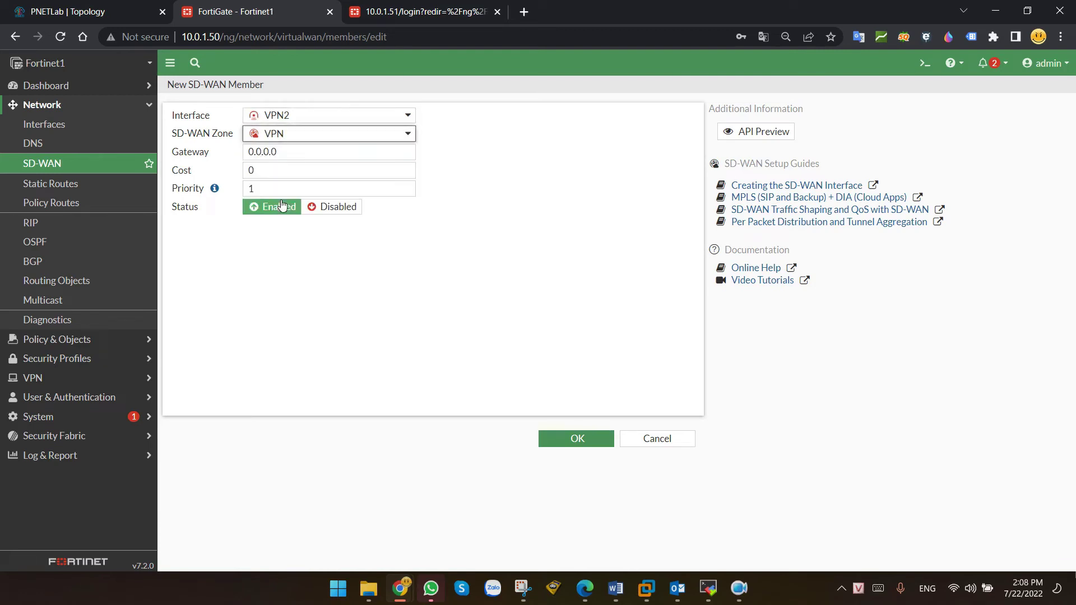
{"action": "left_click", "coordinate": [582, 439]}
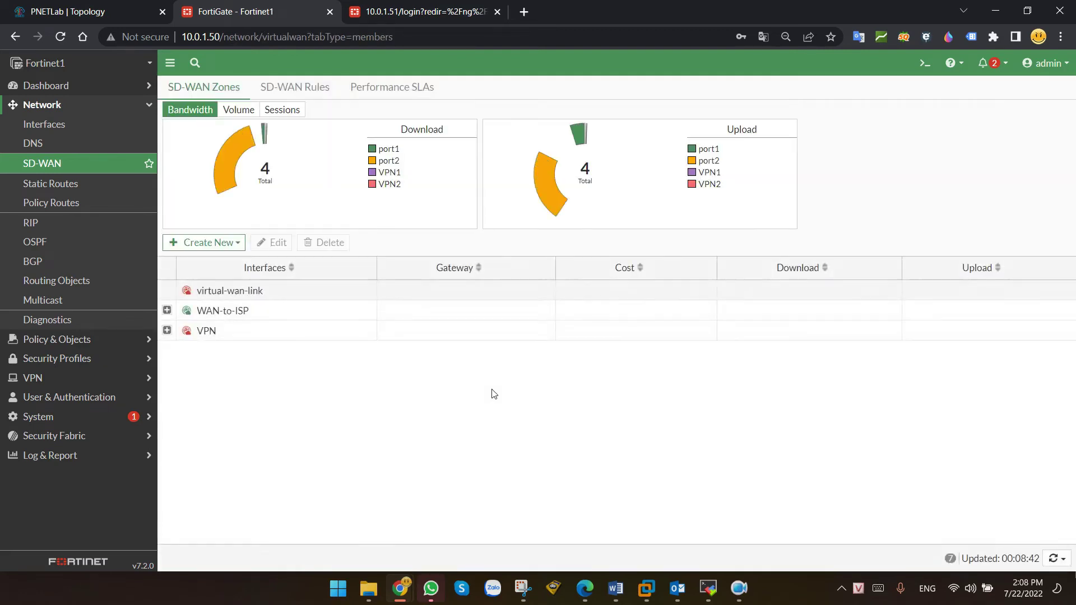
- Confirm VPN1/VPN2 and WAN1/WAN2 in their zones, then go to Policy & Objects > Addresses
{"action": "left_click", "coordinate": [167, 329]}
{"action": "left_click", "coordinate": [167, 309]}
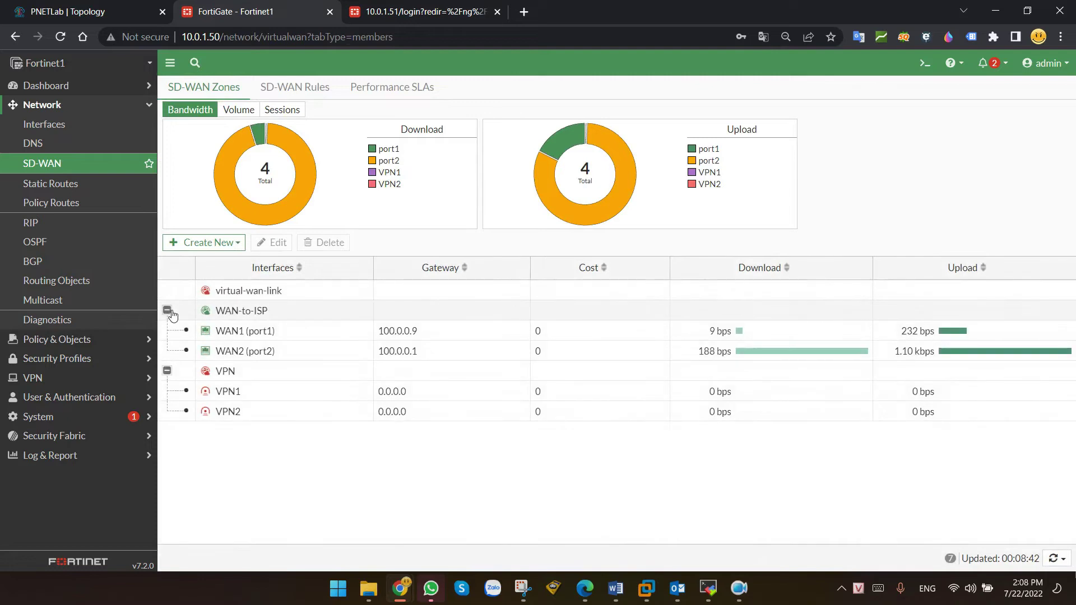
{"action": "key", "text": "alt+Tab"}
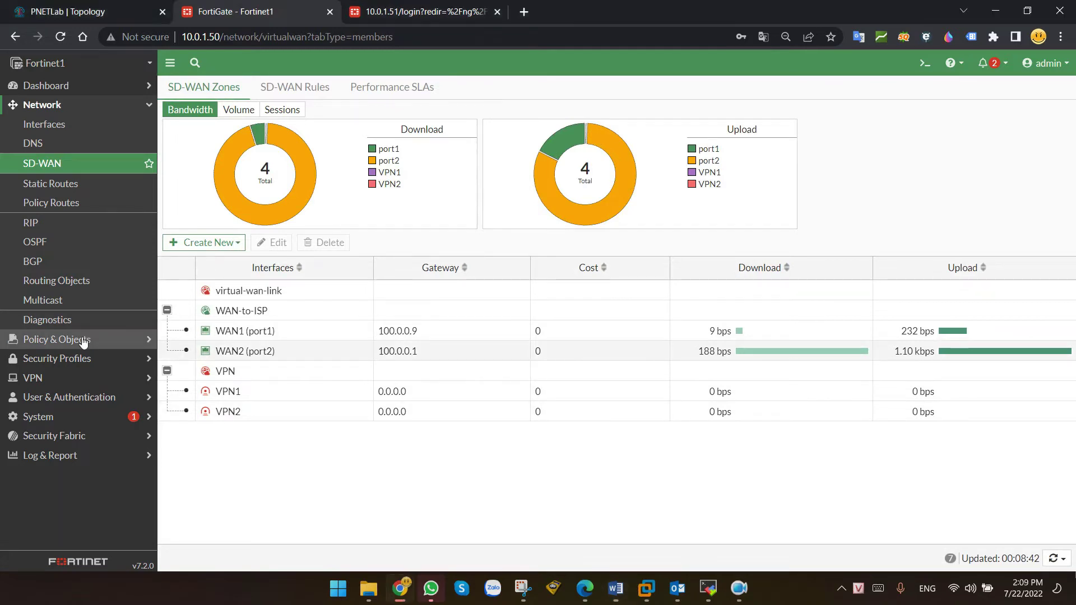
{"action": "left_click", "coordinate": [56, 339]}
{"action": "left_click", "coordinate": [54, 191]}
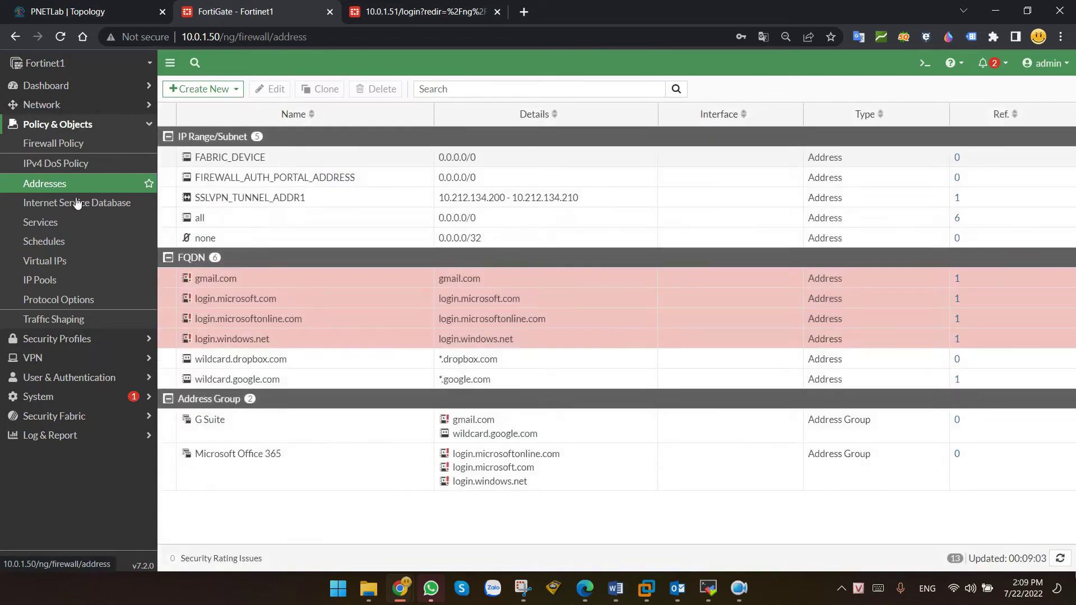
- Create address VPN-Local-Subnet for subnet 192.168.0.0/24
{"action": "left_click", "coordinate": [207, 88]}
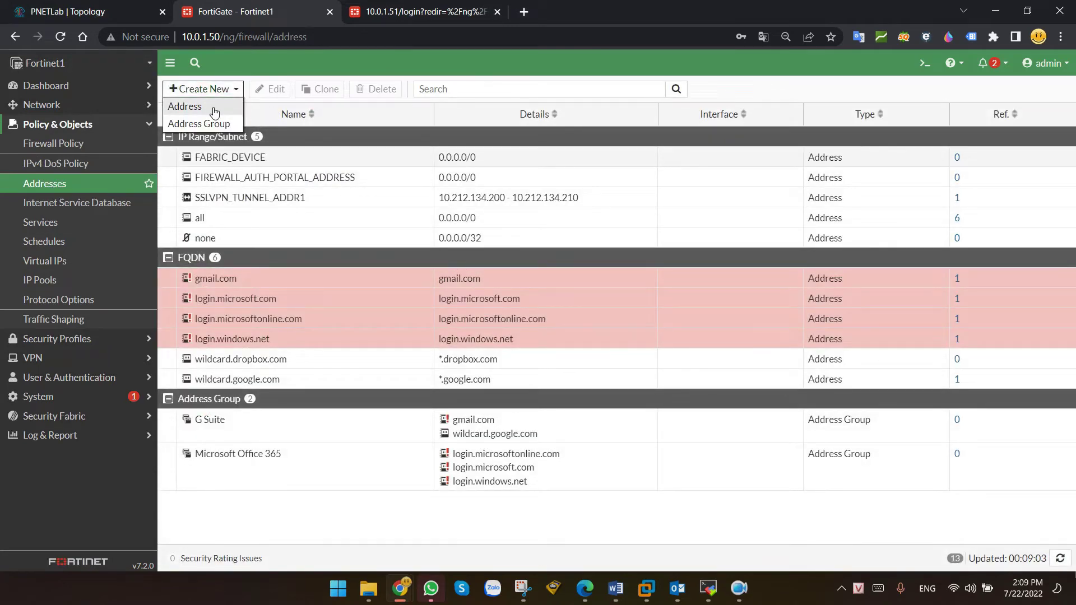
{"action": "left_click", "coordinate": [215, 112]}
{"action": "left_click", "coordinate": [112, 12]}
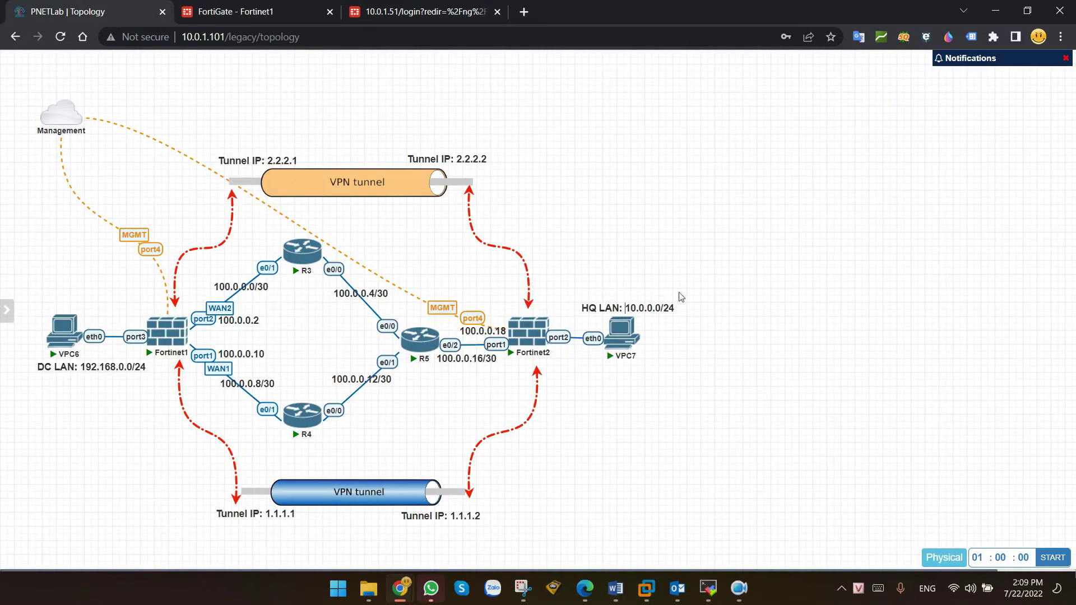
{"action": "left_click", "coordinate": [246, 12]}
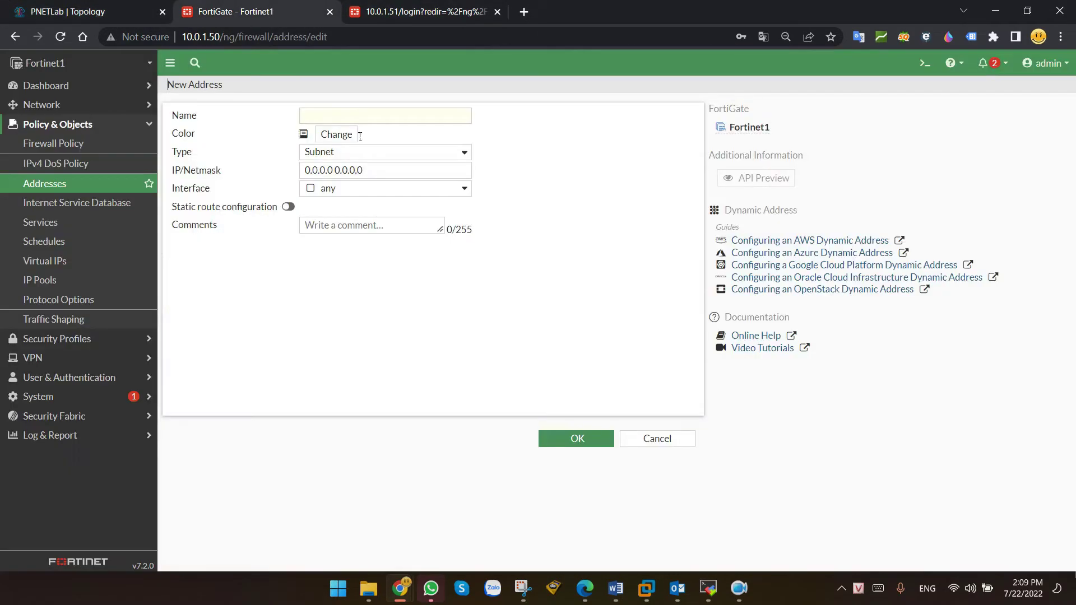
{"action": "left_click", "coordinate": [344, 118]}
{"action": "type", "text": "VPN-Local-Sub"}
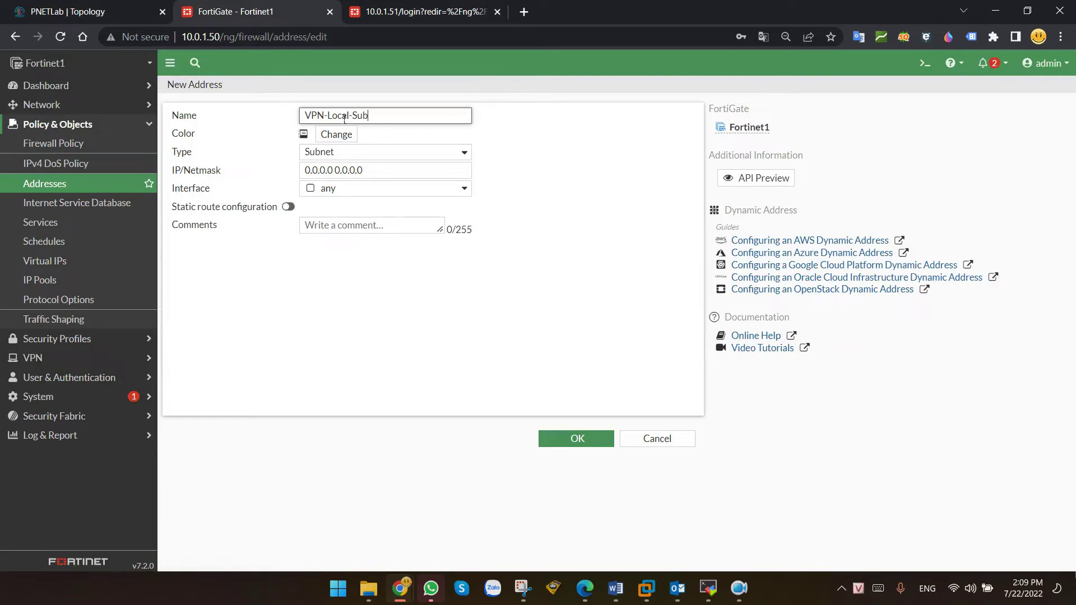
{"action": "key", "text": "Tab"}
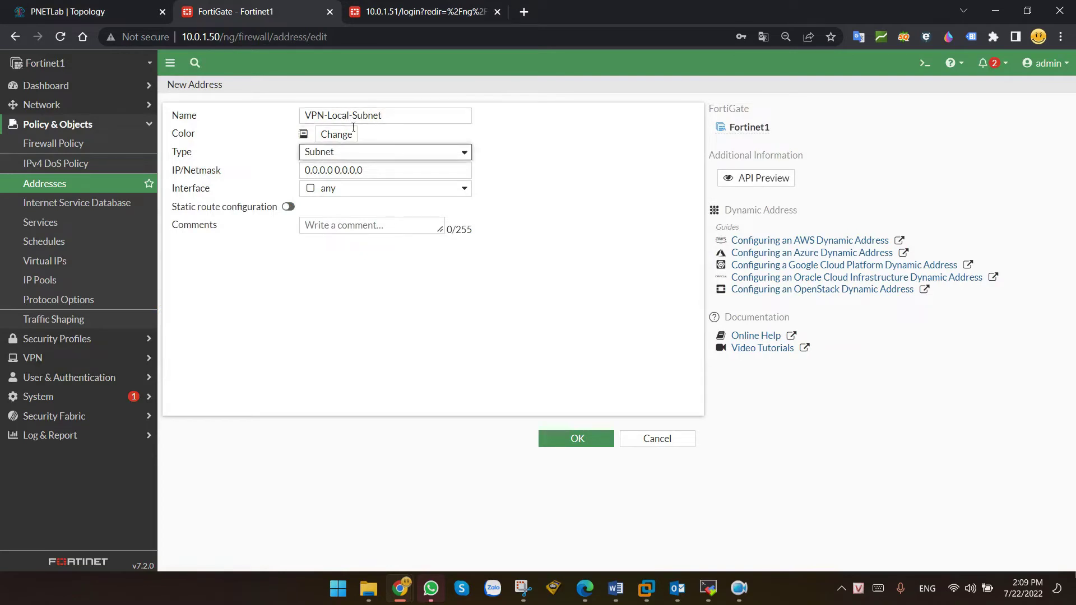
{"action": "key", "text": "Tab"}
{"action": "type", "text": "192.168"}
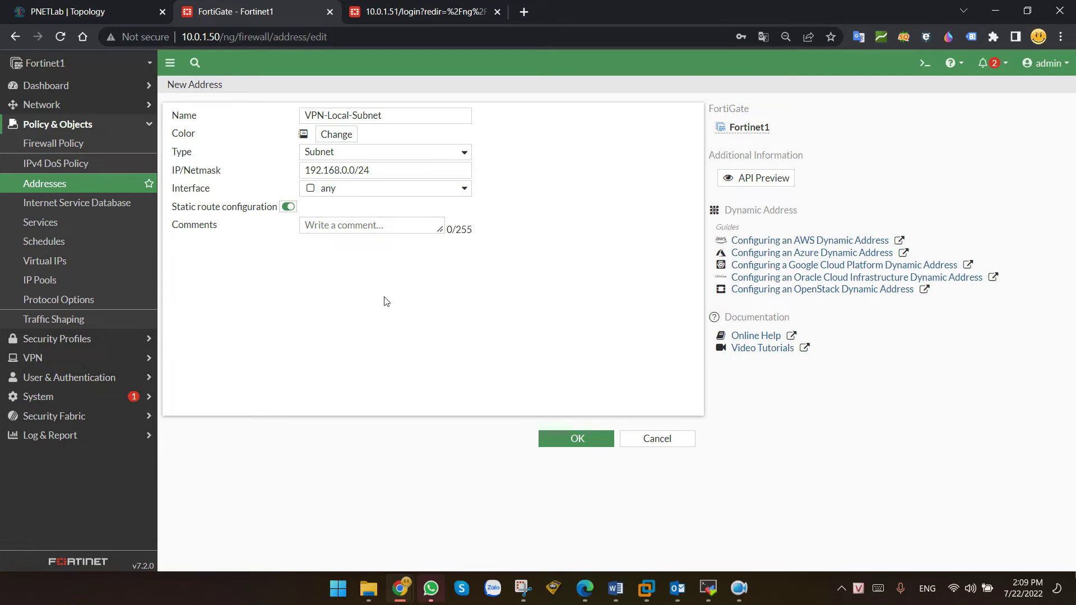
{"action": "left_click", "coordinate": [581, 438]}
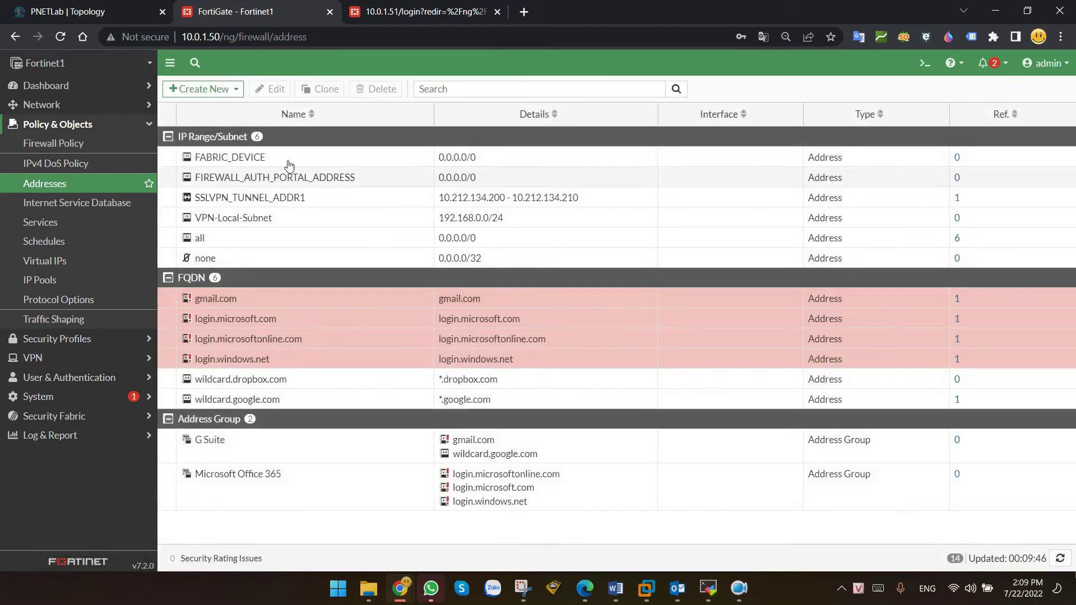
- Create address VPN-Remote-Subnet for subnet 10.0.0.0/24
{"action": "left_click", "coordinate": [232, 90]}
{"action": "left_click", "coordinate": [202, 107]}
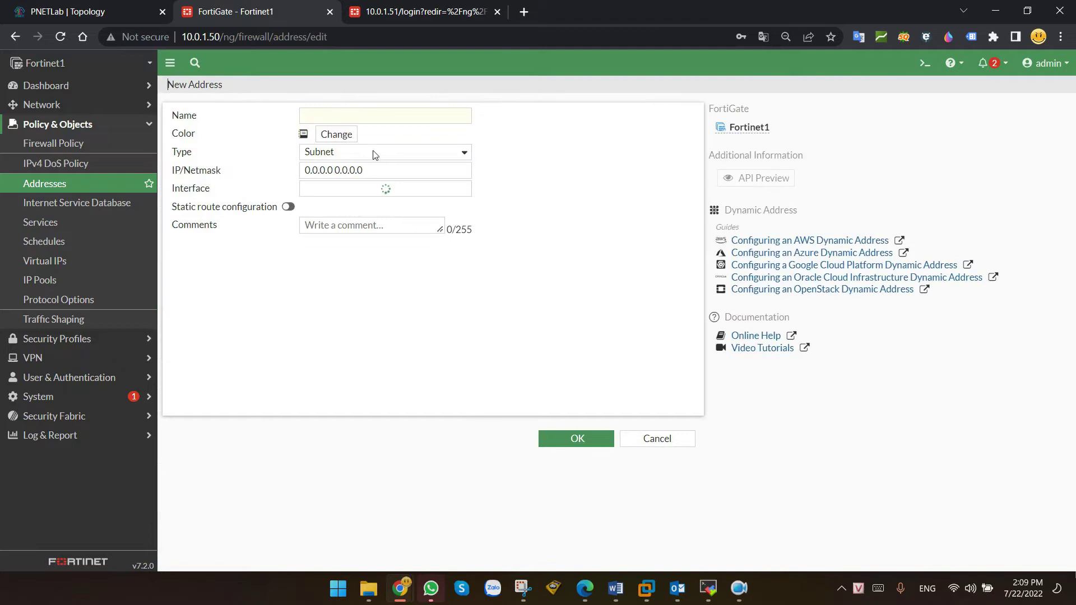
{"action": "left_click", "coordinate": [337, 121]}
{"action": "type", "text": "V"}
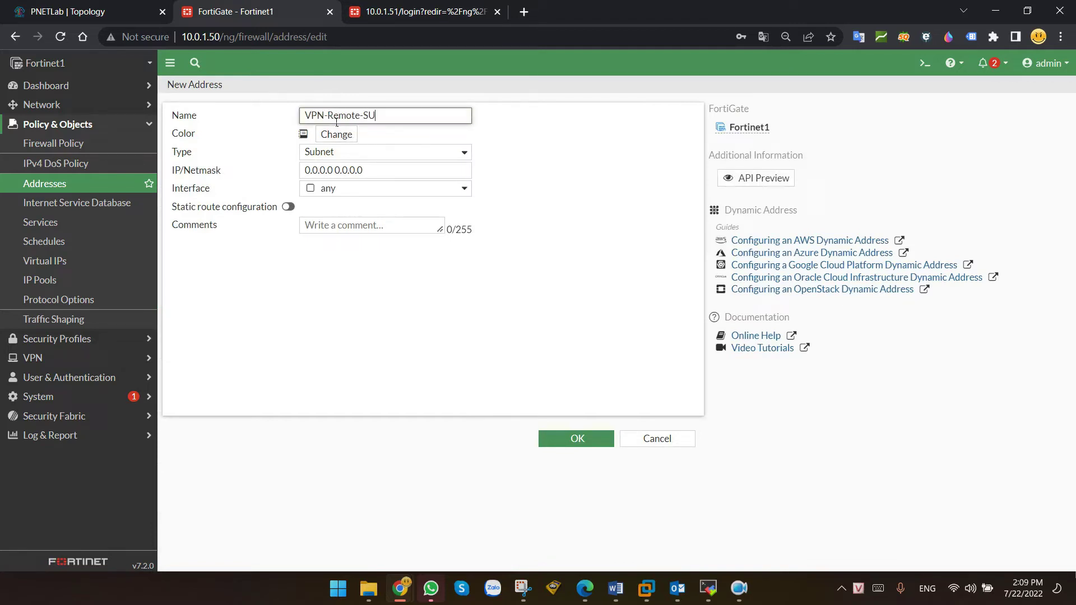
{"action": "type", "text": "PN-Remote-Subnet"}
{"action": "key", "text": "Tab"}
{"action": "key", "text": "Tab"}
{"action": "type", "text": "10."}
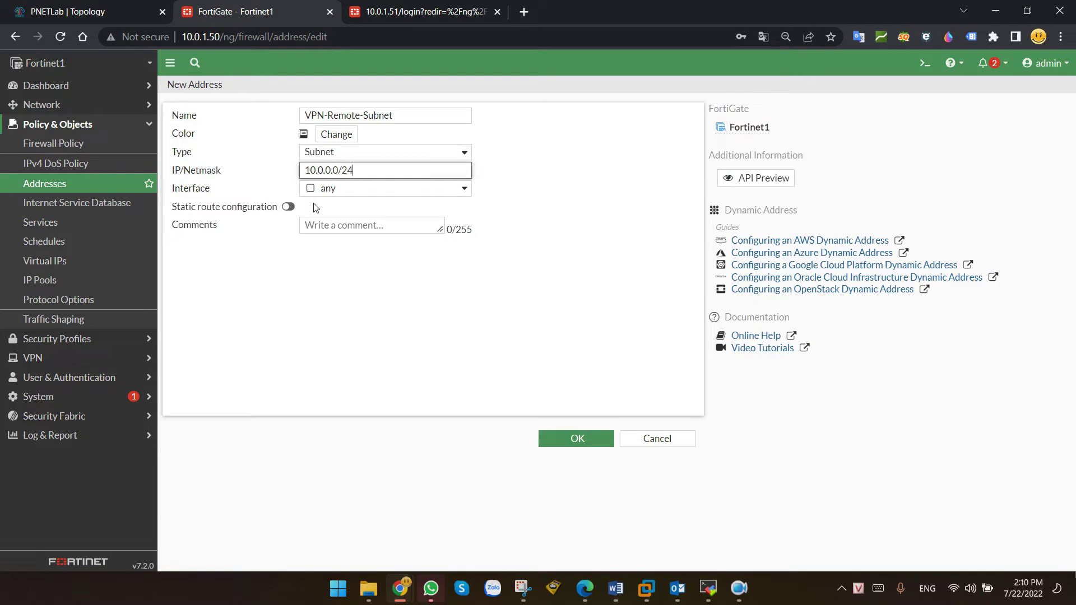
{"action": "left_click", "coordinate": [578, 438]}
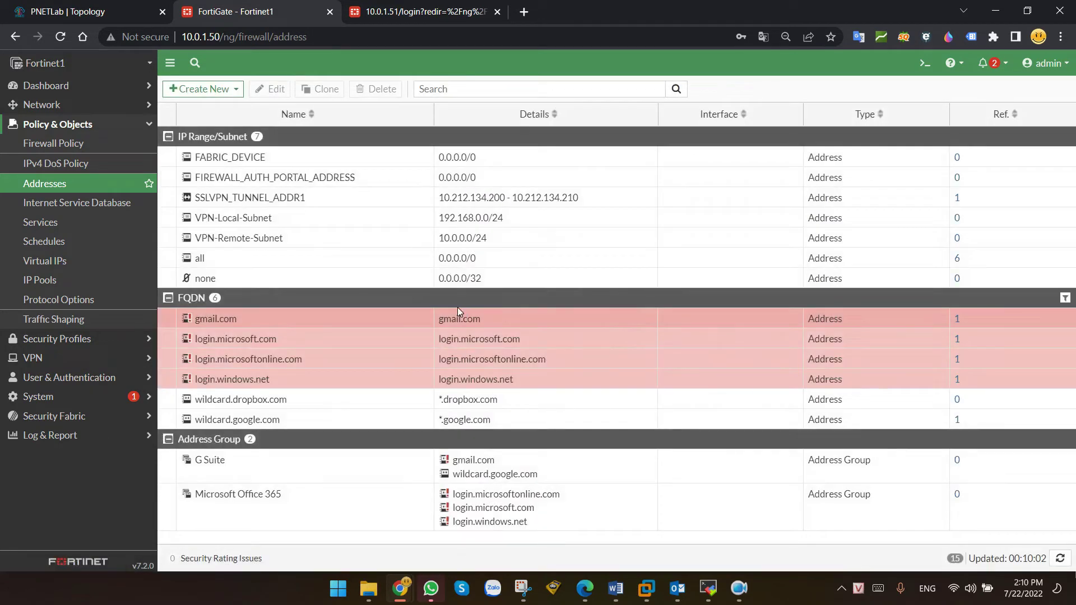
{"action": "left_click", "coordinate": [271, 219]}
{"action": "left_click", "coordinate": [268, 239]}
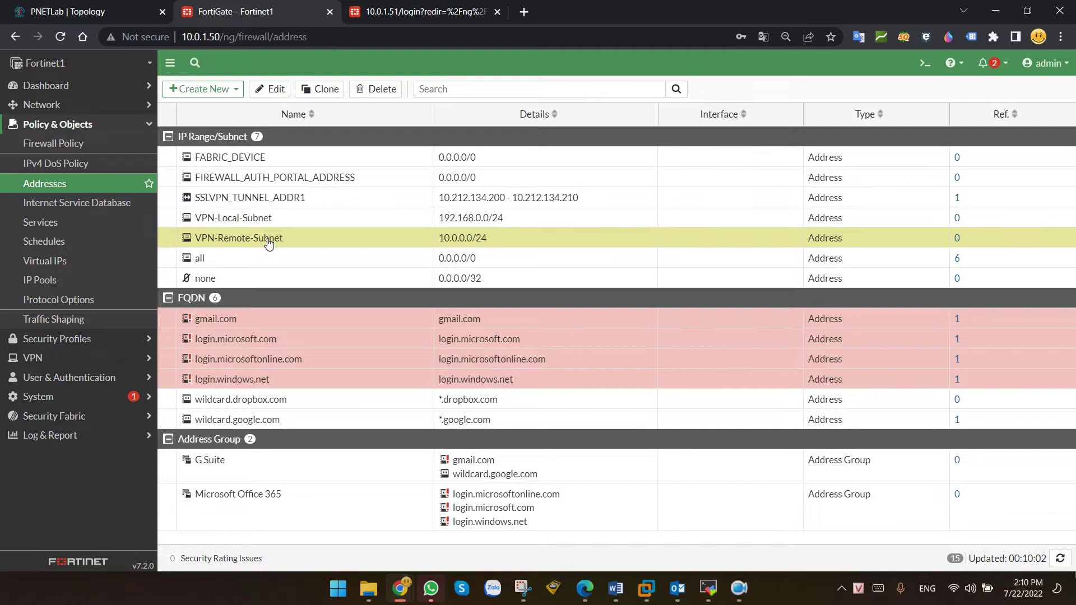
- Set VPN1's phase 2 selector to local VPN-Local-Subnet and remote VPN-Remote-Subnet
{"action": "left_click", "coordinate": [34, 358]}
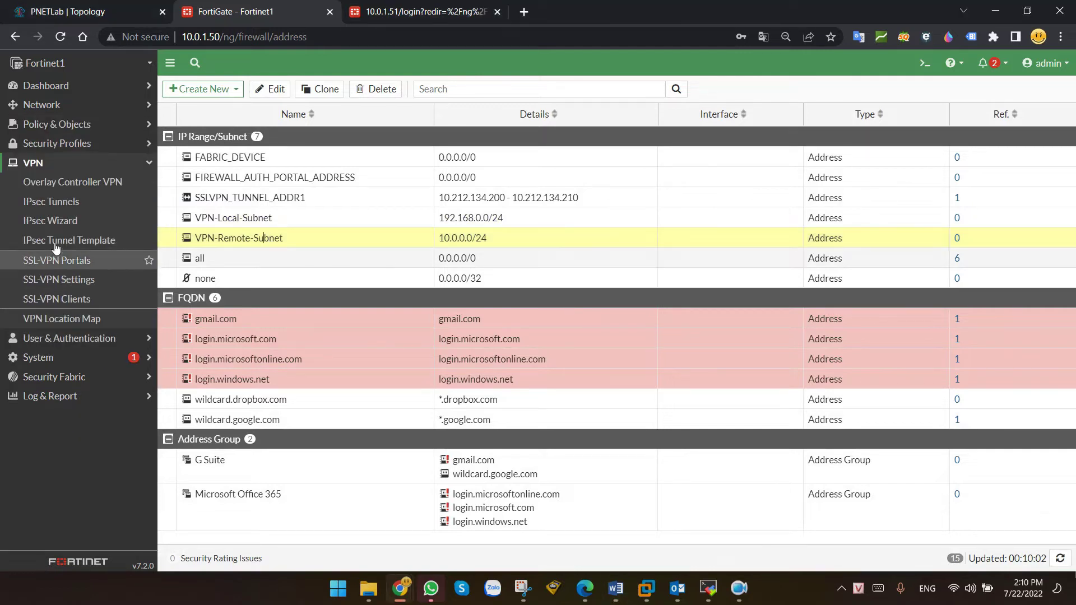
{"action": "left_click", "coordinate": [62, 208]}
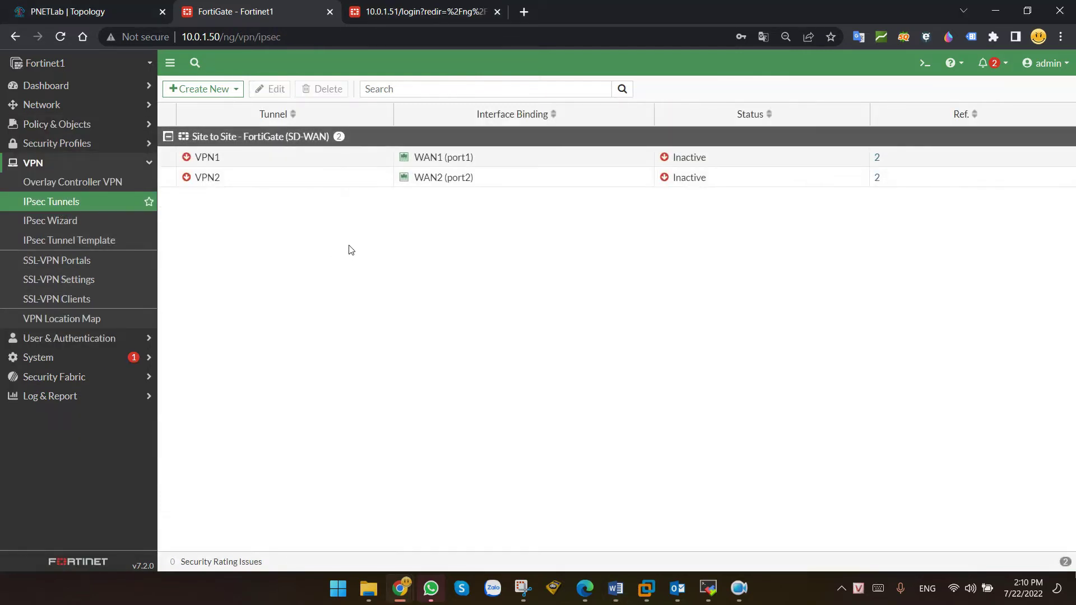
{"action": "left_click", "coordinate": [290, 161]}
{"action": "left_click", "coordinate": [289, 179]}
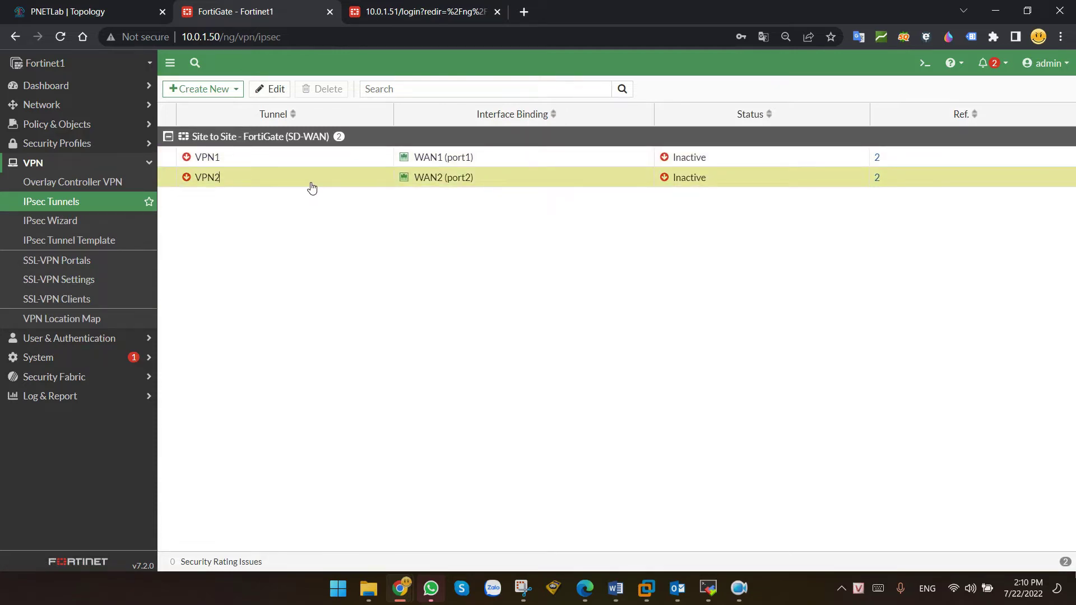
{"action": "double_click", "coordinate": [276, 159]}
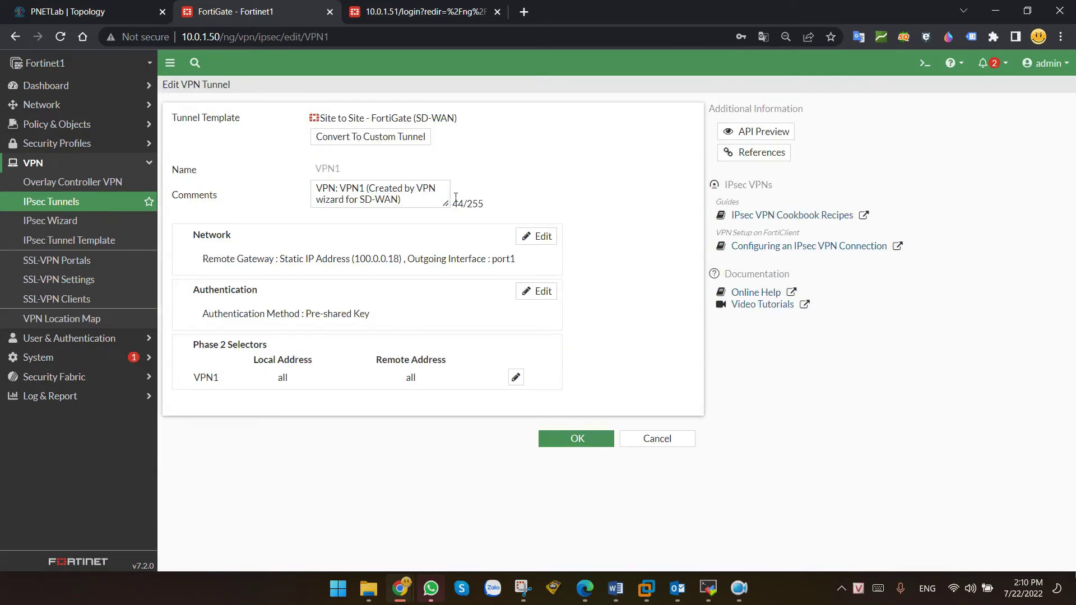
{"action": "left_click", "coordinate": [363, 347]}
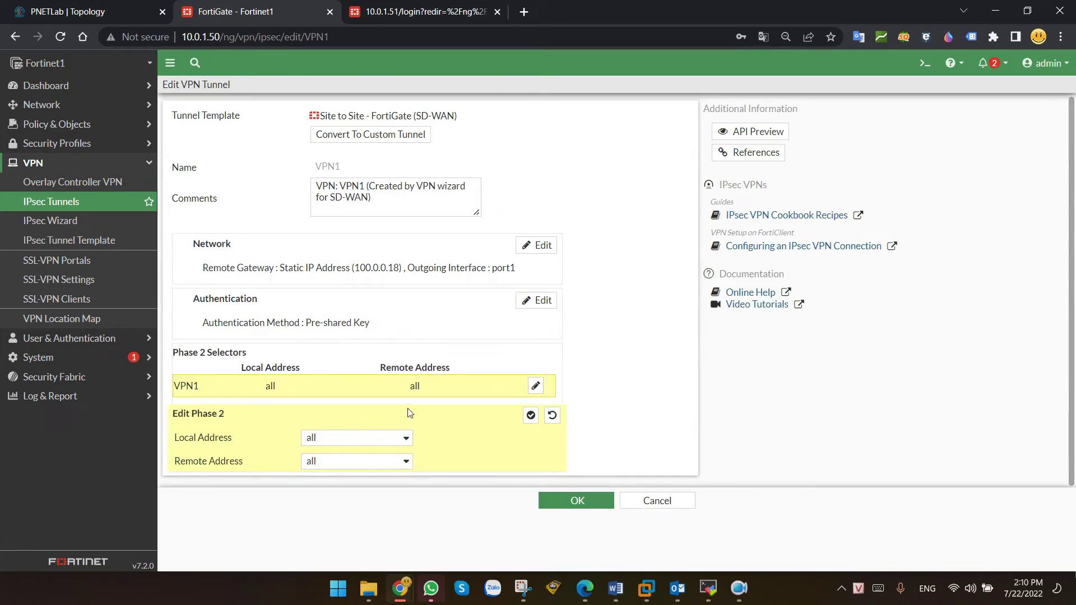
{"action": "left_click", "coordinate": [329, 444]}
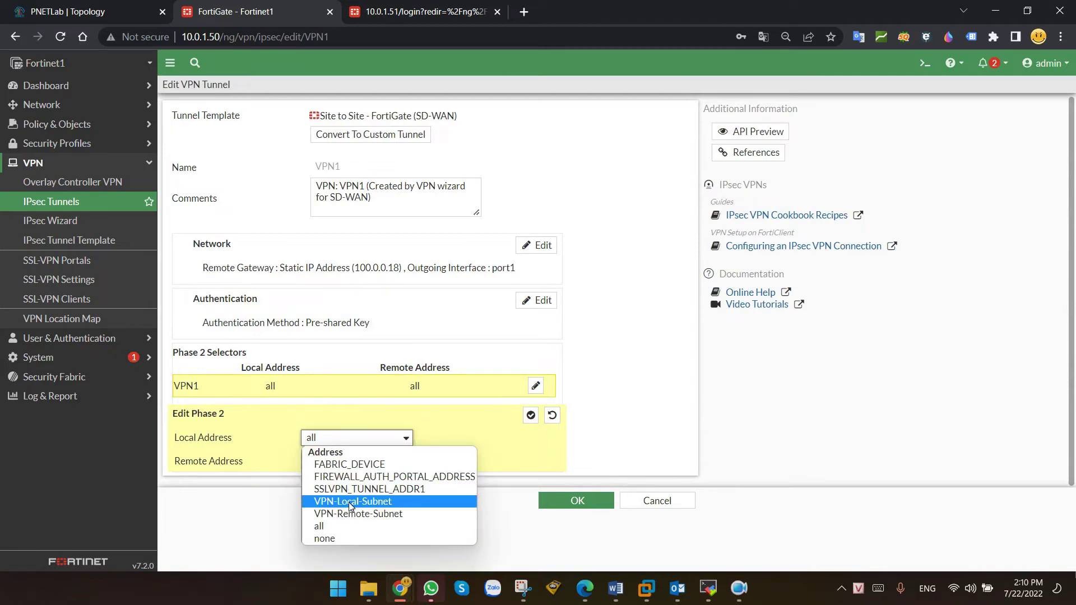
{"action": "left_click", "coordinate": [348, 502]}
{"action": "left_click", "coordinate": [335, 462]}
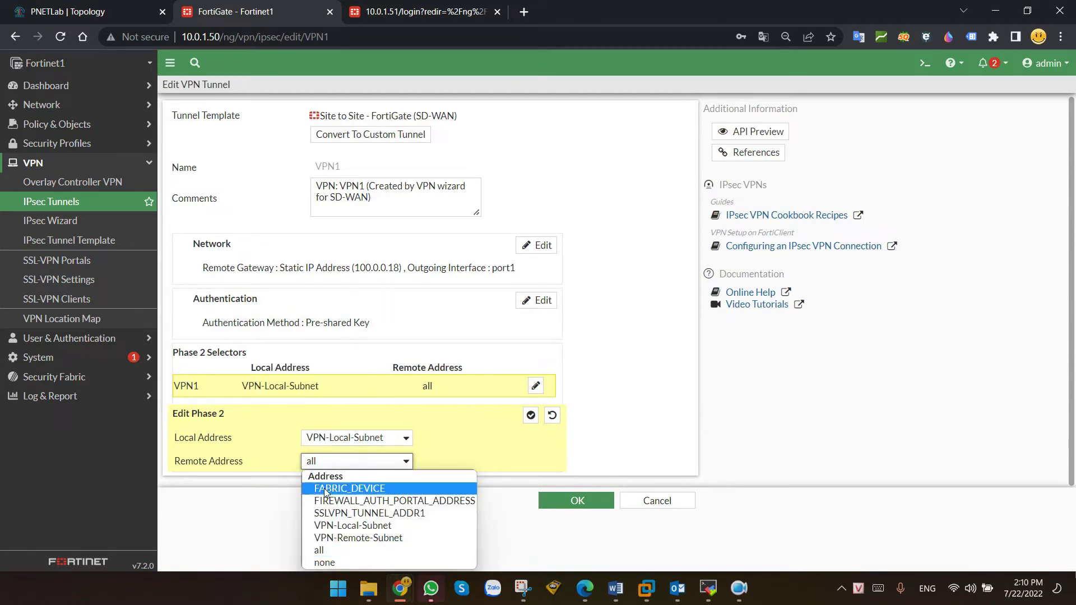
{"action": "left_click", "coordinate": [336, 539]}
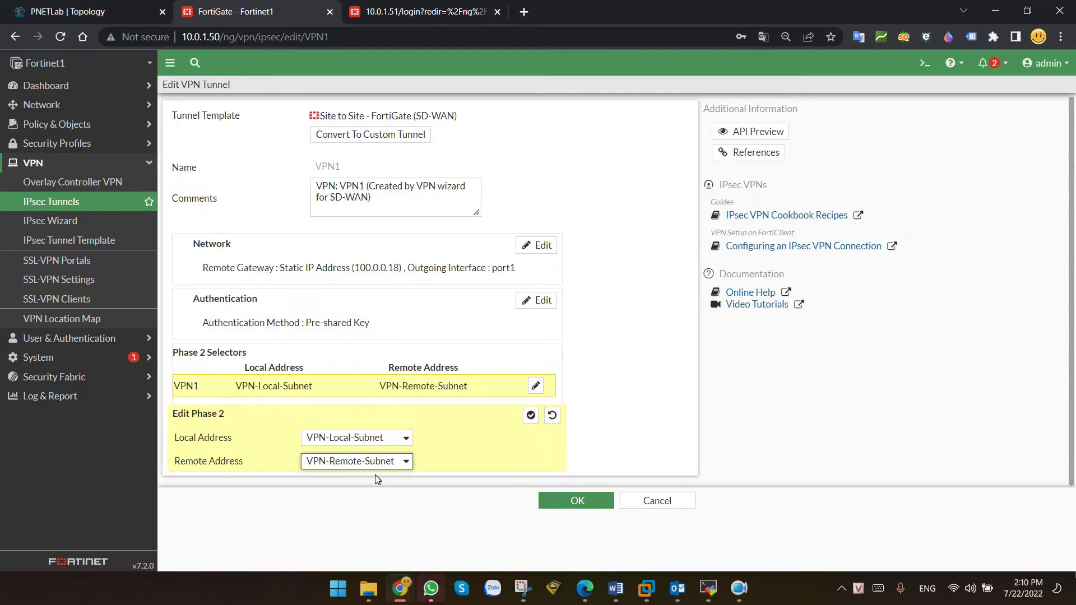
{"action": "left_click", "coordinate": [566, 502]}
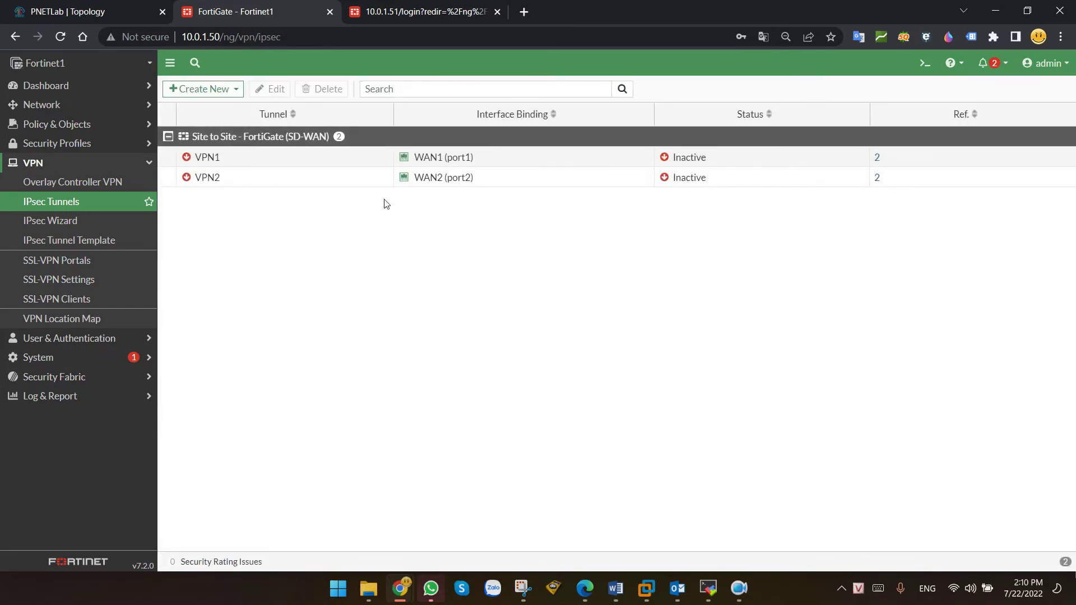
- Set VPN2's phase 2 selector to local VPN-Local-Subnet and remote VPN-Remote-Subnet
{"action": "double_click", "coordinate": [365, 179]}
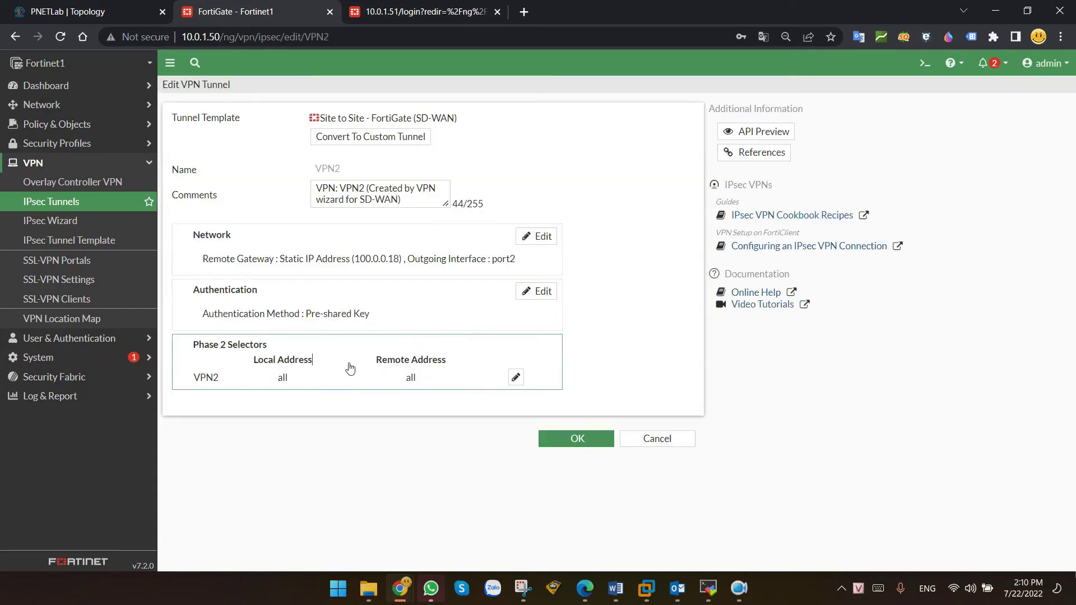
{"action": "double_click", "coordinate": [352, 369]}
{"action": "left_click", "coordinate": [345, 440]}
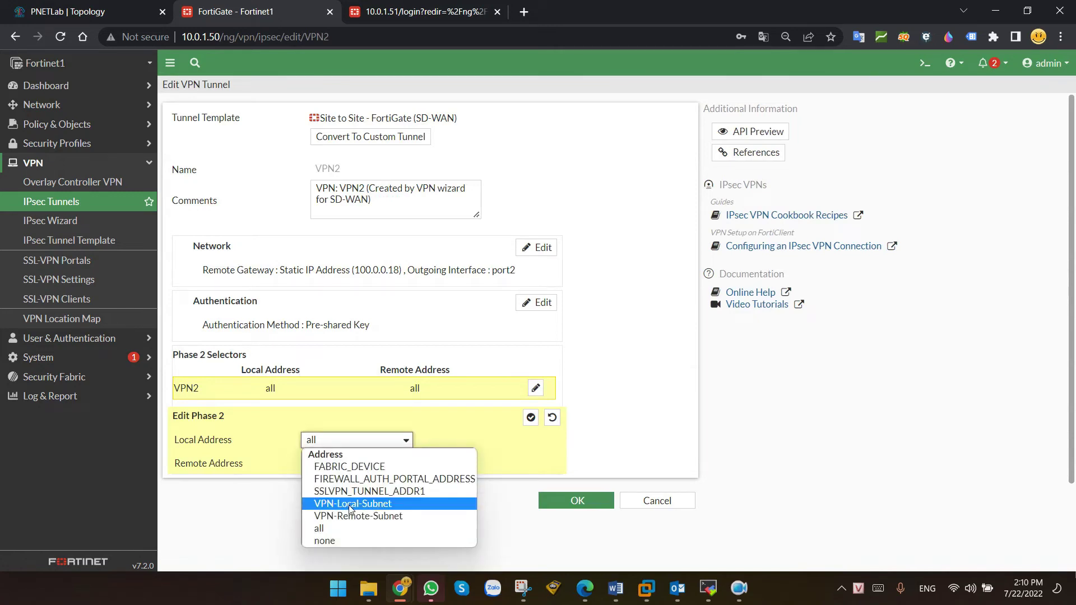
{"action": "left_click", "coordinate": [351, 503]}
{"action": "left_click", "coordinate": [337, 464]}
{"action": "left_click", "coordinate": [344, 540]}
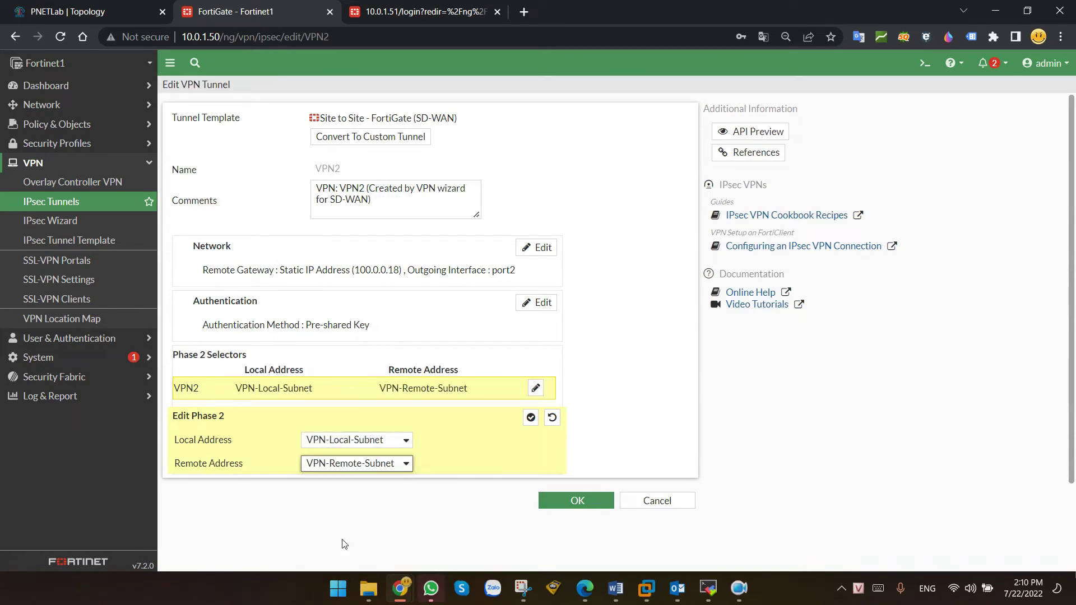
{"action": "left_click", "coordinate": [567, 500]}
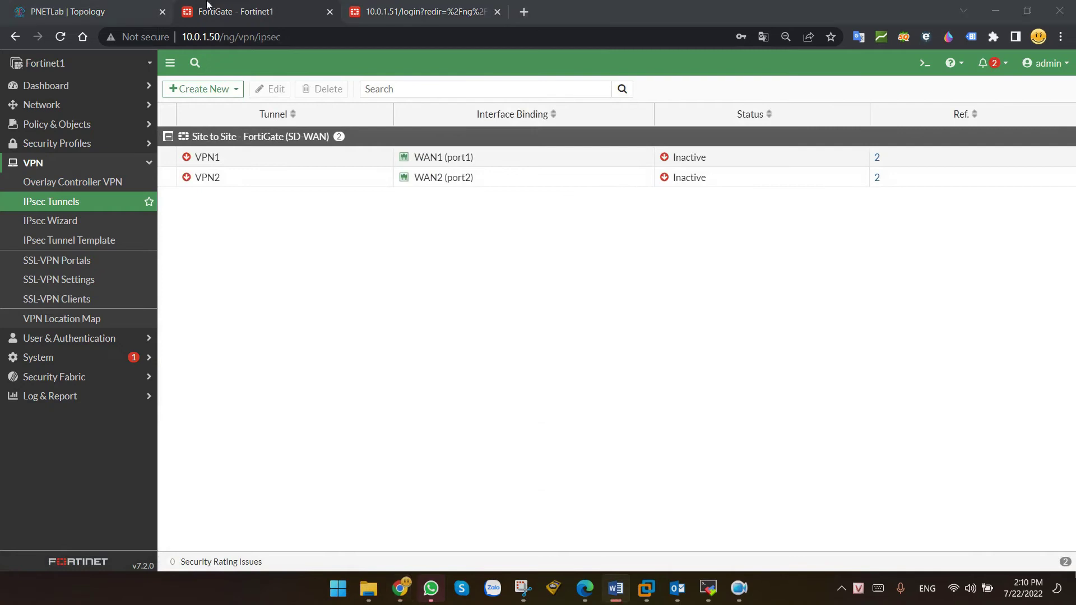
{"action": "left_click", "coordinate": [99, 6]}
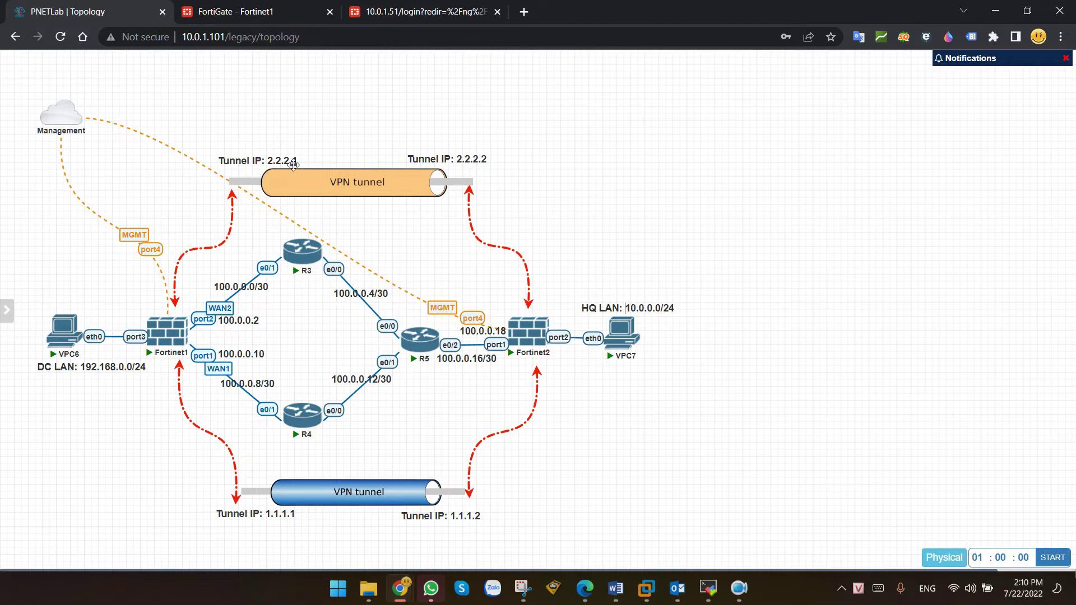
- Back on Fortinet1, open Network > Interfaces to view the WAN, MGMT and LAN ports
{"action": "left_click", "coordinate": [274, 4]}
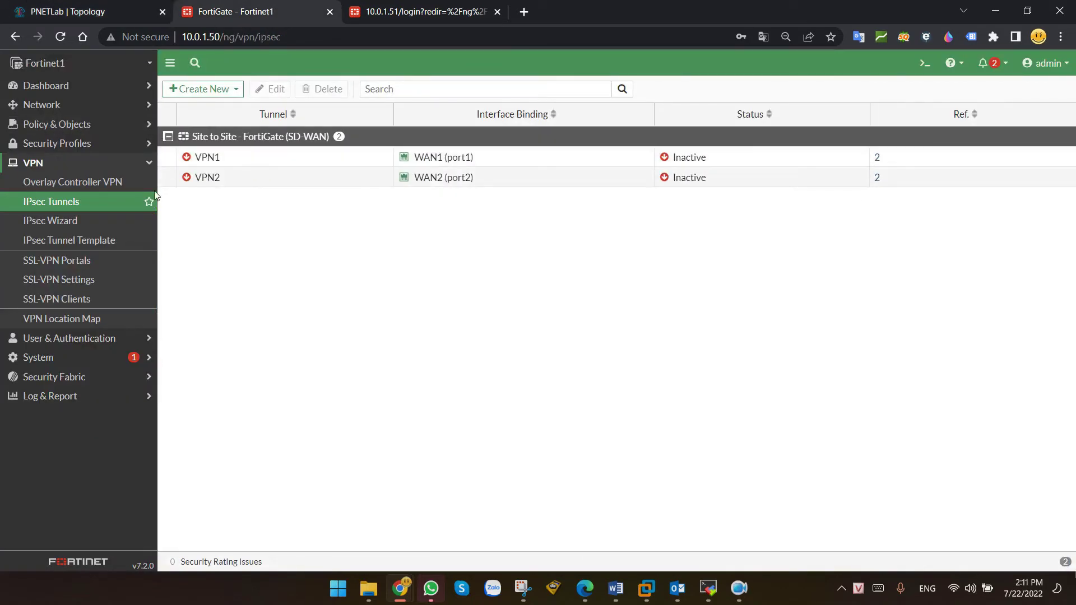
{"action": "left_click", "coordinate": [48, 105]}
{"action": "left_click", "coordinate": [55, 125]}
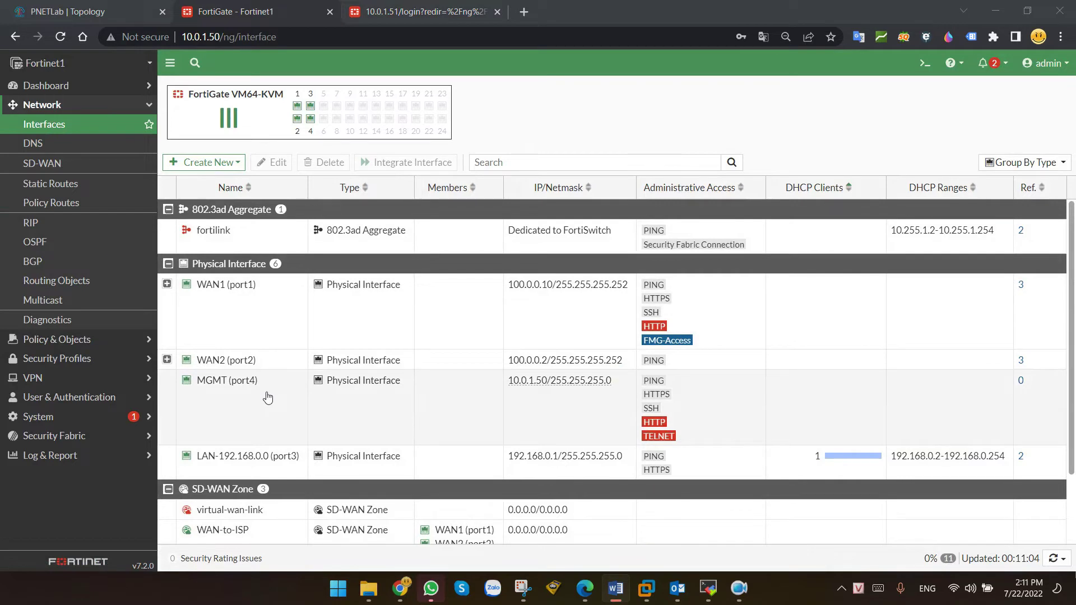
- Expand WAN1 and WAN2 to reveal the VPN1 and VPN2 tunnel interfaces
{"action": "scroll", "coordinate": [185, 334], "scroll_direction": "down", "scroll_amount": 2}
{"action": "scroll", "coordinate": [189, 331], "scroll_direction": "up", "scroll_amount": 1}
{"action": "left_click", "coordinate": [167, 270]}
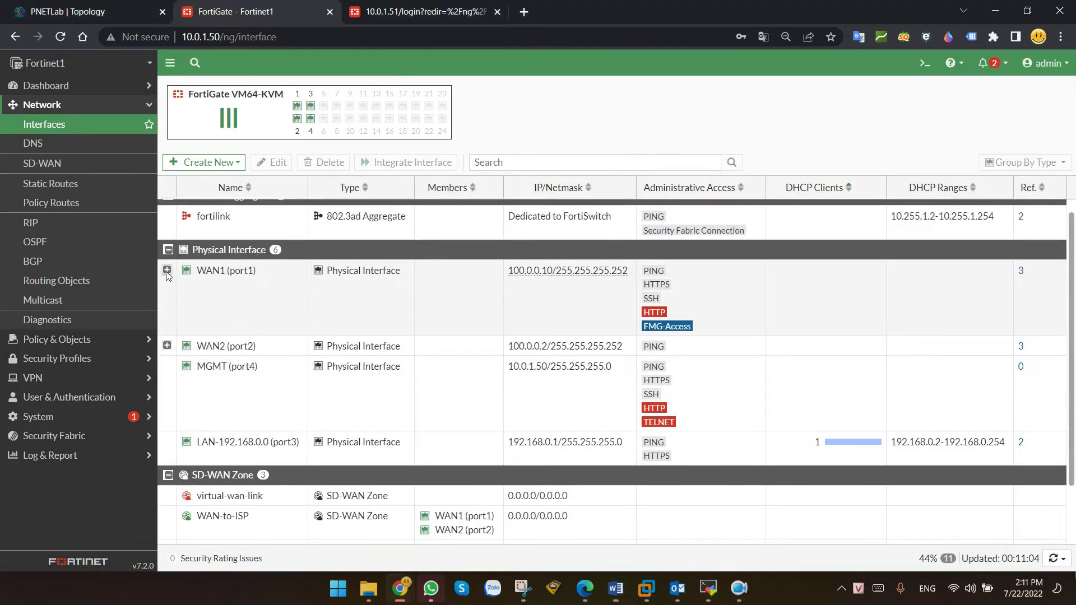
{"action": "left_click", "coordinate": [174, 367]}
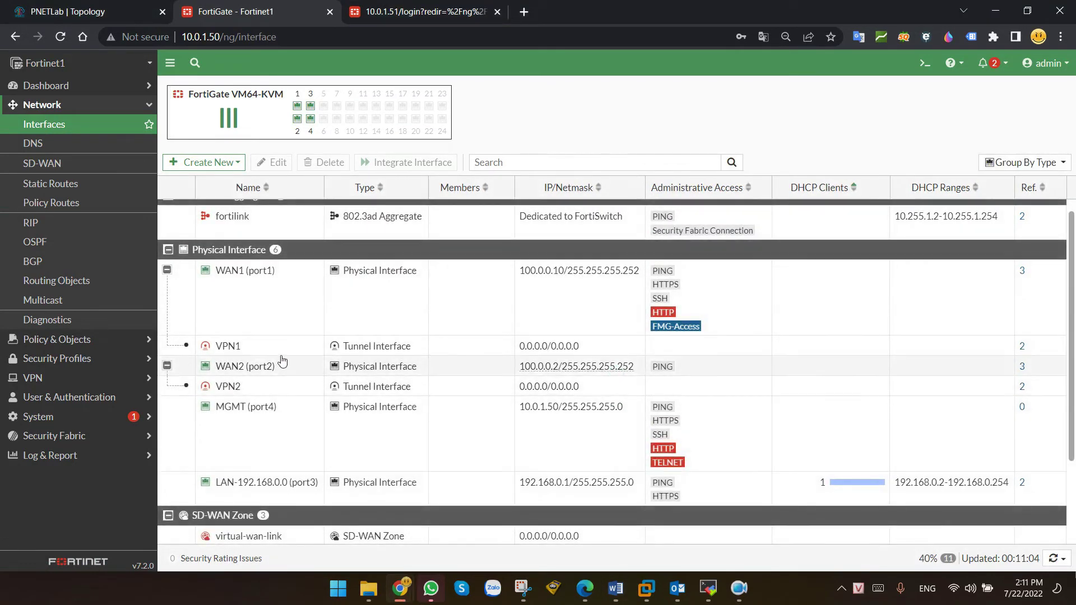
{"action": "left_click_drag", "start_coordinate": [603, 346], "coordinate": [524, 348]}
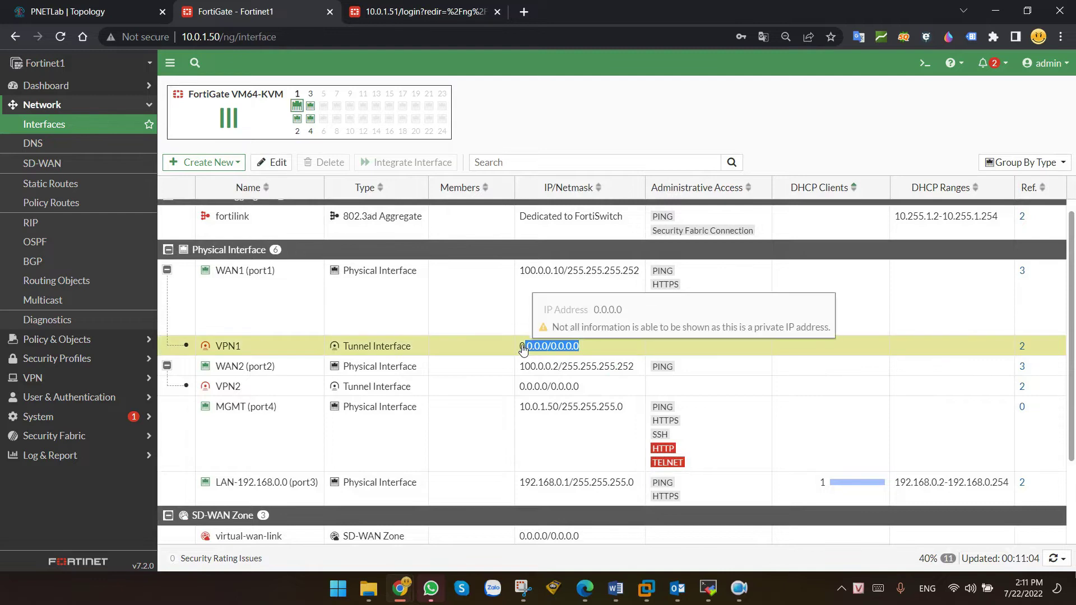
- Give VPN1 IP 1.1.1.1 and remote IP/Netmask 1.1.1.2/32, and save
{"action": "double_click", "coordinate": [300, 351]}
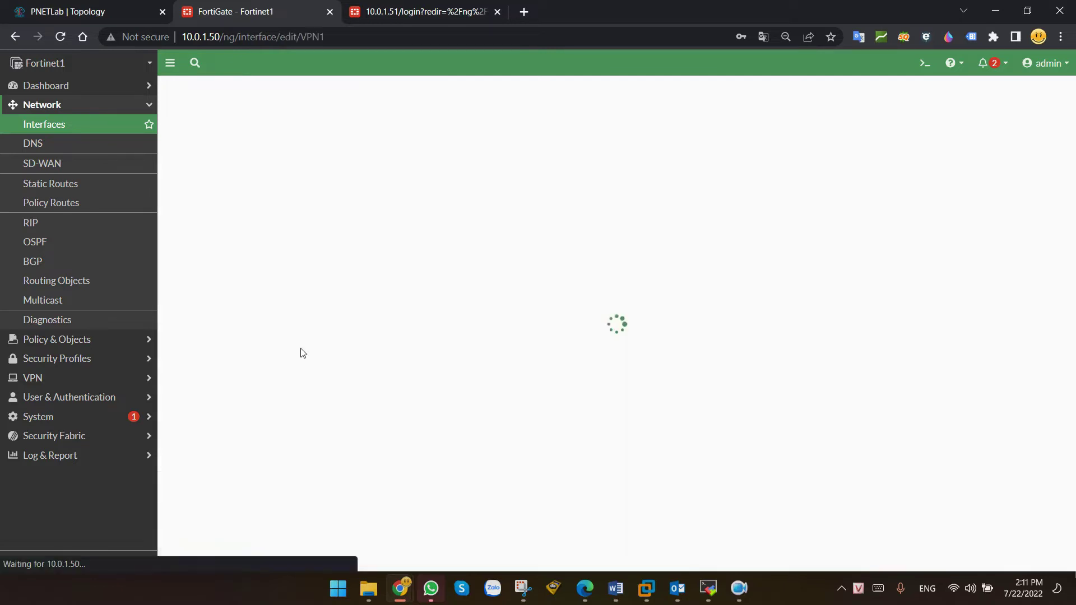
{"action": "left_click_drag", "start_coordinate": [318, 281], "coordinate": [243, 282]}
{"action": "type", "text": "1.1.1.1"}
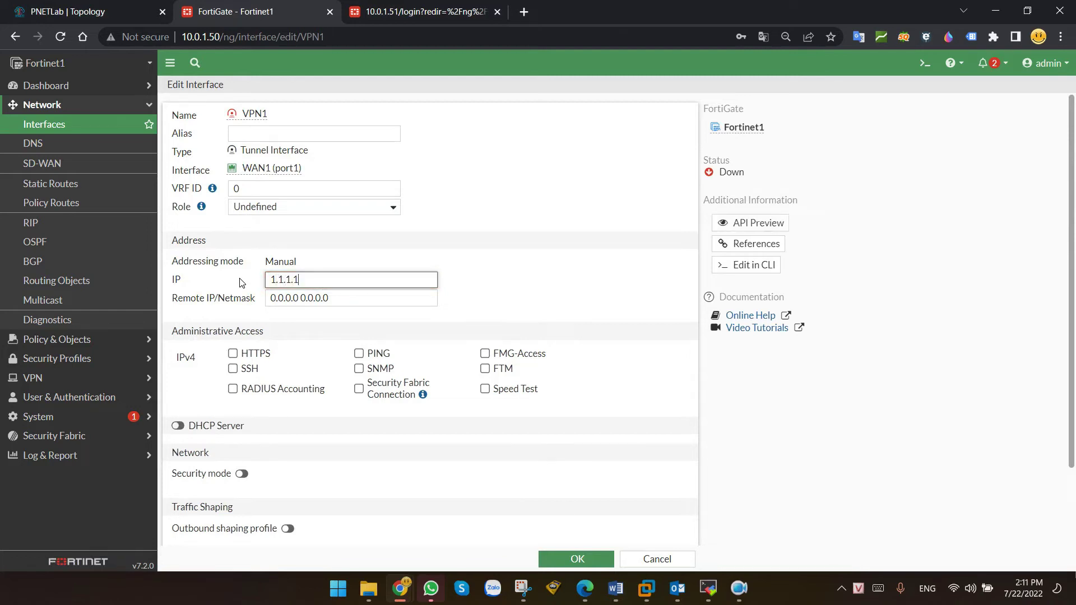
{"action": "key", "text": "Tab"}
{"action": "type", "text": "1."}
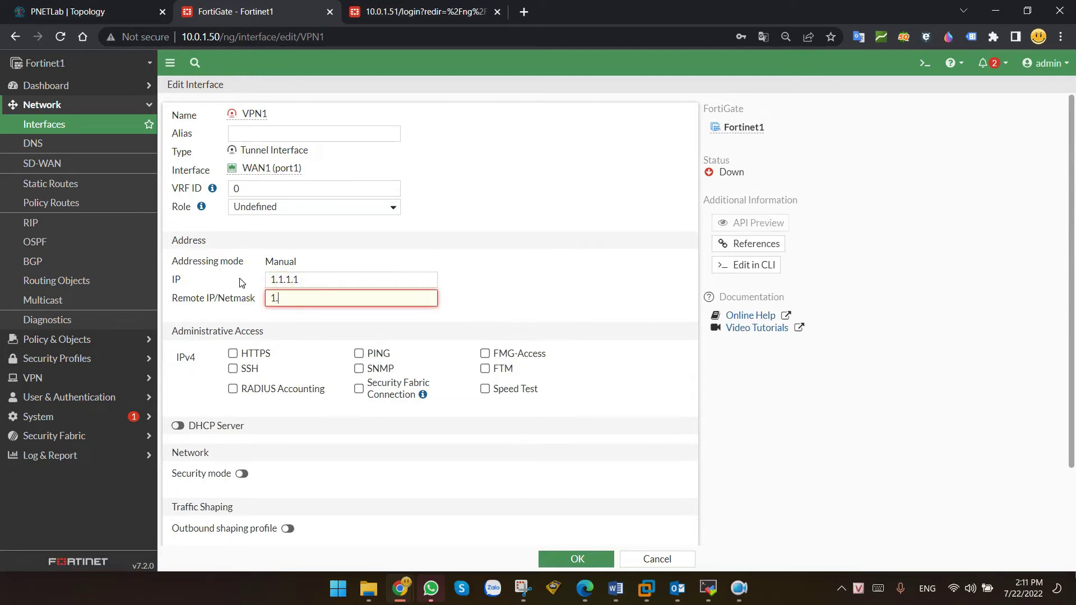
{"action": "type", "text": "1.1.2/32"}
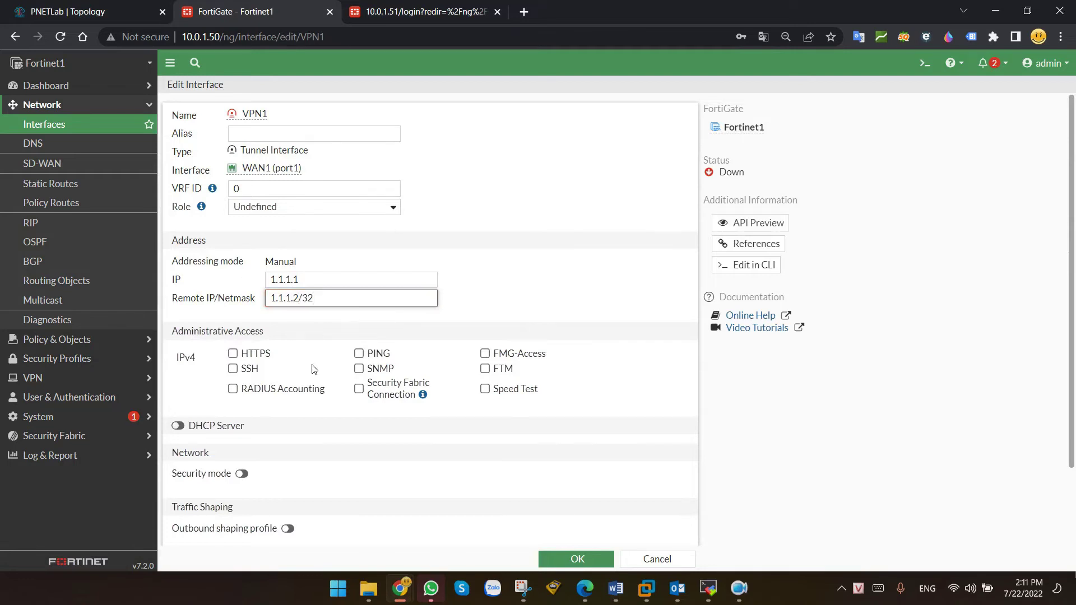
{"action": "scroll", "coordinate": [466, 424], "scroll_direction": "down", "scroll_amount": 2}
{"action": "scroll", "coordinate": [432, 351], "scroll_direction": "up", "scroll_amount": 2}
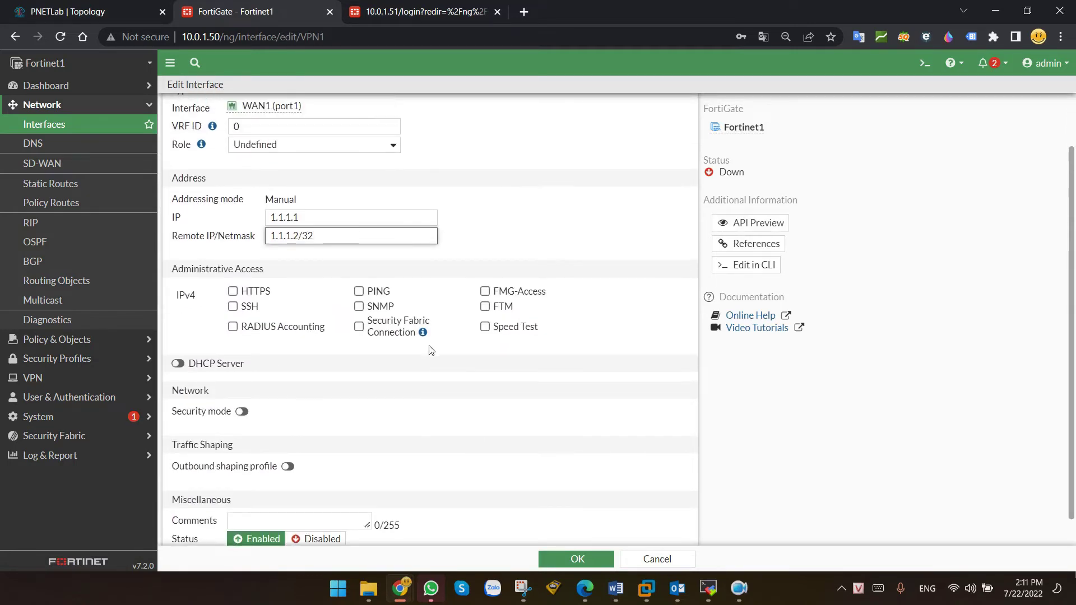
{"action": "left_click", "coordinate": [575, 559]}
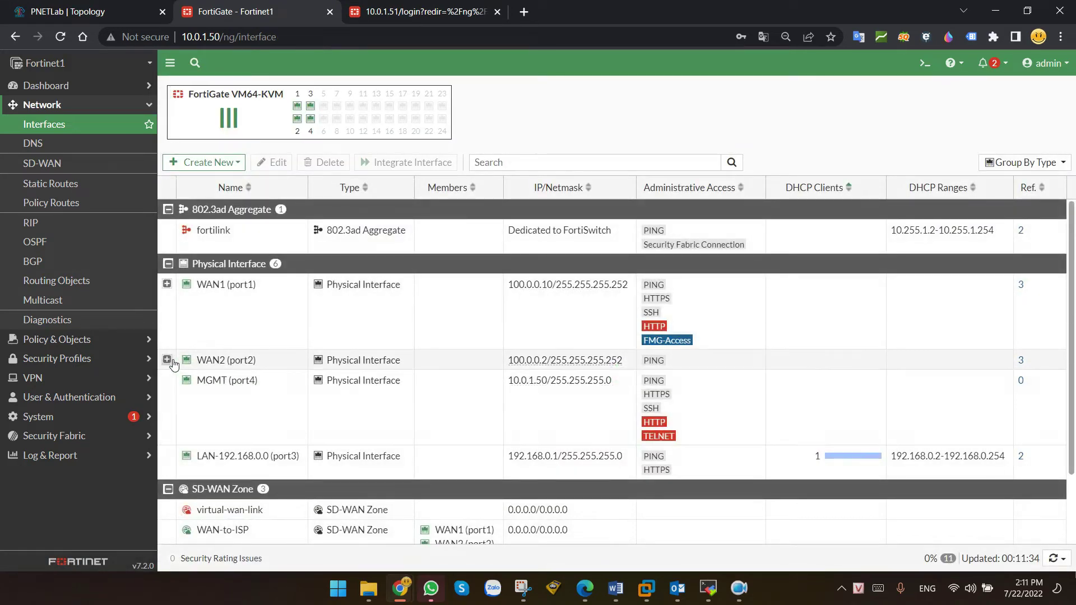
- Give the VPN2 tunnel under WAN2 IP 2.2.2.1 and remote IP 2.2.2.2/32, and save it
{"action": "left_click", "coordinate": [167, 360]}
{"action": "double_click", "coordinate": [262, 379]}
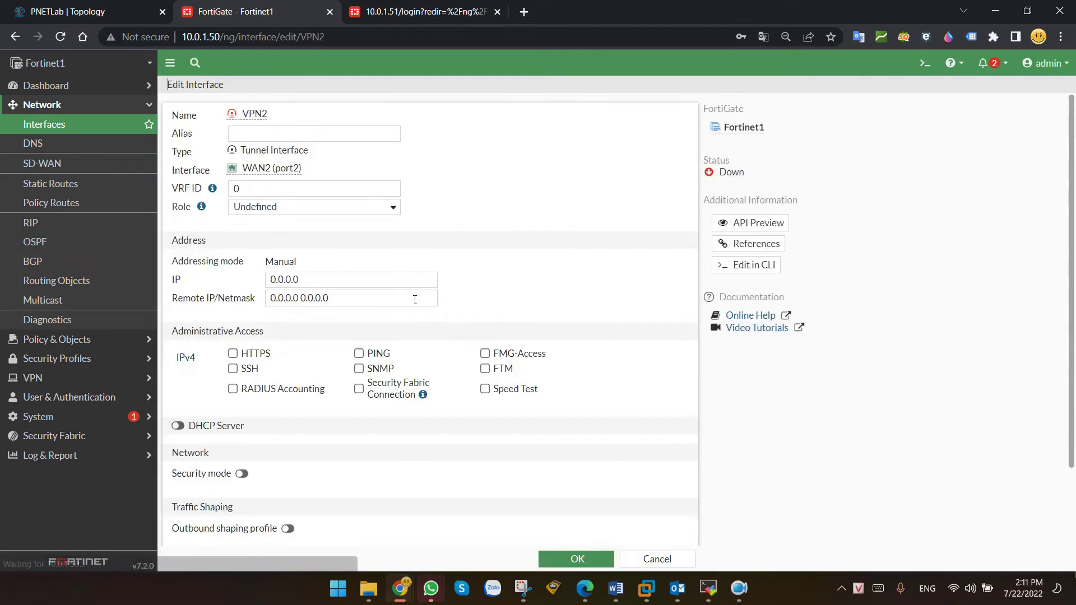
{"action": "left_click_drag", "start_coordinate": [300, 279], "coordinate": [212, 282]}
{"action": "type", "text": "2"}
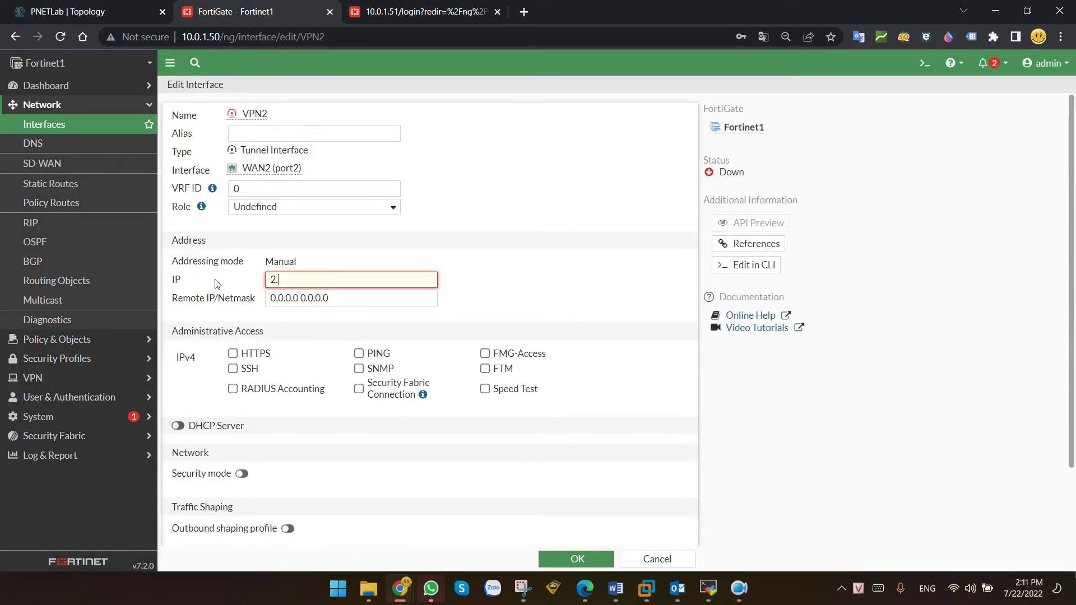
{"action": "type", "text": ".2.2.1"}
{"action": "key", "text": "Tab"}
{"action": "type", "text": "2.2.2.2/32"}
{"action": "left_click", "coordinate": [577, 558]}
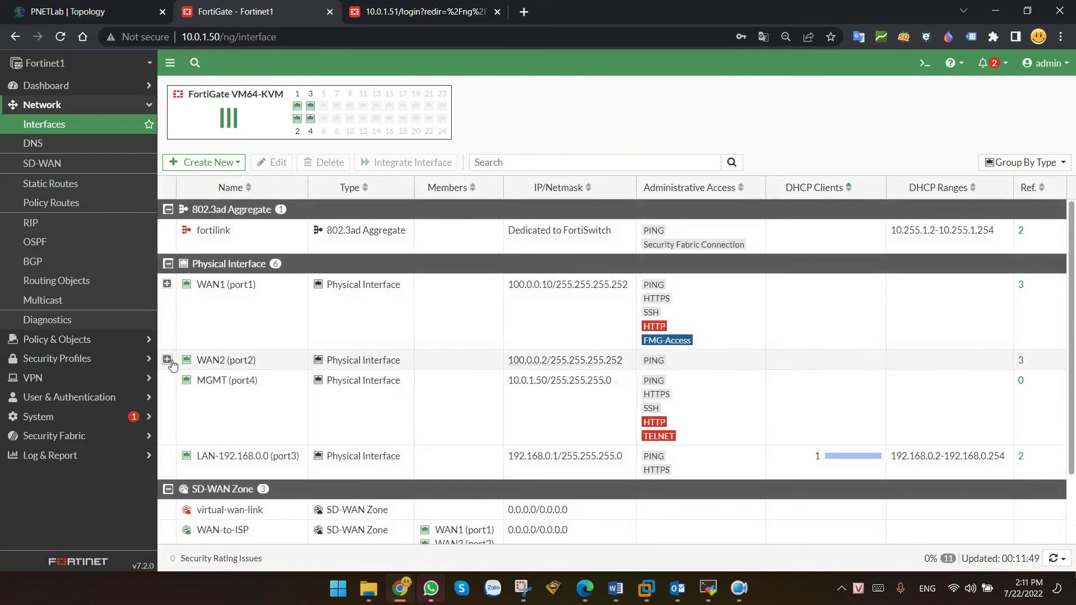
- Review the VPN1 and VPN2 tunnel addresses, then go to the Static Routes list
{"action": "left_click", "coordinate": [166, 360]}
{"action": "left_click", "coordinate": [166, 284]}
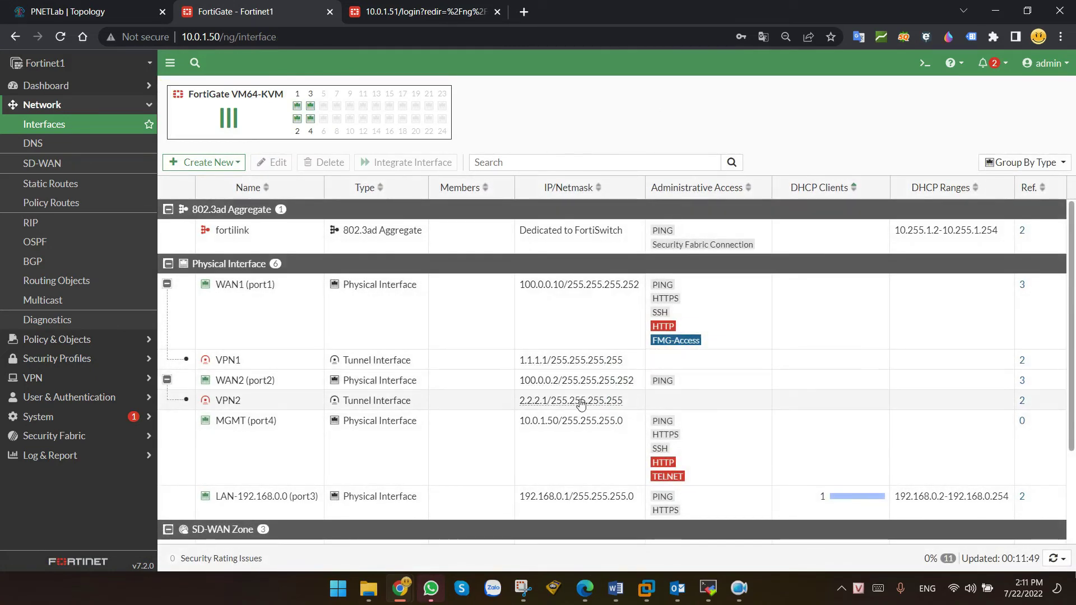
{"action": "left_click_drag", "start_coordinate": [623, 404], "coordinate": [524, 406]}
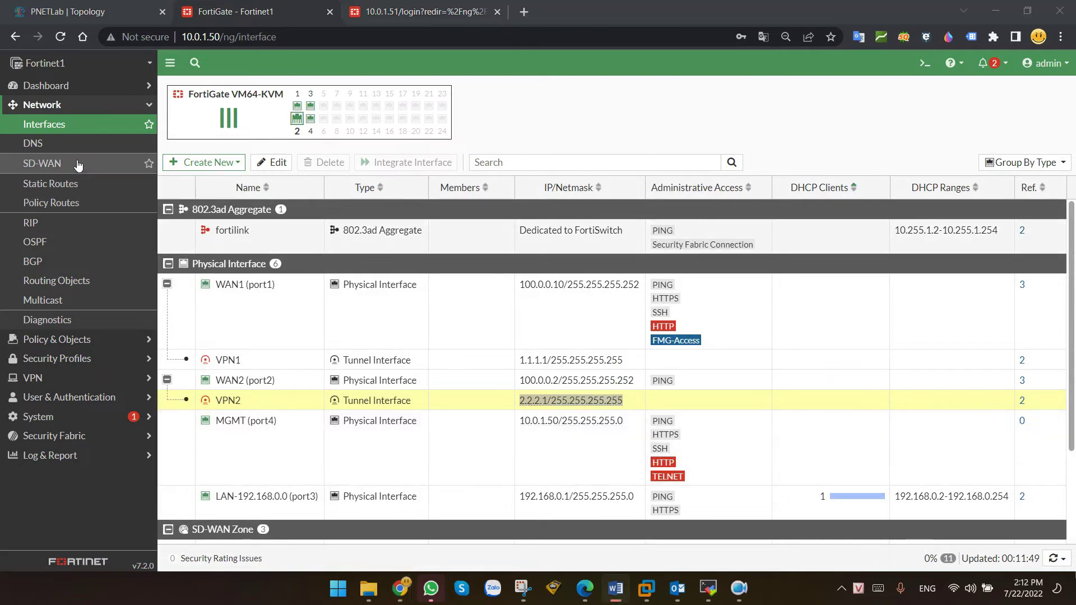
{"action": "left_click", "coordinate": [62, 189]}
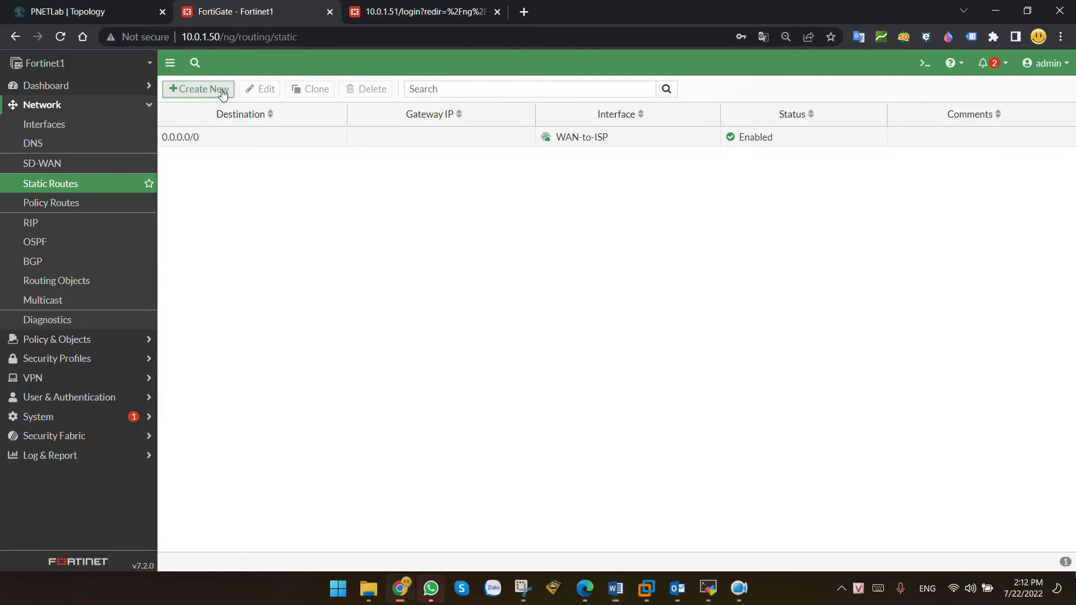
- Add and save a static route to 10.0.0.0/24 through the VPN interface
{"action": "left_click", "coordinate": [203, 88]}
{"action": "left_click_drag", "start_coordinate": [345, 144], "coordinate": [304, 139]}
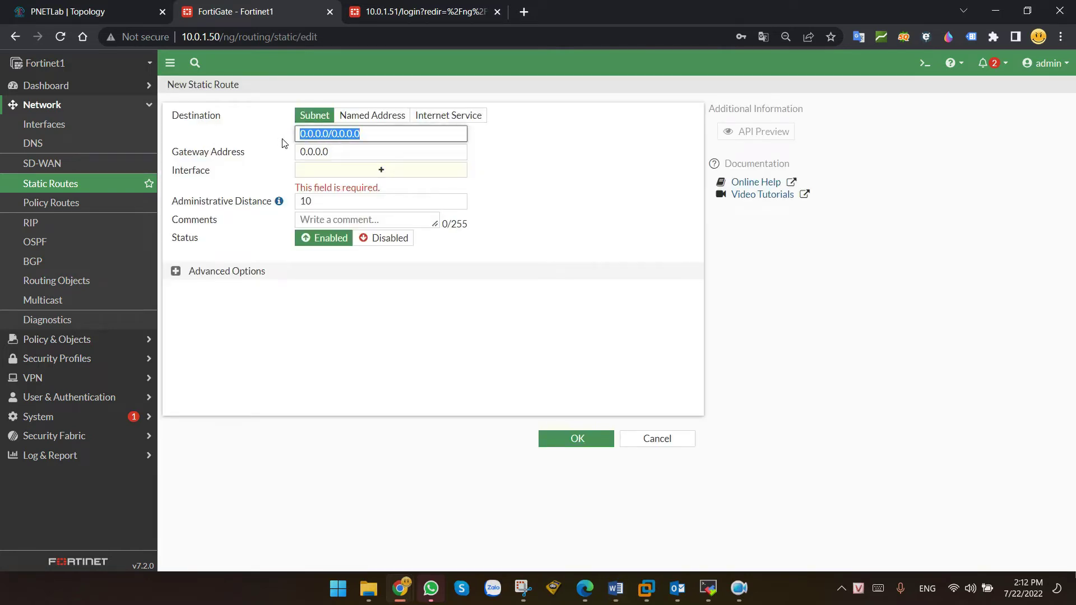
{"action": "type", "text": "10"}
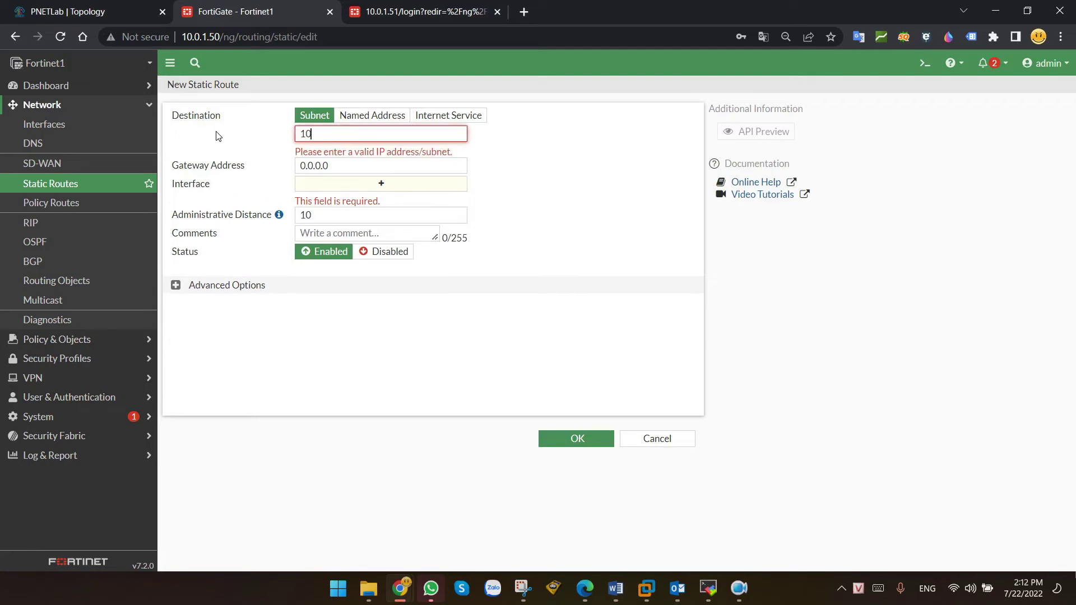
{"action": "type", "text": ".0.0.0/2"}
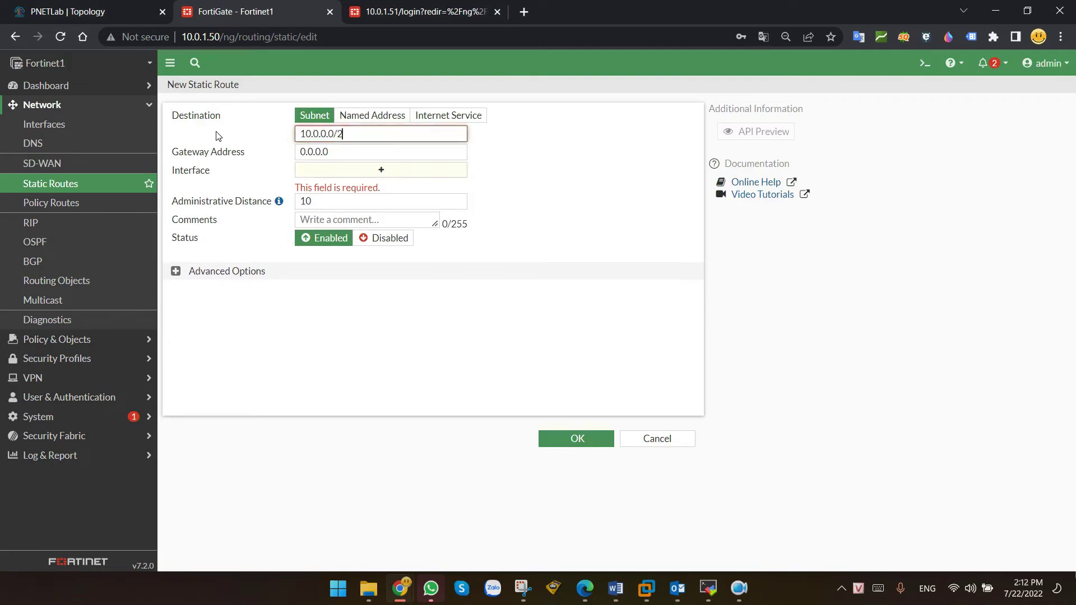
{"action": "left_click", "coordinate": [380, 169]}
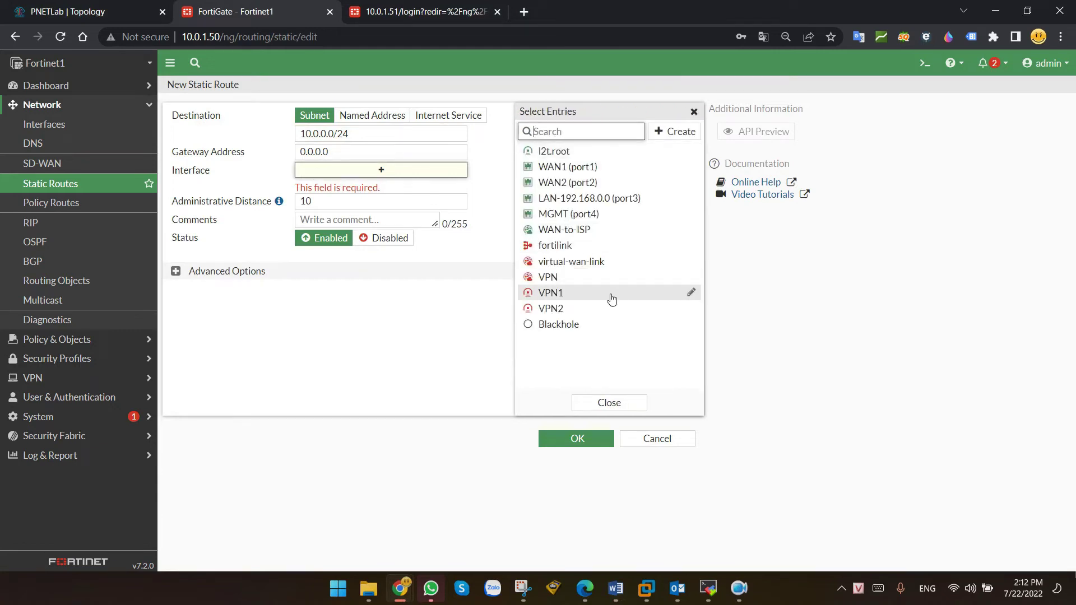
{"action": "left_click", "coordinate": [558, 282]}
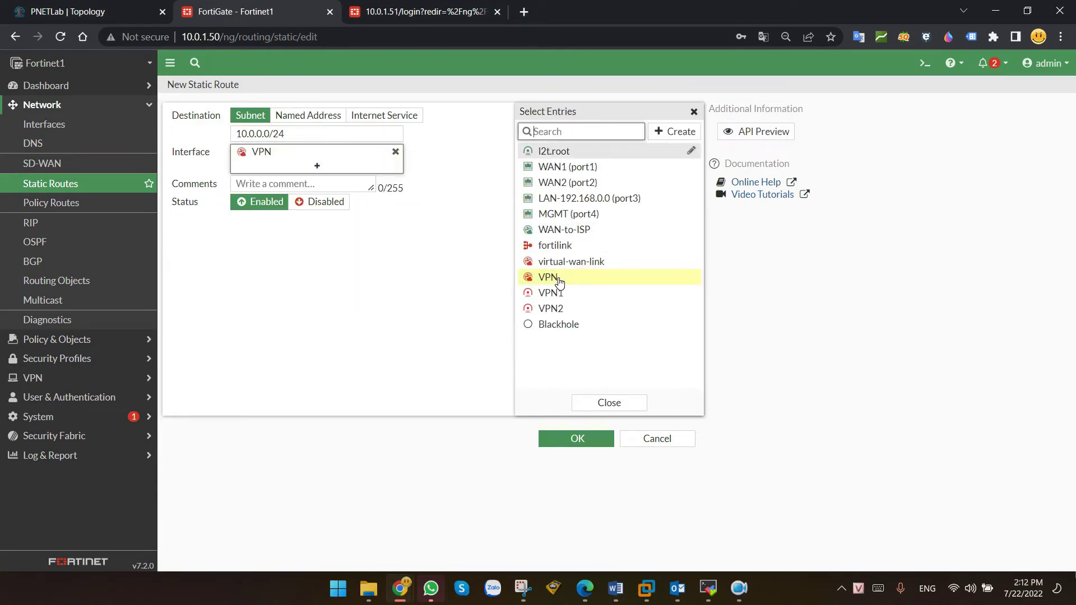
{"action": "left_click", "coordinate": [594, 408]}
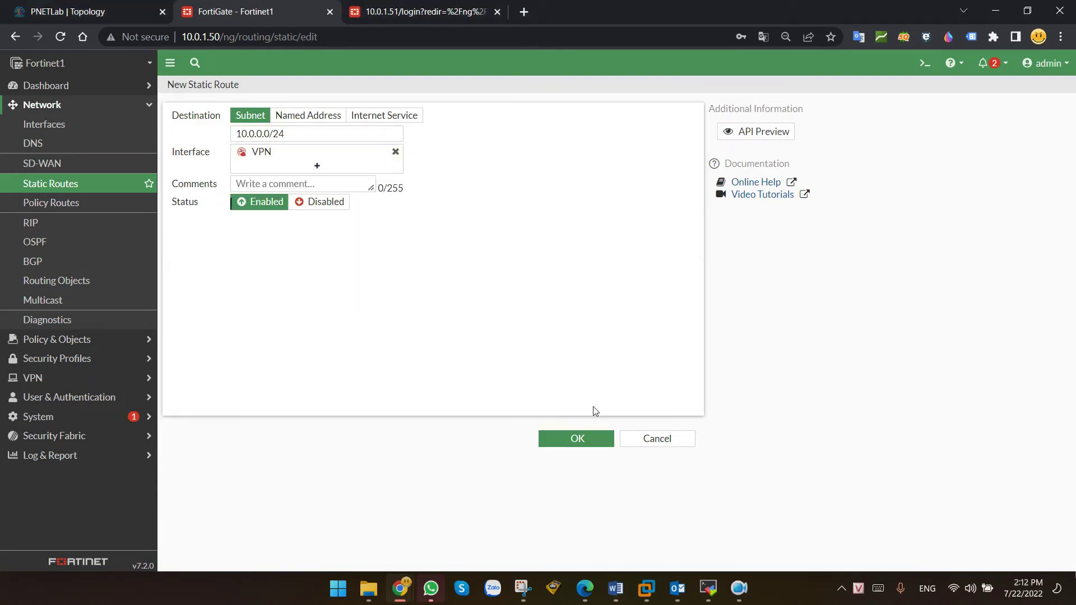
{"action": "left_click", "coordinate": [588, 439]}
{"action": "left_click", "coordinate": [585, 159]}
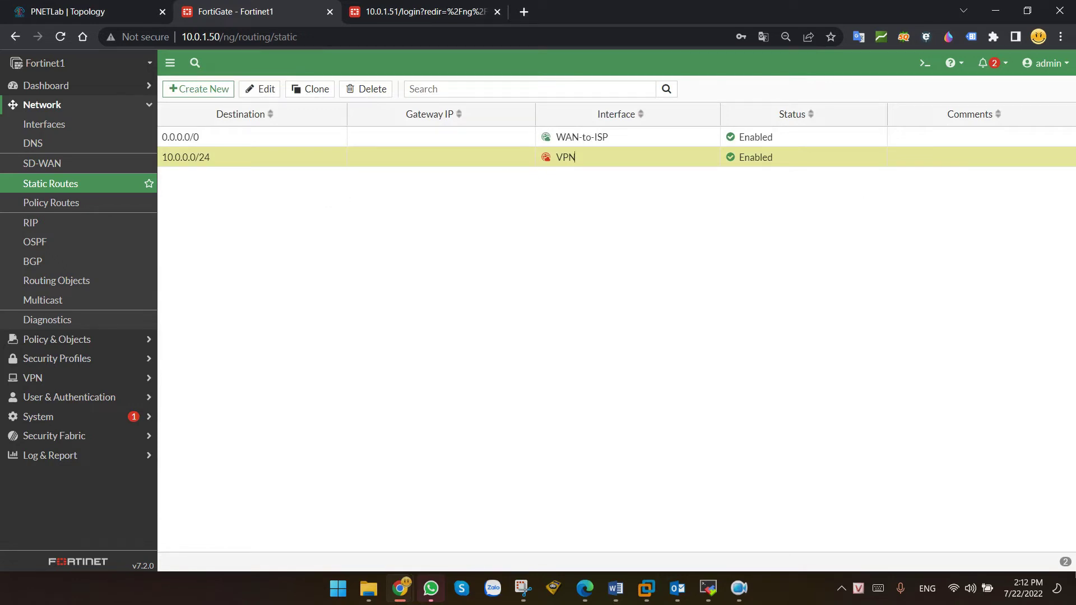
{"action": "left_click", "coordinate": [56, 339]}
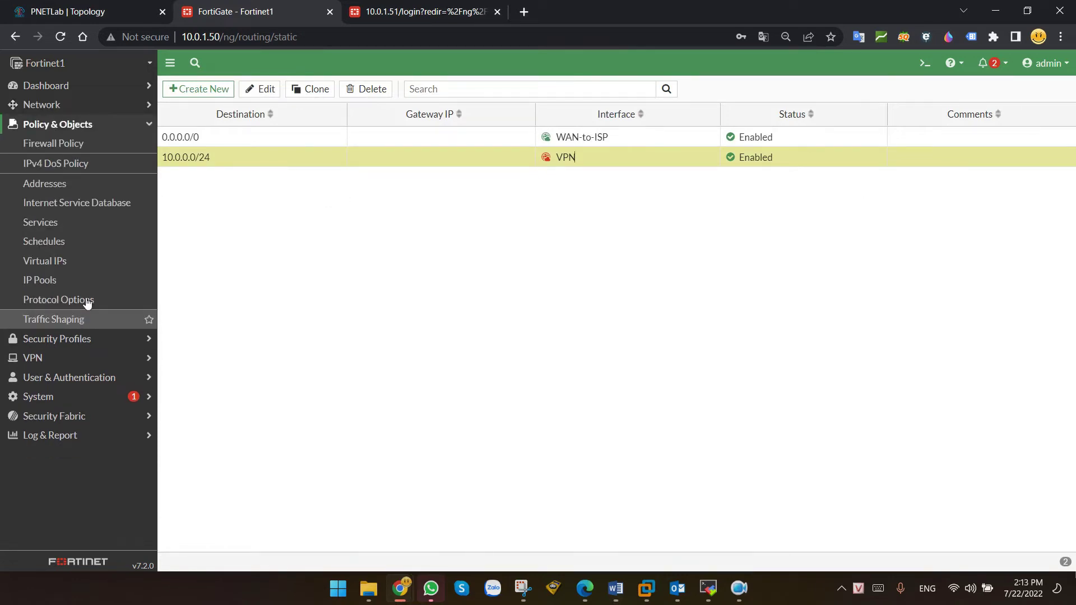
- Start a new firewall policy named LAN-to-VPN from port3 to the VPN interface
{"action": "left_click", "coordinate": [63, 144]}
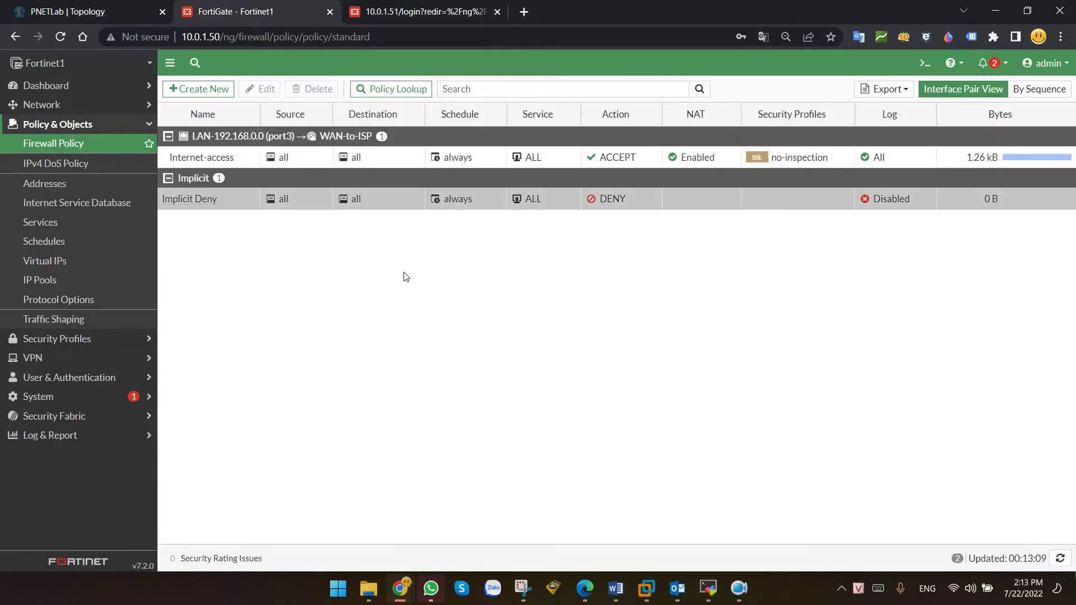
{"action": "left_click", "coordinate": [194, 88]}
{"action": "left_click", "coordinate": [315, 129]}
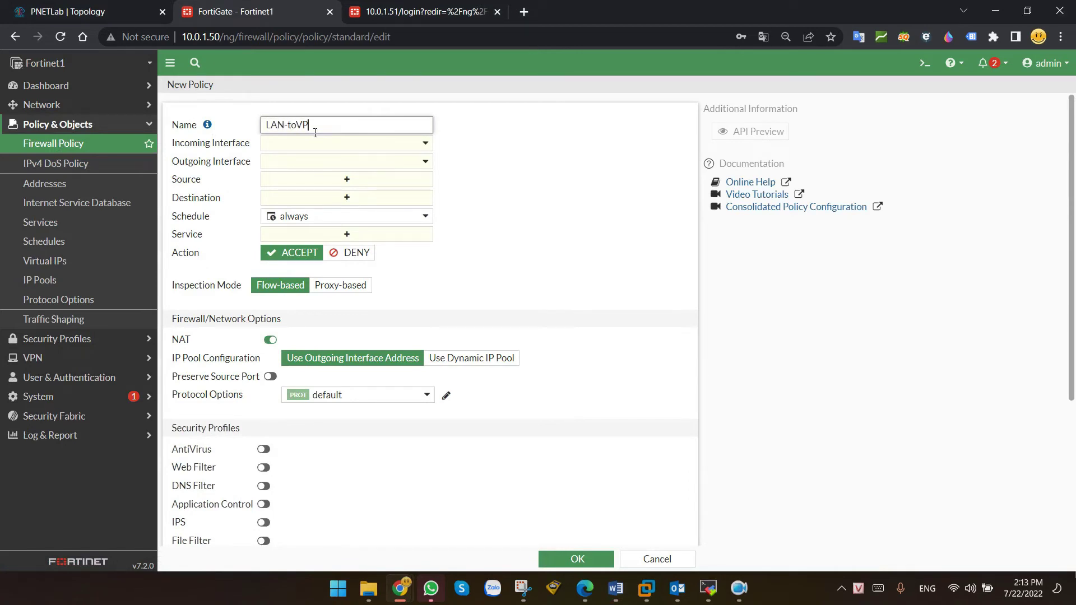
{"action": "key", "text": "Tab"}
{"action": "left_click", "coordinate": [328, 142]}
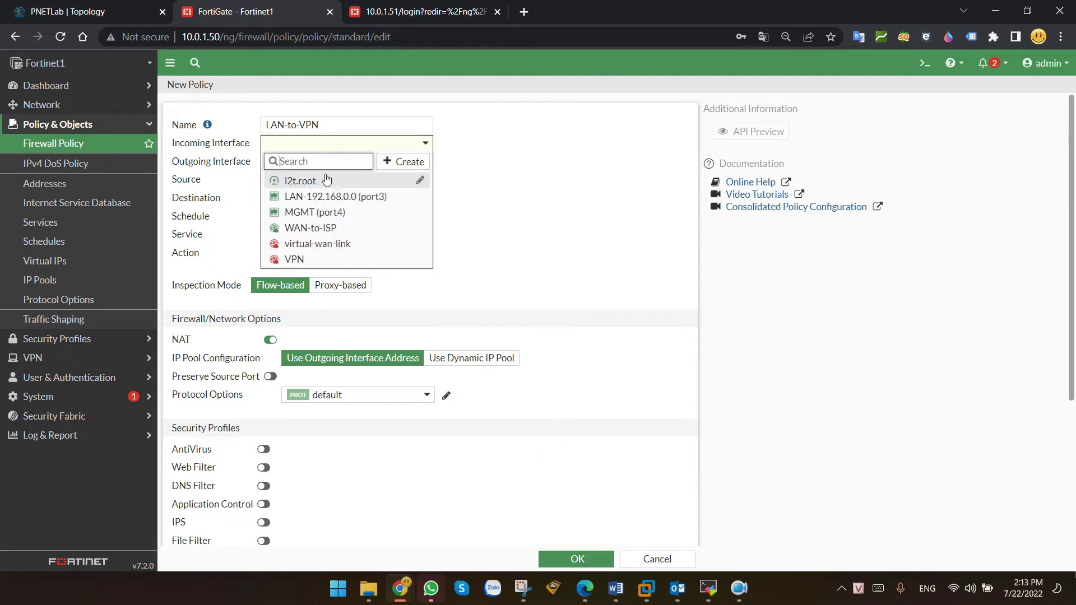
{"action": "left_click", "coordinate": [321, 197]}
{"action": "left_click", "coordinate": [297, 163]}
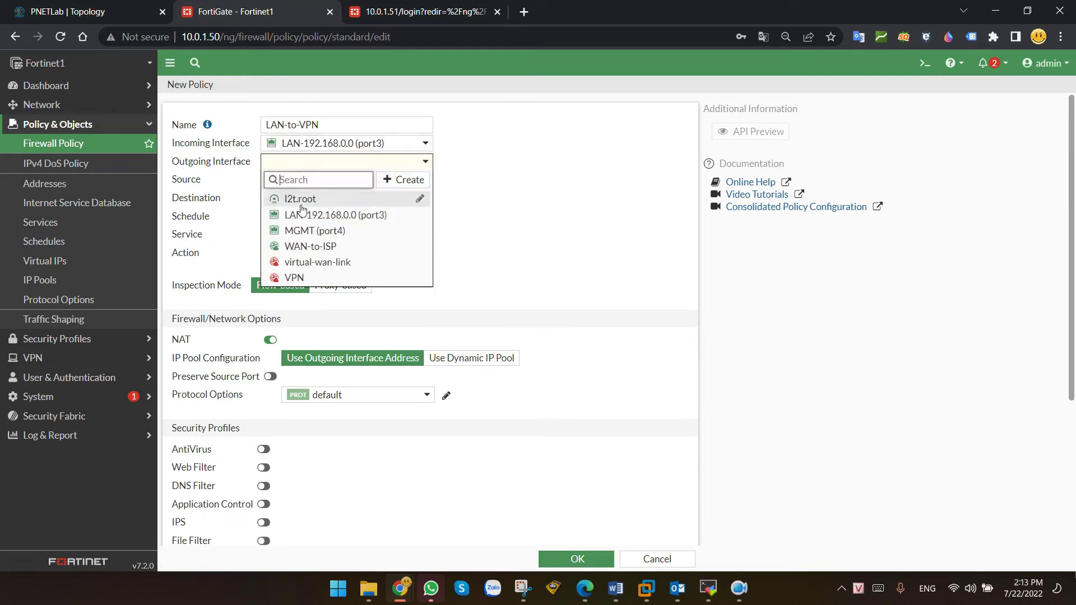
{"action": "left_click", "coordinate": [294, 277]}
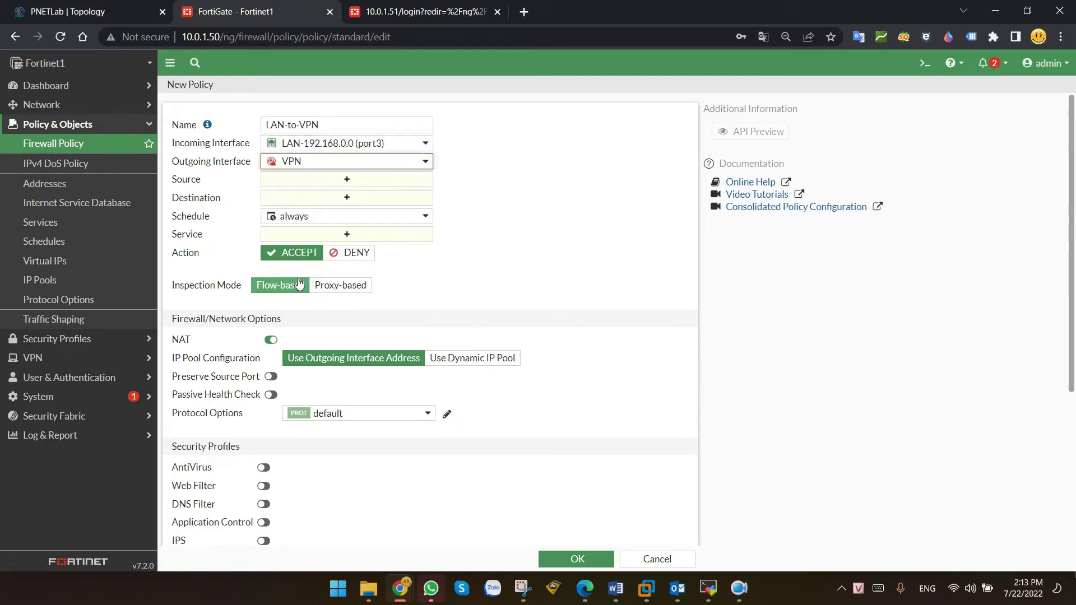
- Set source VPN-Local-Subnet, destination VPN-Remote-Subnet, service ALL, NAT off, and save the policy
{"action": "left_click", "coordinate": [392, 181]}
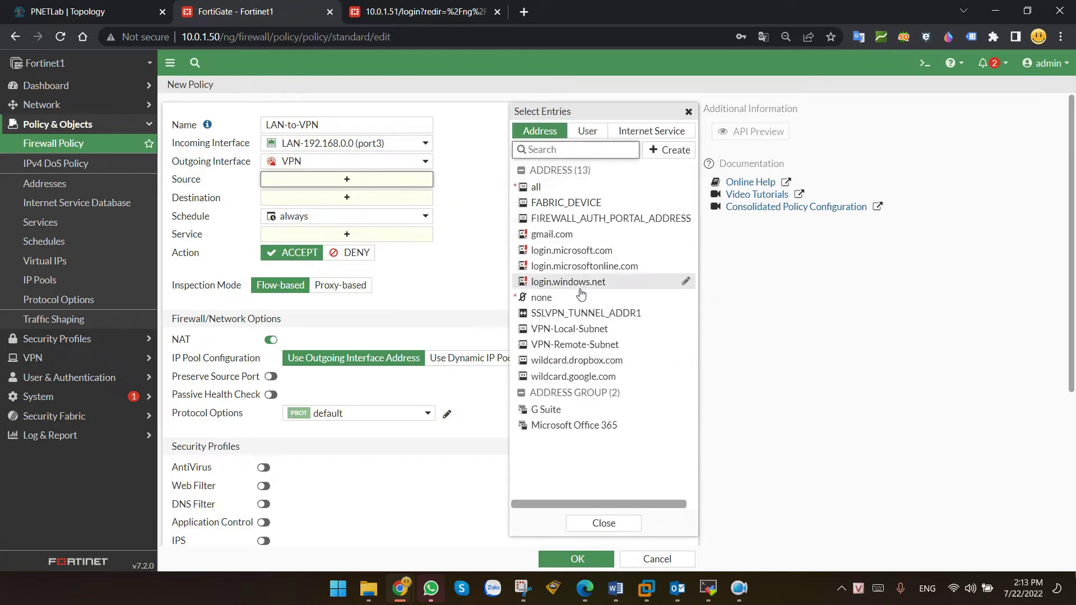
{"action": "left_click", "coordinate": [577, 329]}
{"action": "left_click", "coordinate": [386, 212]}
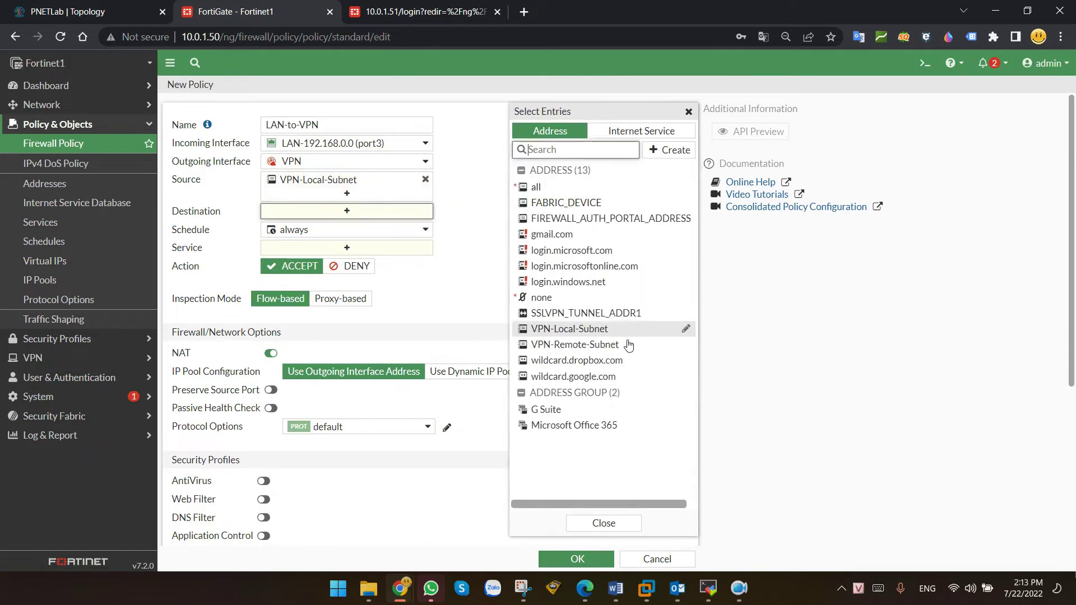
{"action": "left_click", "coordinate": [578, 345]}
{"action": "left_click", "coordinate": [401, 262]}
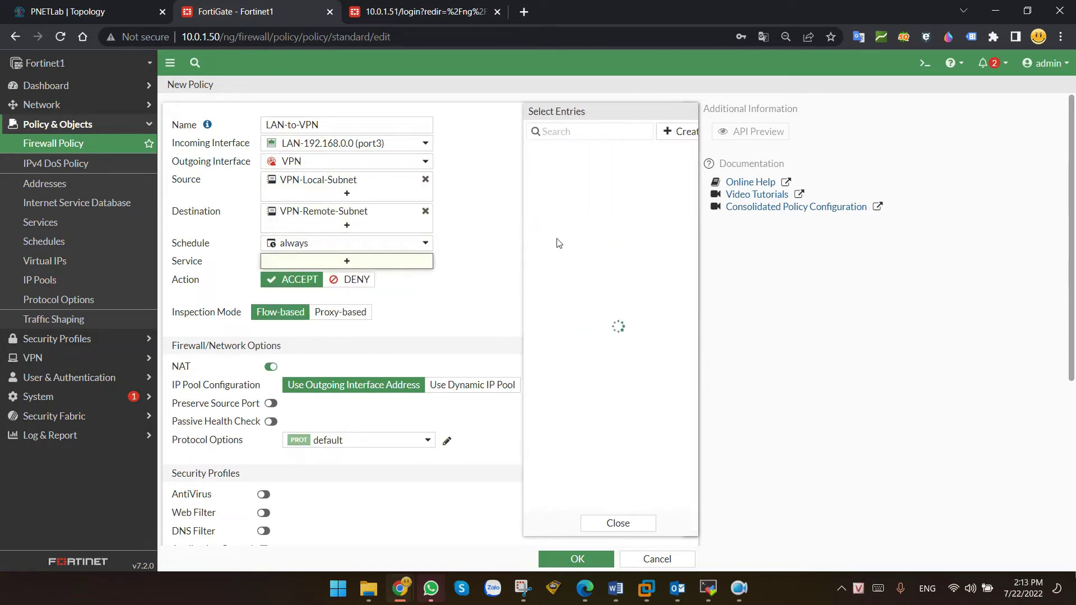
{"action": "left_click", "coordinate": [539, 183]}
{"action": "left_click", "coordinate": [492, 243]}
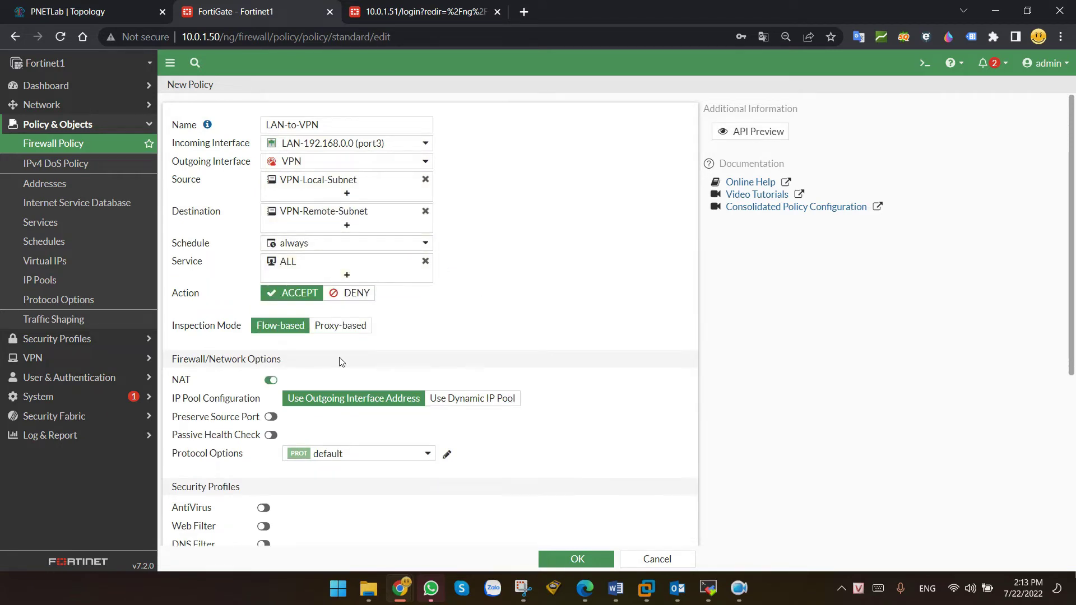
{"action": "left_click", "coordinate": [271, 381]}
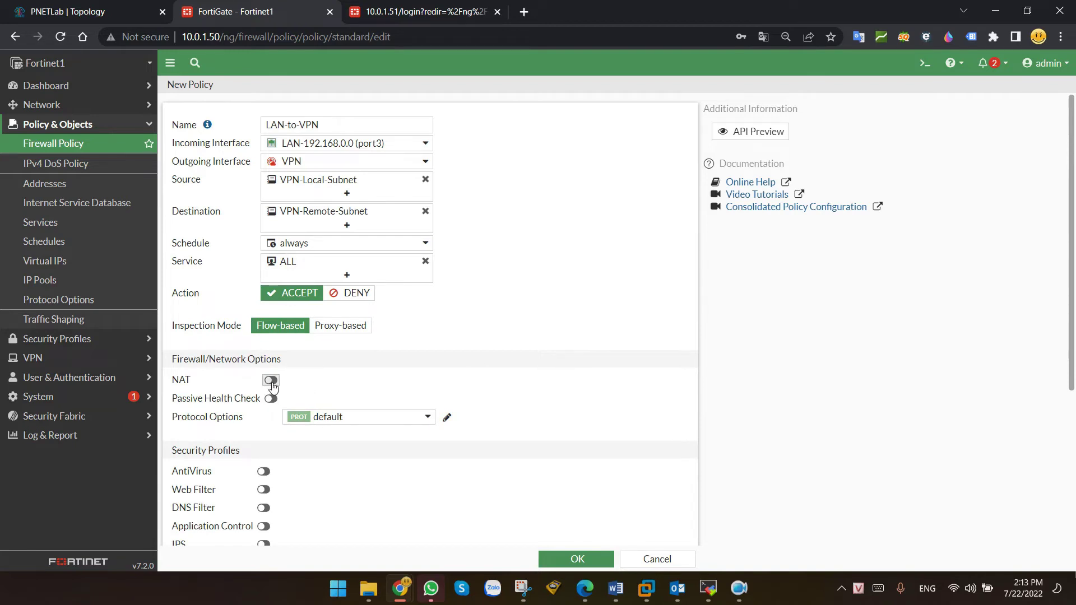
{"action": "scroll", "coordinate": [457, 451], "scroll_direction": "down", "scroll_amount": 1}
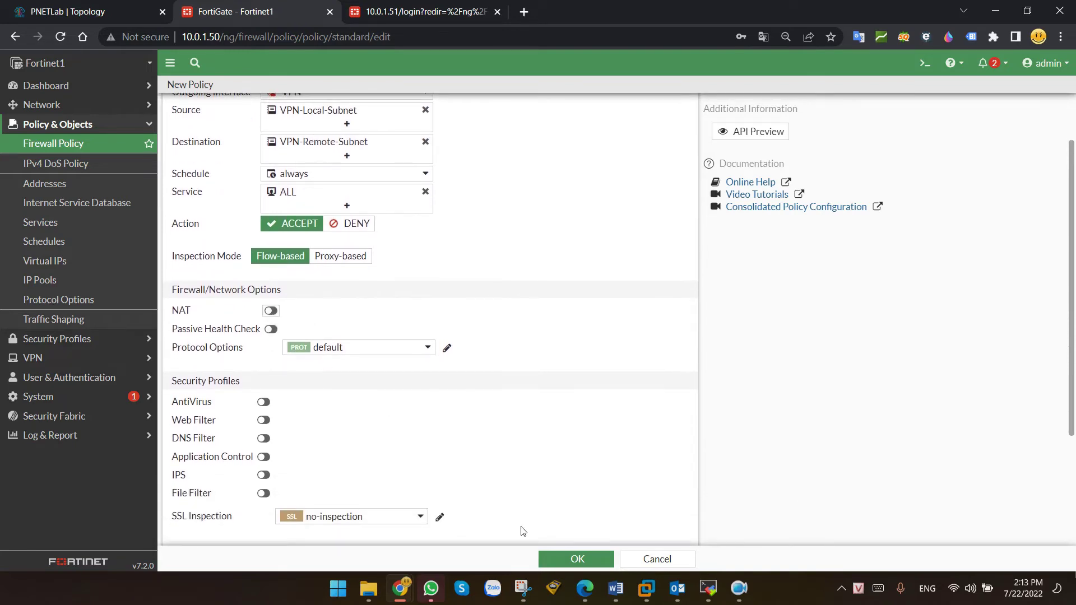
{"action": "left_click", "coordinate": [563, 559]}
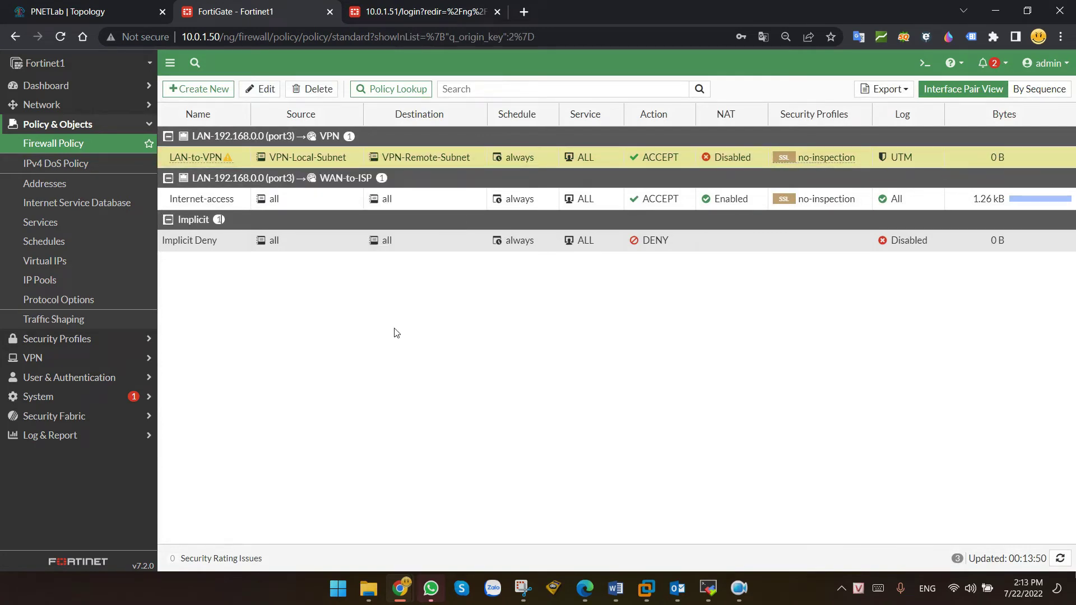
- Create a reversed VPN-to-LAN copy of the LAN-to-VPN policy
{"action": "right_click", "coordinate": [232, 154]}
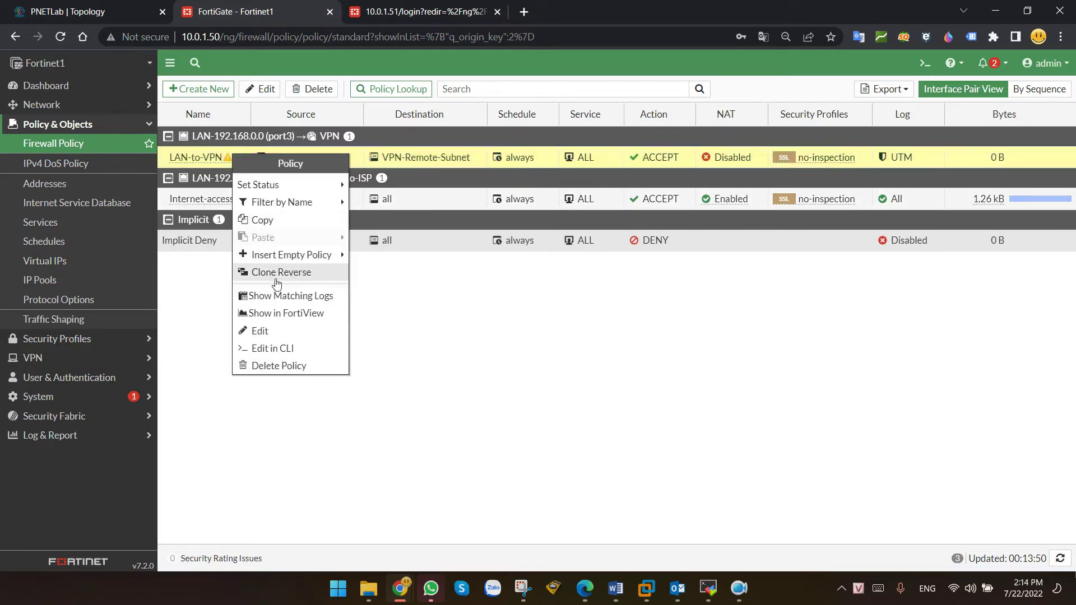
{"action": "left_click", "coordinate": [297, 275]}
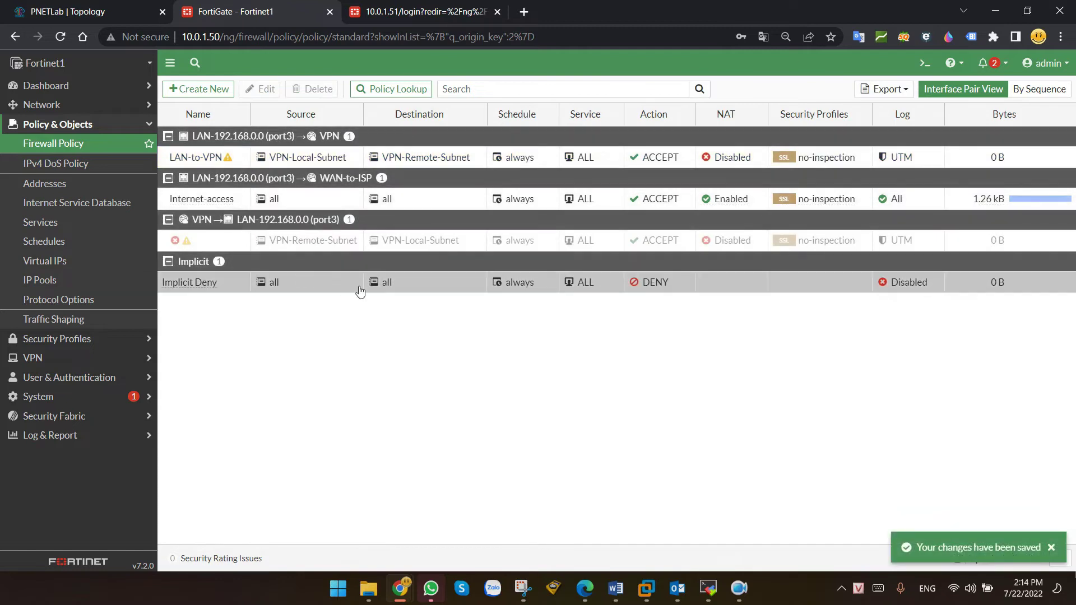
{"action": "left_click", "coordinate": [424, 246]}
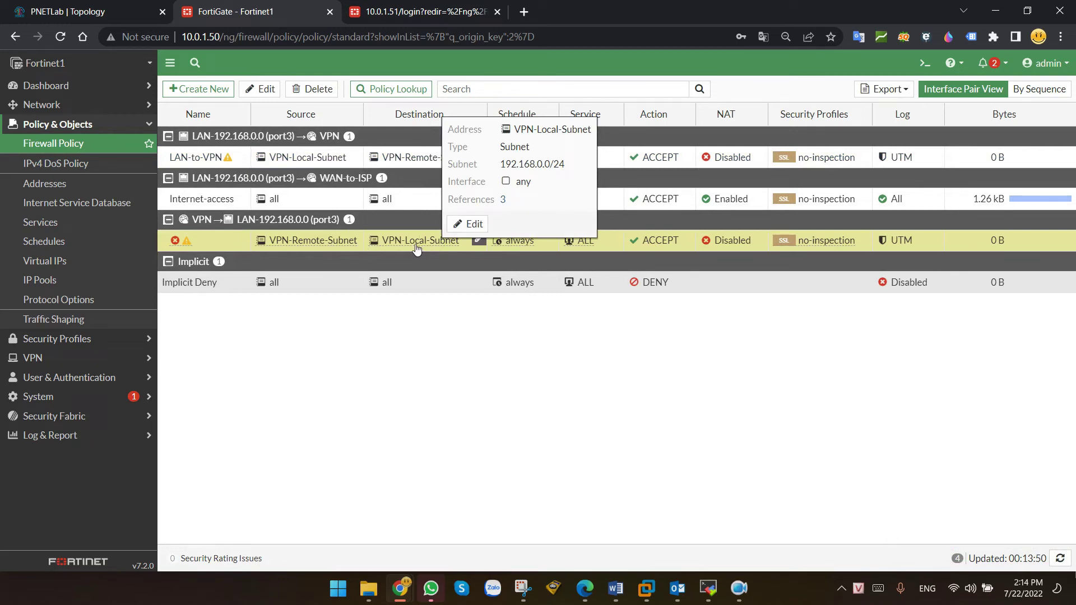
{"action": "double_click", "coordinate": [218, 247]}
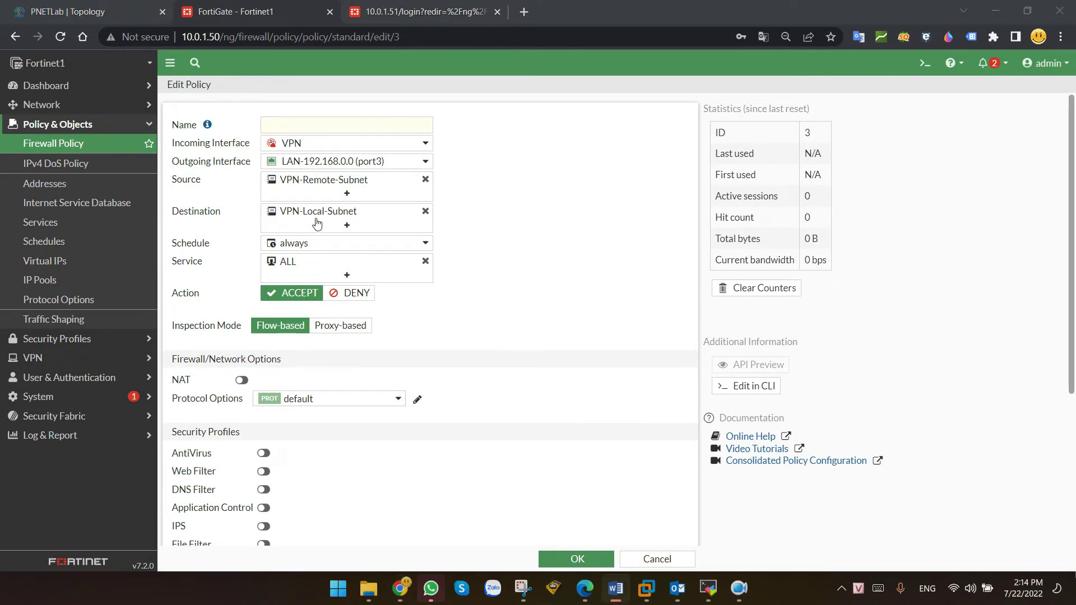
- Rename the reversed policy to VPN-to-Local, enable it, and save
{"action": "mouse_move", "coordinate": [320, 216]}
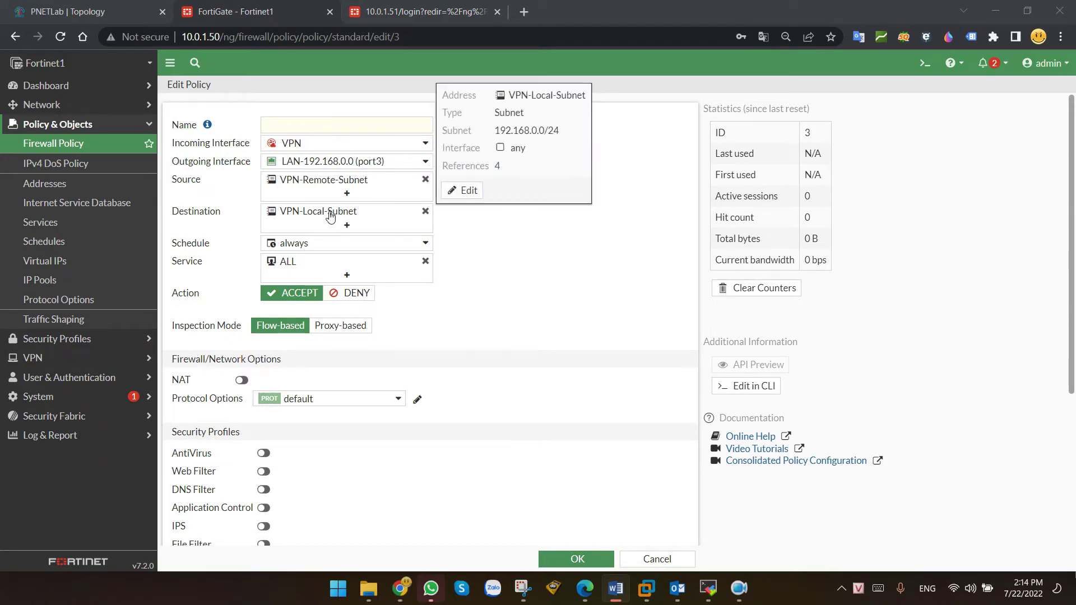
{"action": "left_click", "coordinate": [317, 126]}
{"action": "type", "text": "VPN-to"}
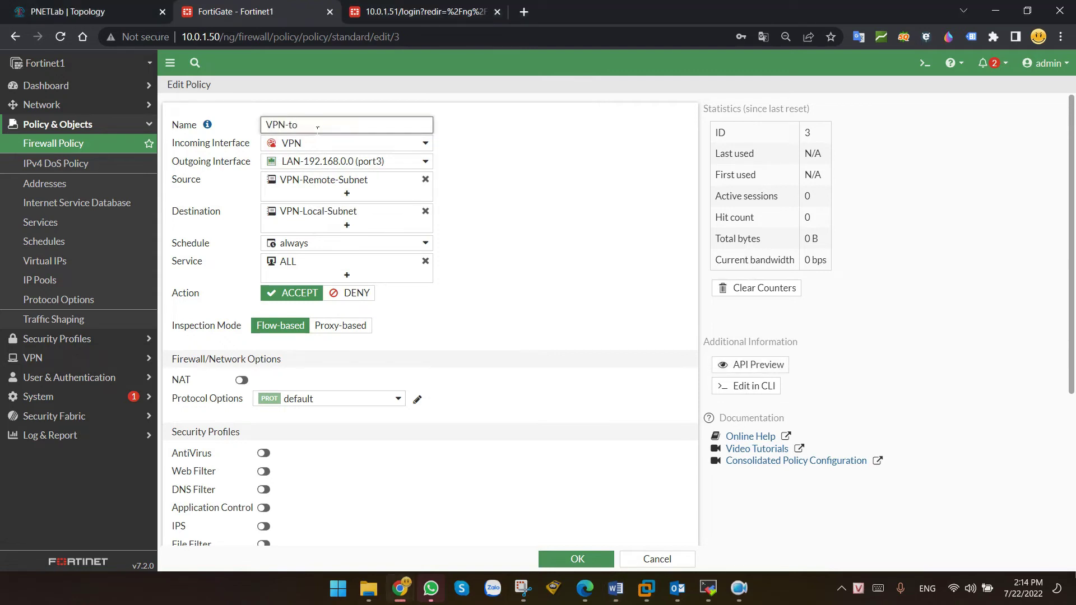
{"action": "type", "text": "-Local"}
{"action": "key", "text": "Tab"}
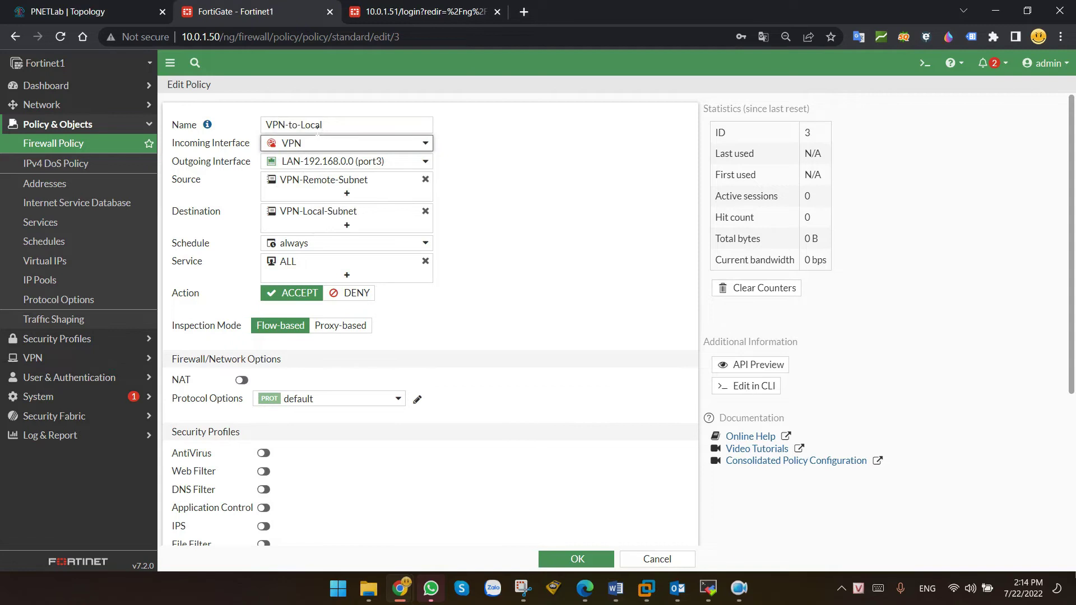
{"action": "scroll", "coordinate": [409, 312], "scroll_direction": "down", "scroll_amount": 4}
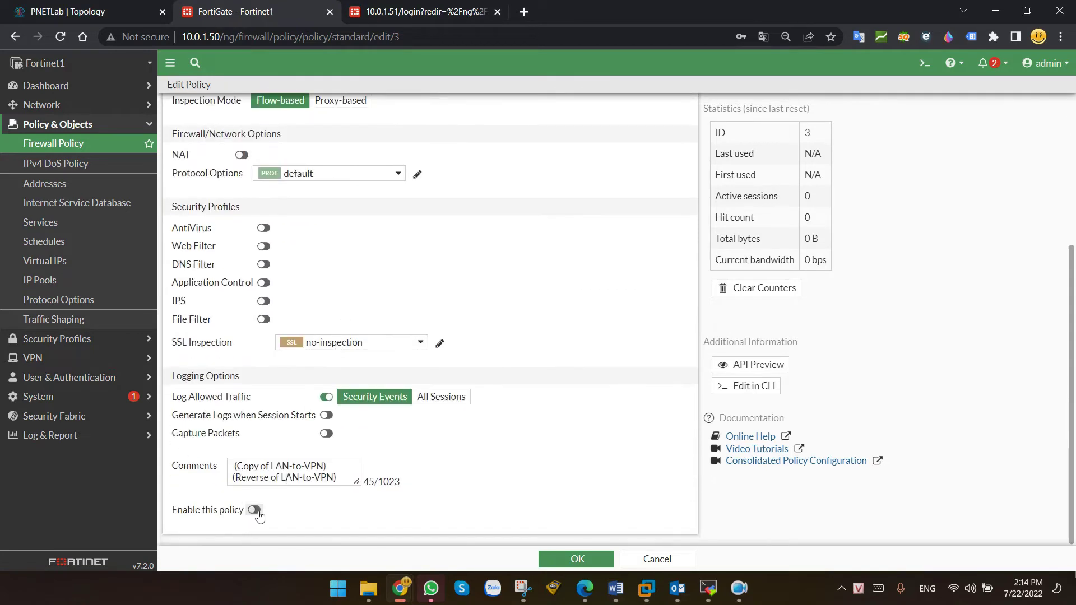
{"action": "left_click", "coordinate": [258, 511]}
{"action": "left_click", "coordinate": [571, 559]}
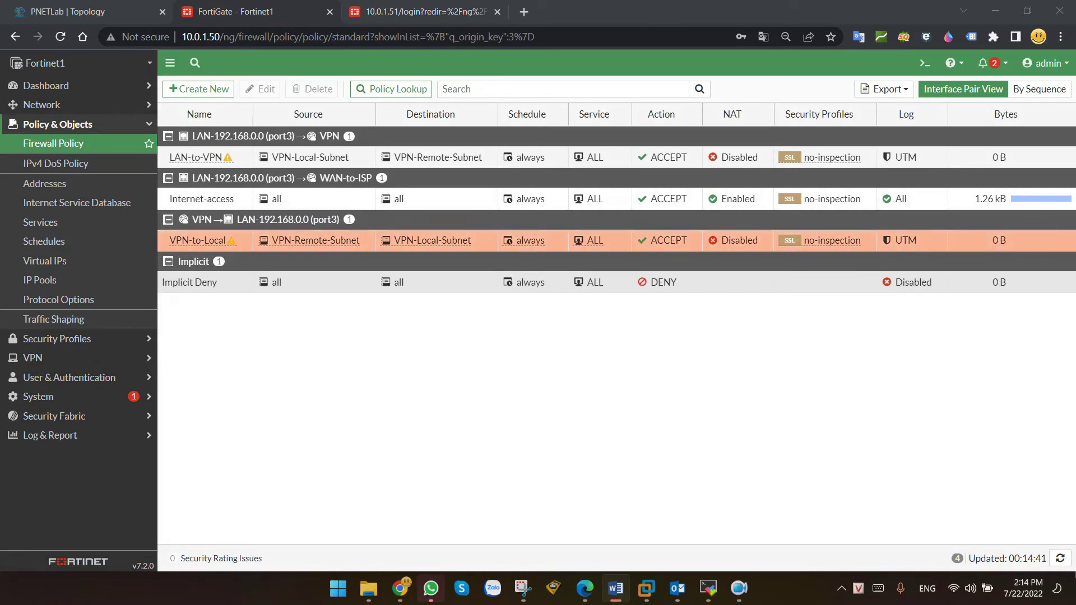
{"action": "left_click", "coordinate": [288, 242]}
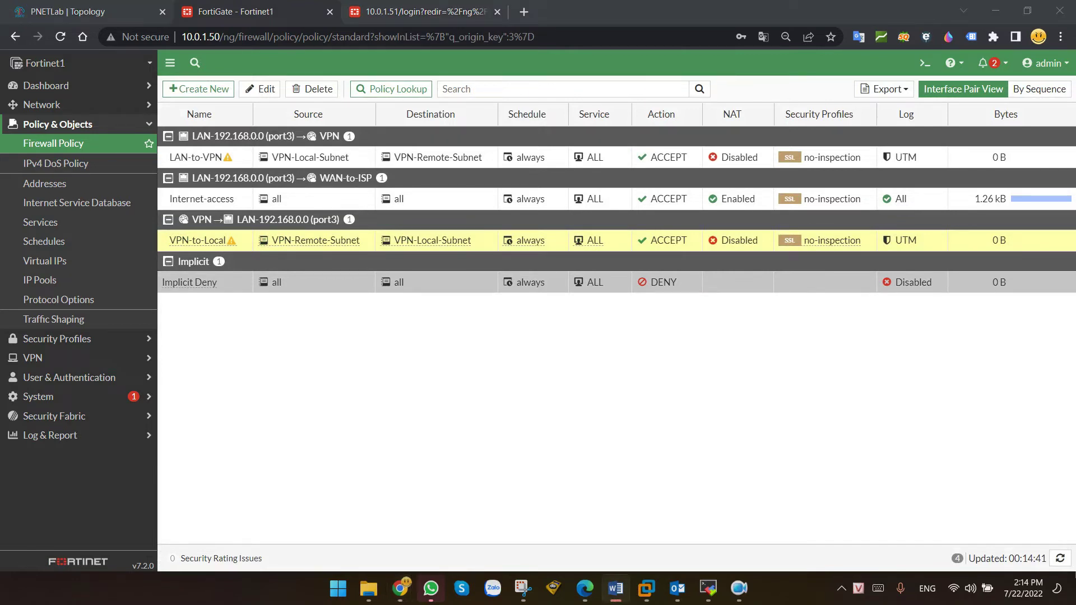
{"action": "left_click", "coordinate": [48, 104]}
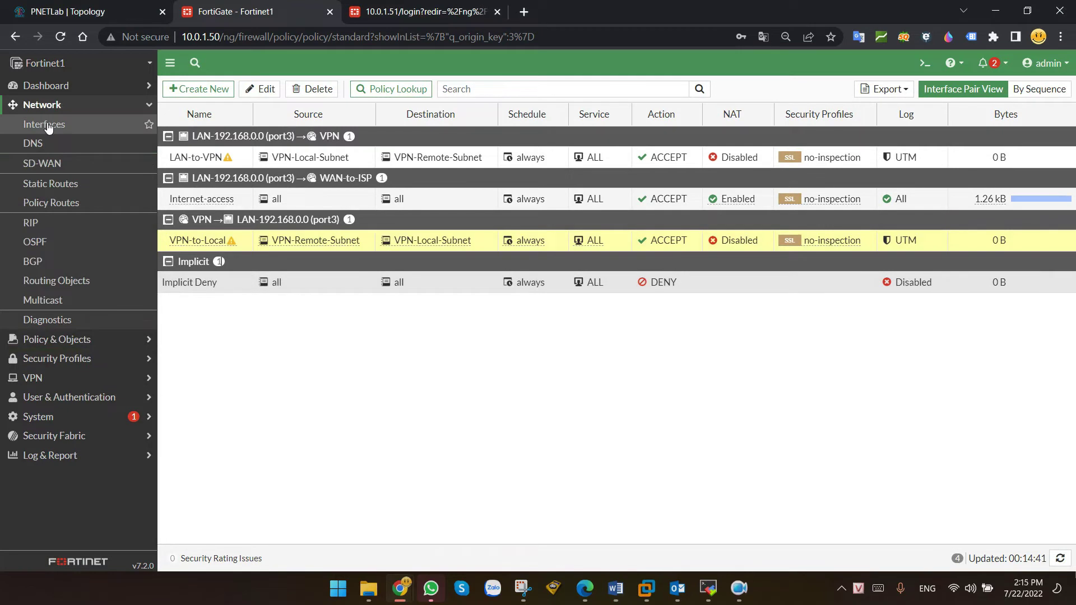
- Start a new Performance SLA under Network > SD-WAN
{"action": "left_click", "coordinate": [47, 162]}
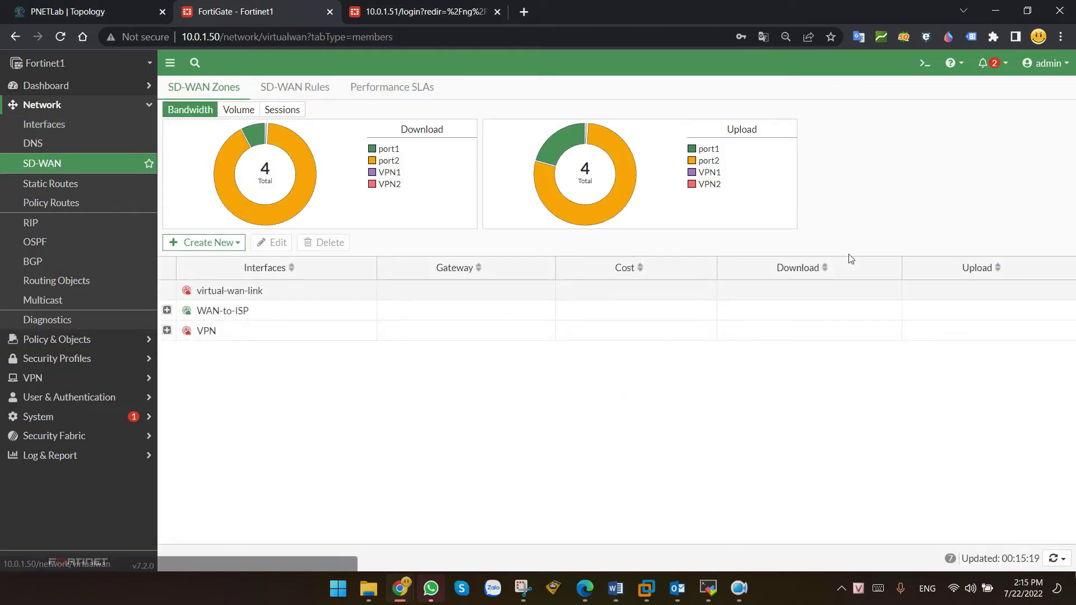
{"action": "left_click", "coordinate": [411, 88]}
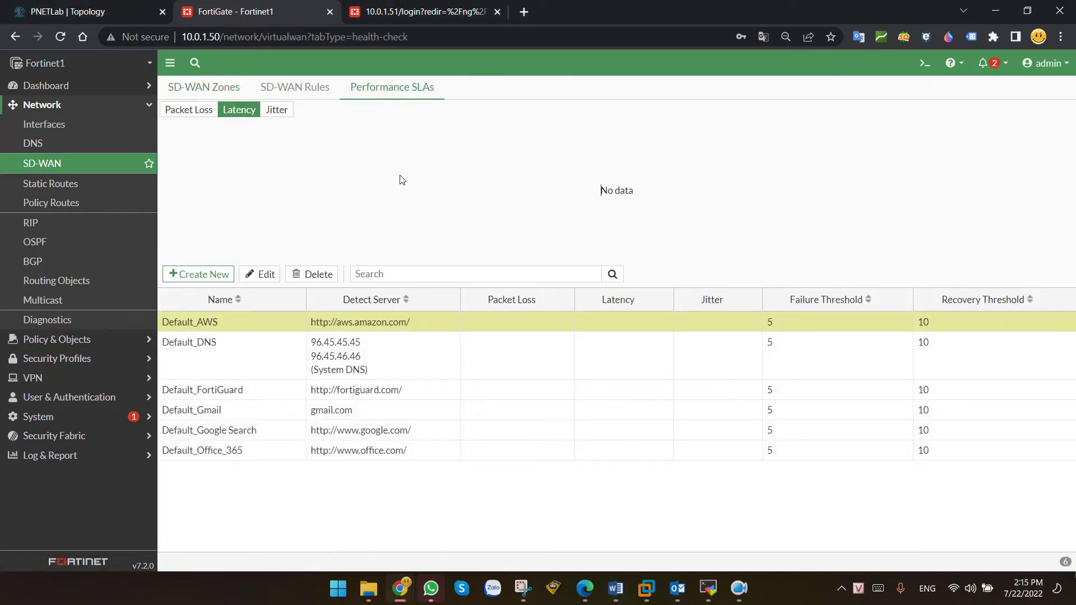
{"action": "left_click", "coordinate": [197, 274]}
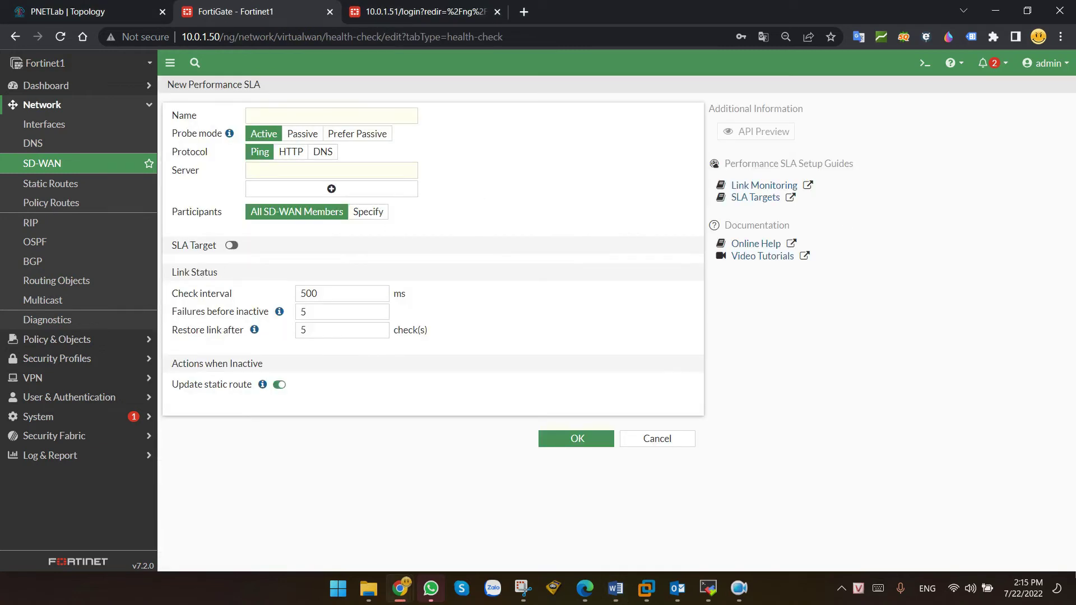
{"action": "key", "text": "alt+Tab"}
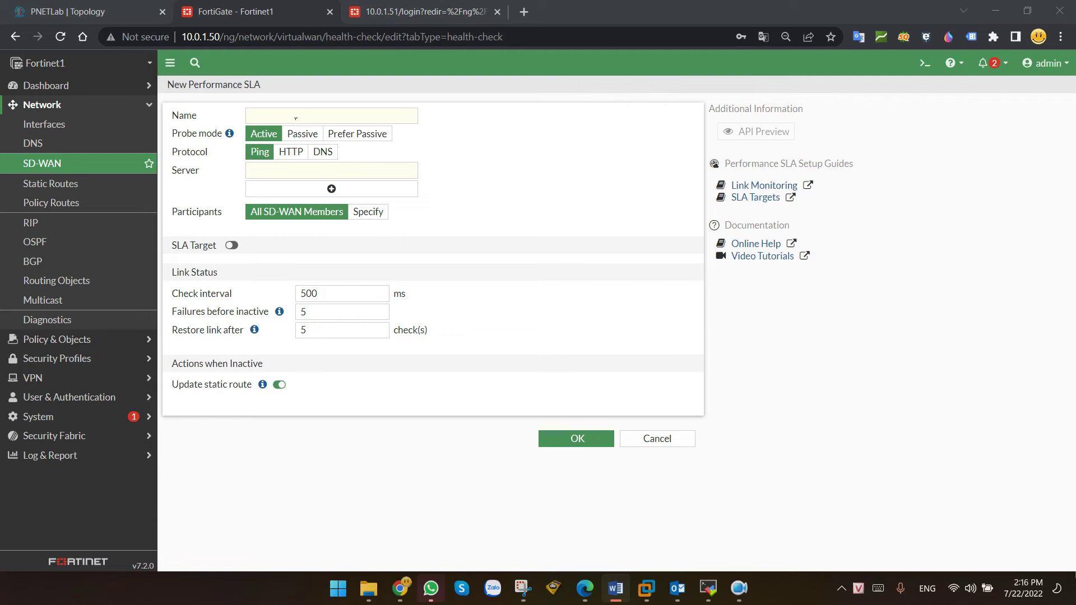
- Name the SLA 'ping to vpn' and leave its server field empty for now
{"action": "left_click", "coordinate": [296, 118]}
{"action": "type", "text": "ping-to-vpn"}
{"action": "left_click", "coordinate": [283, 120]}
{"action": "key", "text": "BackSpace"}
{"action": "key", "text": "Left"}
{"action": "key", "text": "Left"}
{"action": "key", "text": "Left"}
{"action": "key", "text": "BackSpace"}
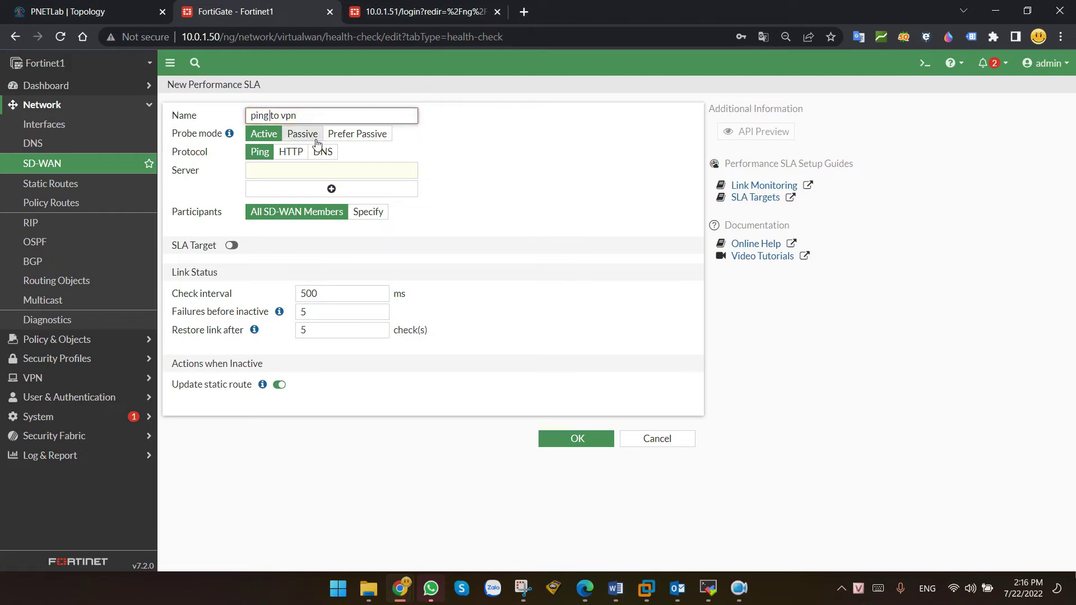
{"action": "left_click", "coordinate": [261, 157]}
{"action": "left_click", "coordinate": [282, 176]}
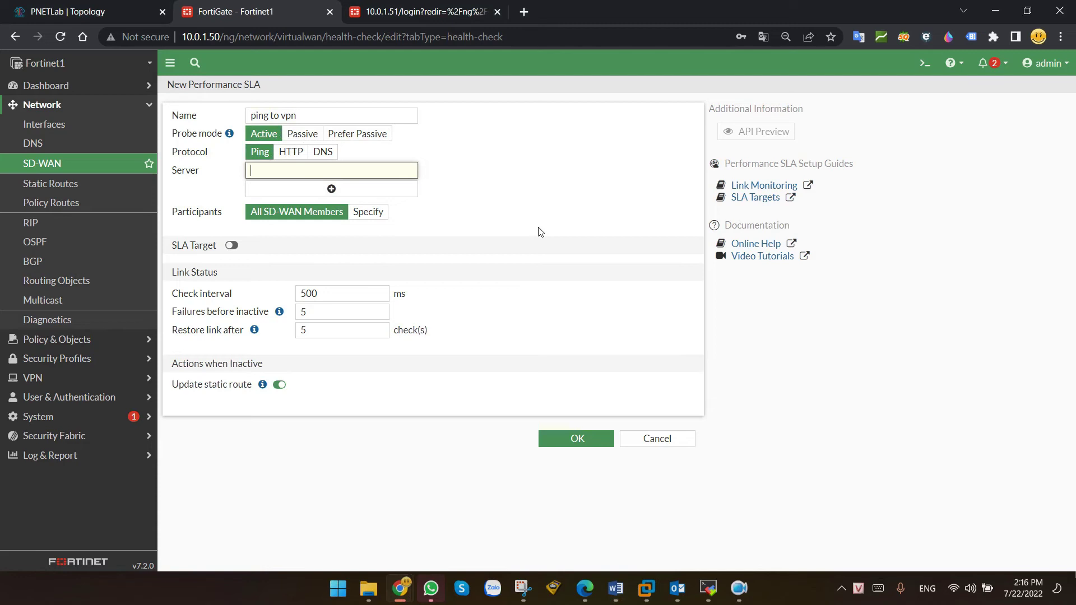
{"action": "key", "text": "alt+Tab"}
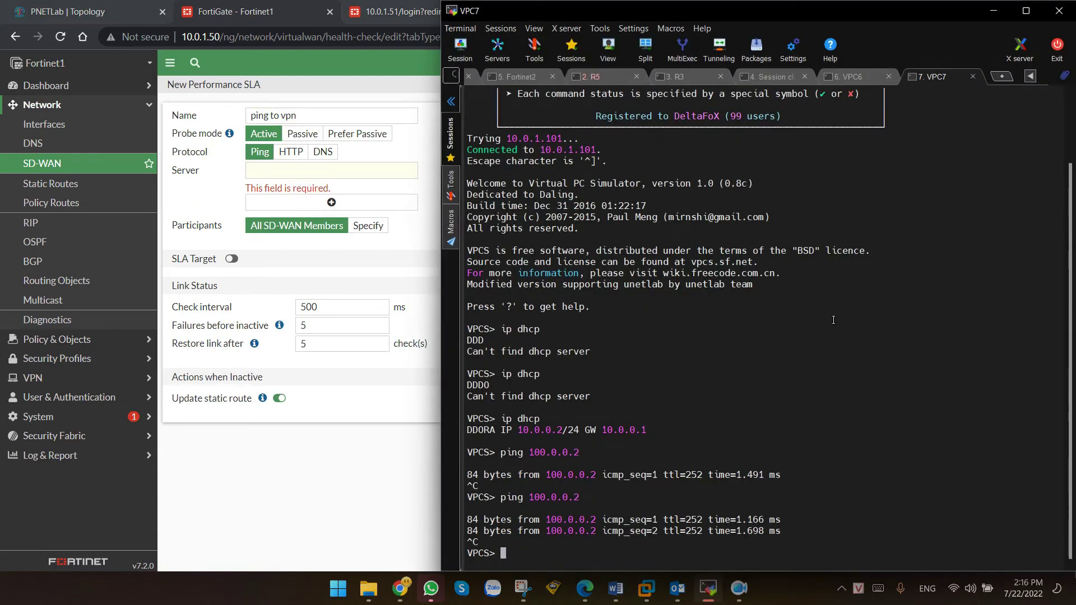
- Run sh ip on VPC7, copy its address 10.0.0.2, and minimize MobaXterm
{"action": "type", "text": "sh ip"}
{"action": "key", "text": "Return"}
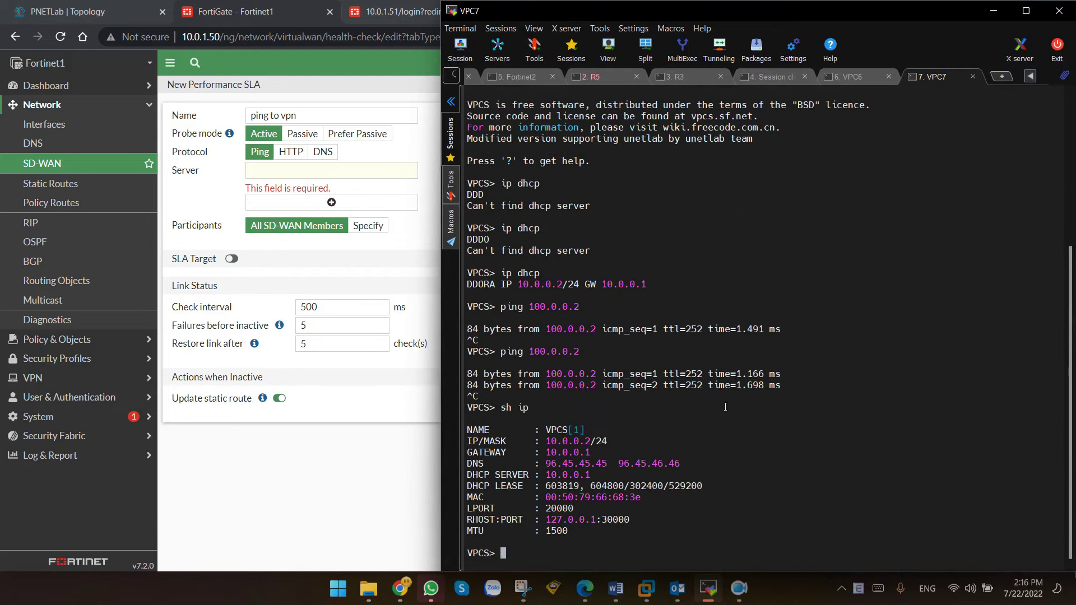
{"action": "double_click", "coordinate": [563, 441]}
{"action": "left_click", "coordinate": [993, 11]}
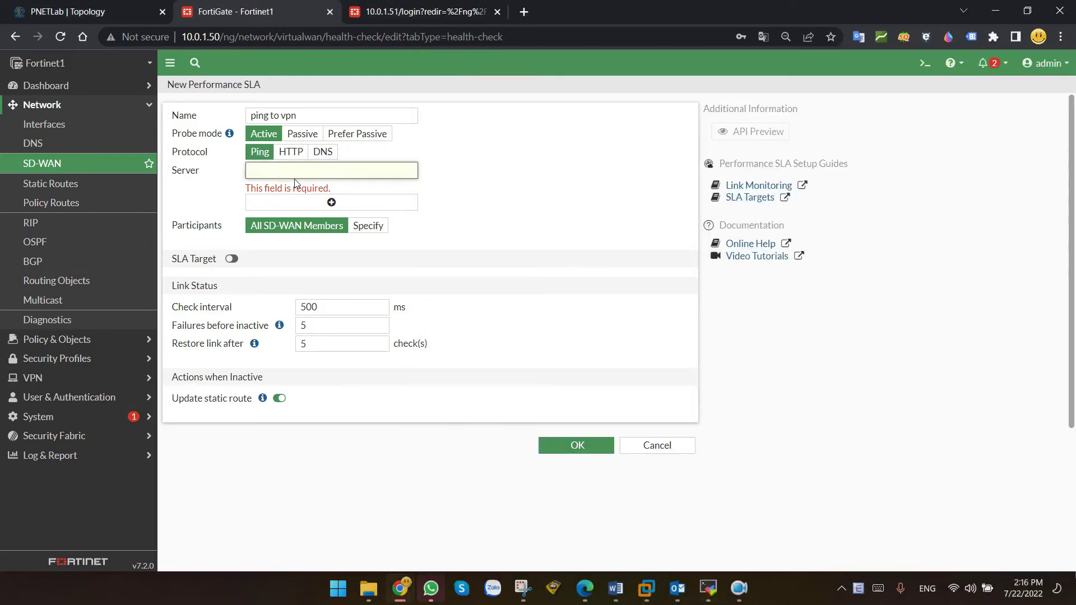
- Set the SLA server to 10.0.0.2 with VPN1 and VPN2 as participants
{"action": "type", "text": "10.0.0.2"}
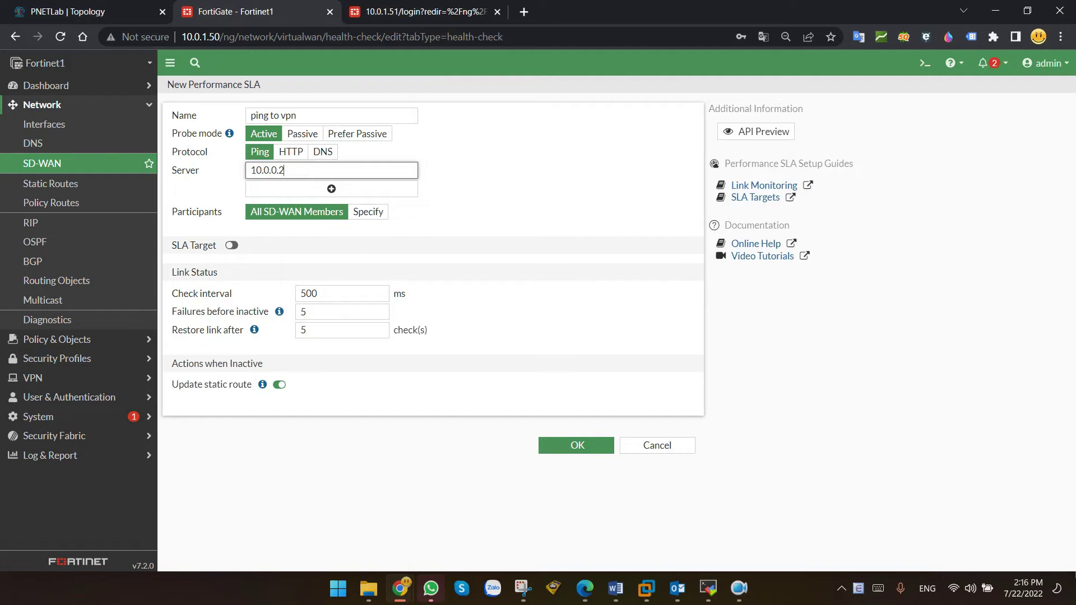
{"action": "left_click", "coordinate": [367, 212]}
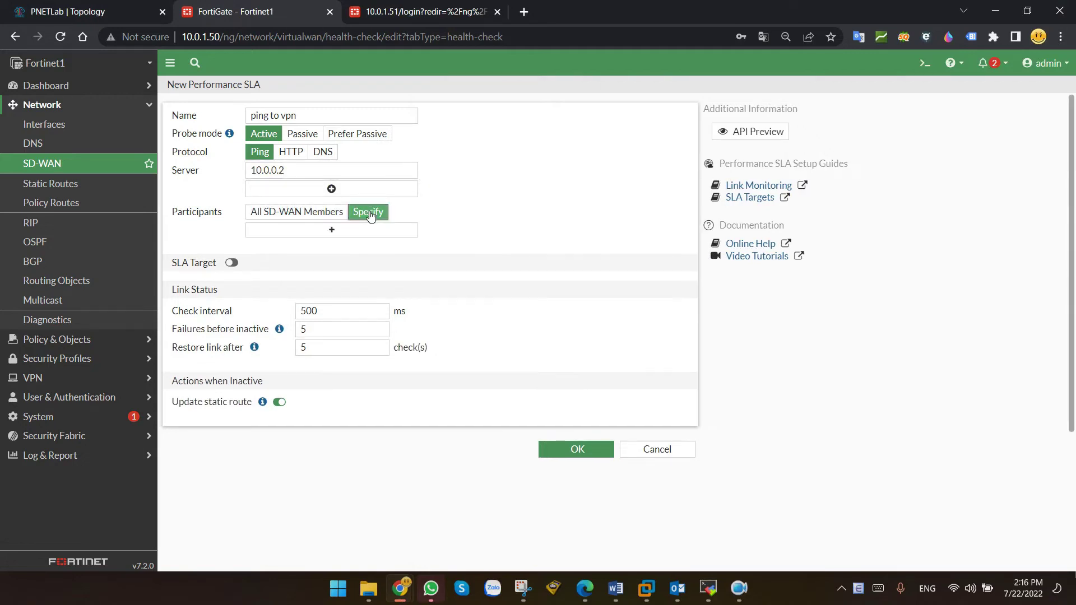
{"action": "left_click", "coordinate": [347, 238]}
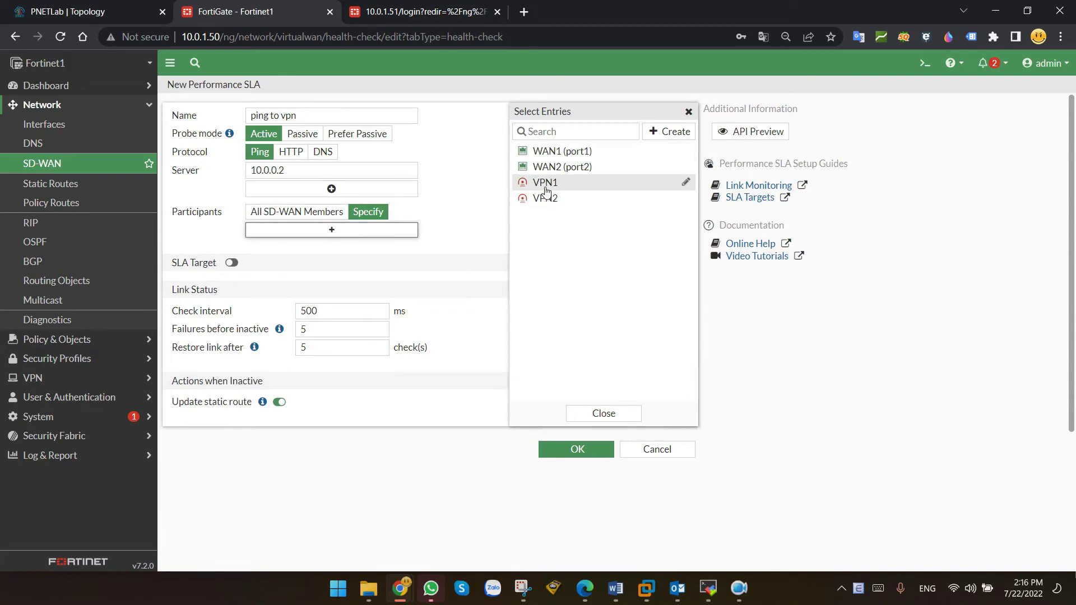
{"action": "left_click", "coordinate": [549, 183]}
{"action": "left_click", "coordinate": [556, 200]}
{"action": "left_click", "coordinate": [465, 253]}
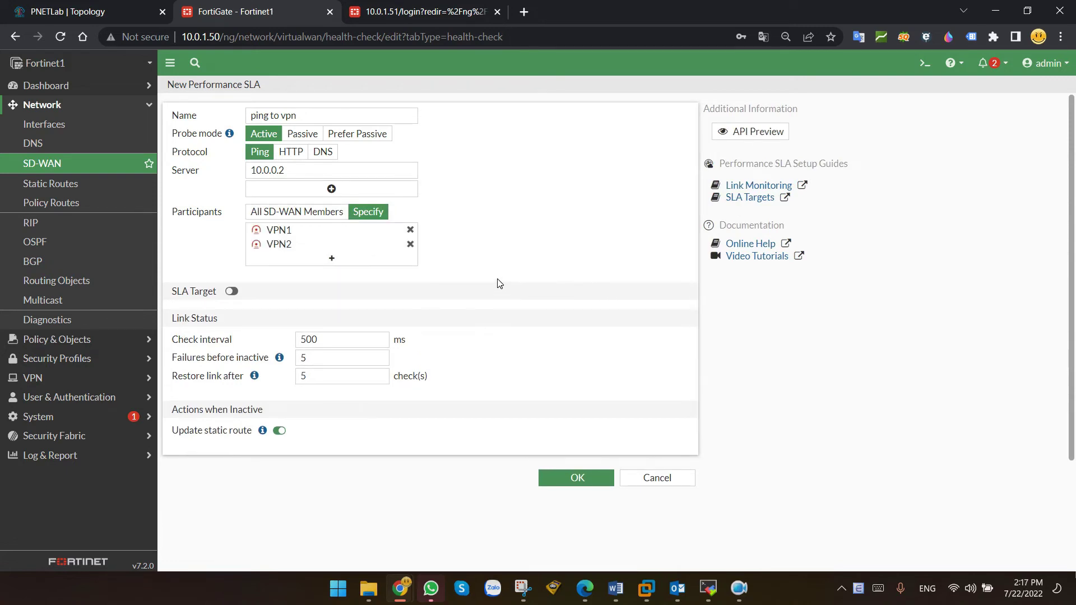
- Enable SLA targets with latency 10 ms and packet loss 5%, and save
{"action": "left_click", "coordinate": [231, 291]}
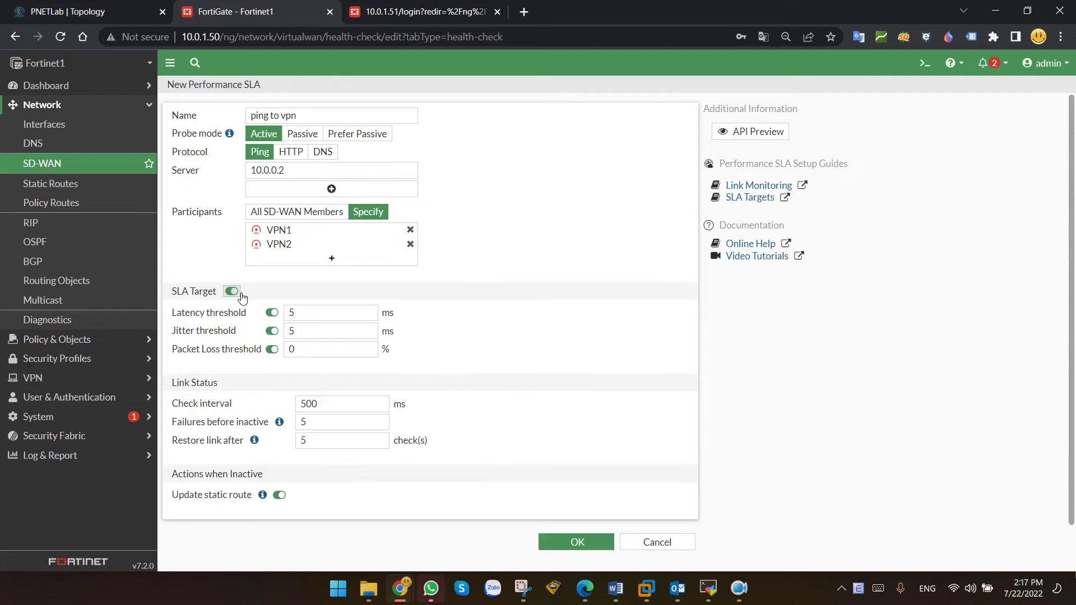
{"action": "key", "text": "Tab"}
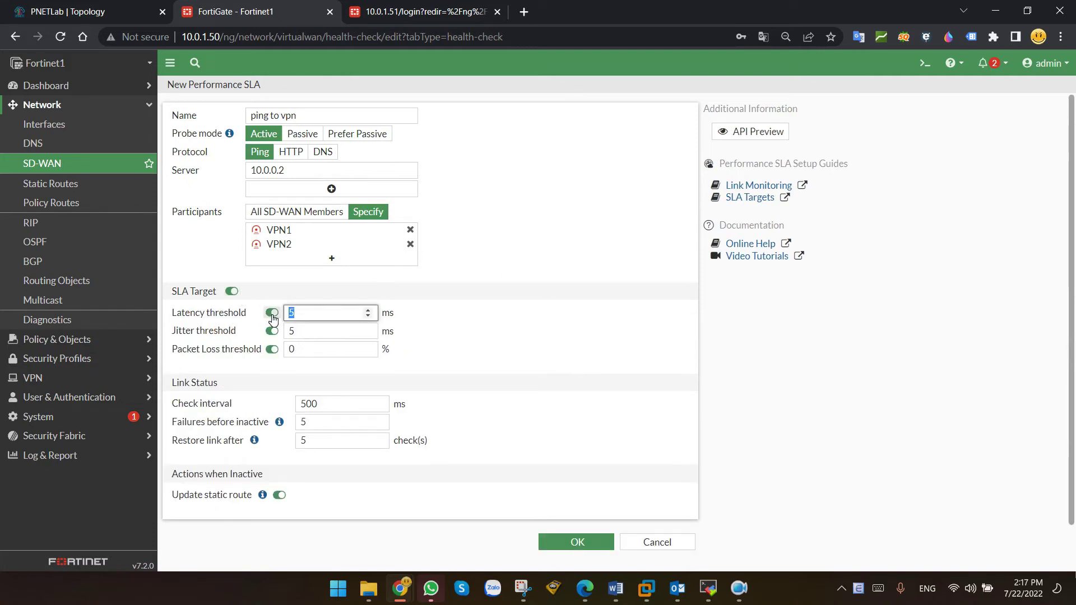
{"action": "type", "text": "10"}
{"action": "double_click", "coordinate": [307, 354]}
{"action": "type", "text": "5"}
{"action": "left_click", "coordinate": [513, 311]}
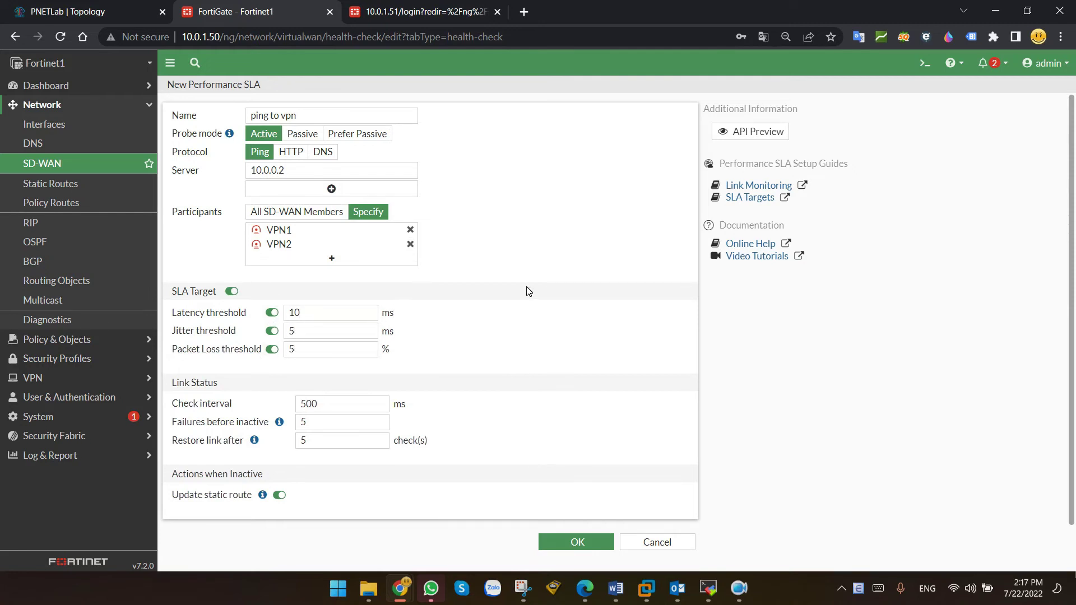
{"action": "left_click", "coordinate": [576, 542]}
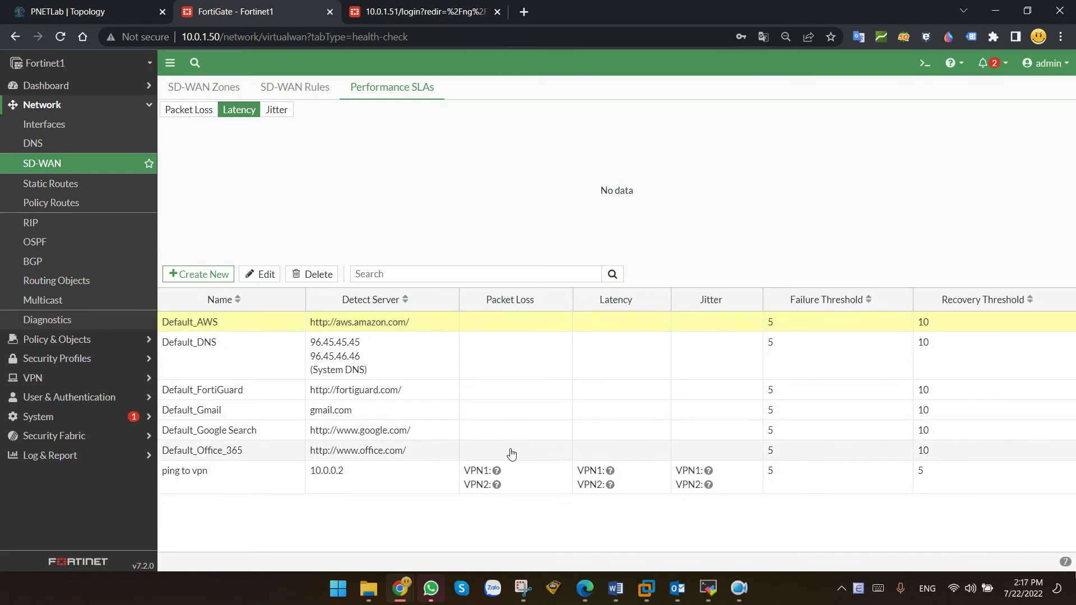
- Show the ping to vpn latency chart for VPN1 and VPN2, then open the CLI Console
{"action": "left_click", "coordinate": [445, 481]}
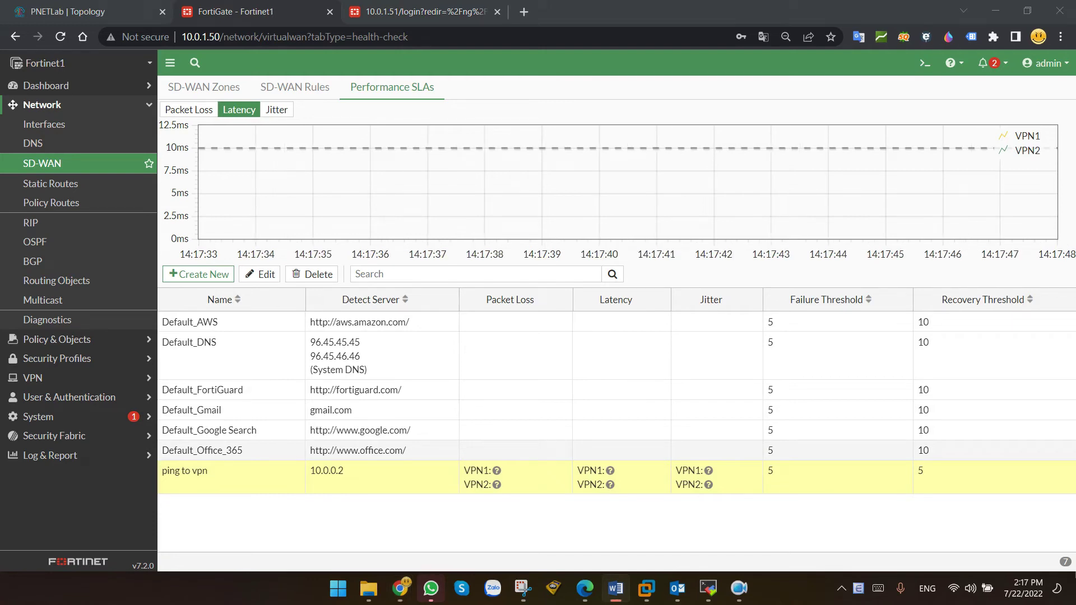
{"action": "left_click", "coordinate": [923, 62]}
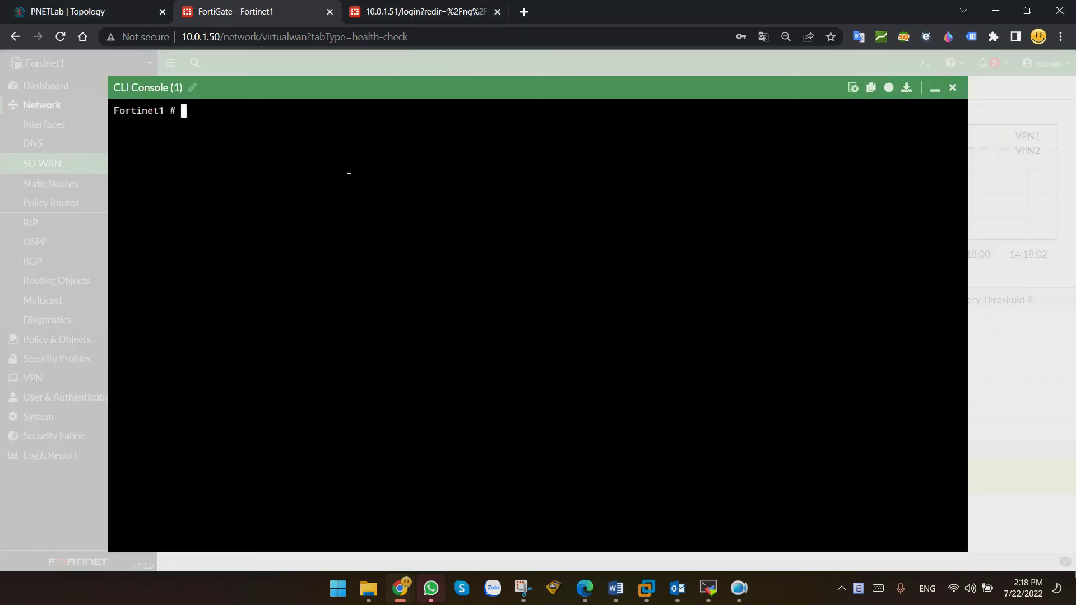
- Enter config system sdwan members and list the current member settings
{"action": "type", "text": "conf sys"}
{"action": "key", "text": "Tab"}
{"action": "type", "text": "sd"}
{"action": "key", "text": "Tab"}
{"action": "key", "text": "ctrl+w"}
{"action": "key", "text": "BackSpace"}
{"action": "type", "text": "sdwan"}
{"action": "key", "text": "Return"}
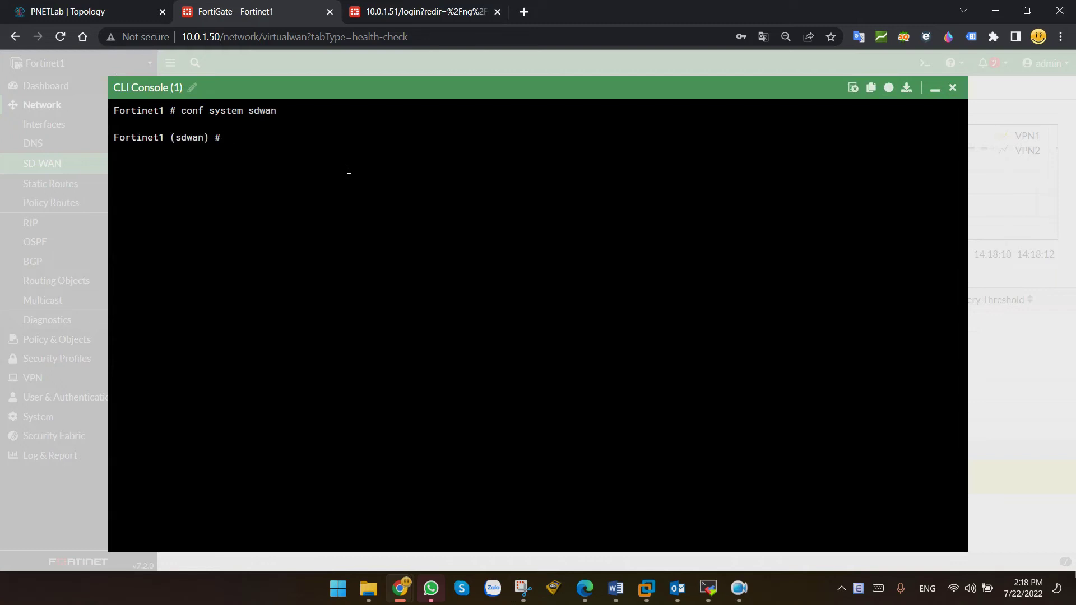
{"action": "type", "text": "config members"}
{"action": "key", "text": "Return"}
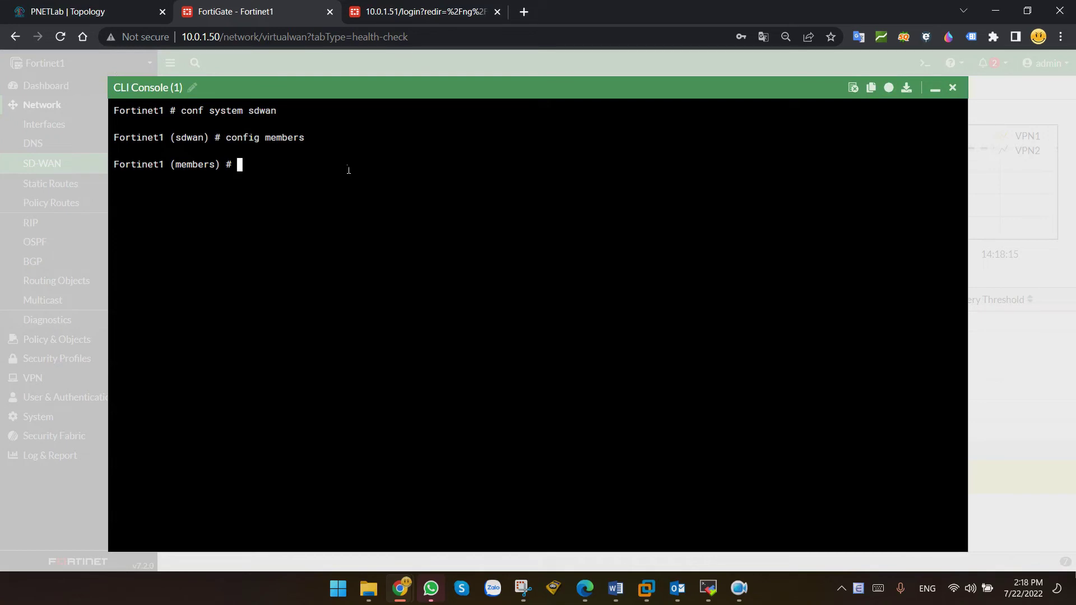
{"action": "type", "text": "show"}
{"action": "key", "text": "Return"}
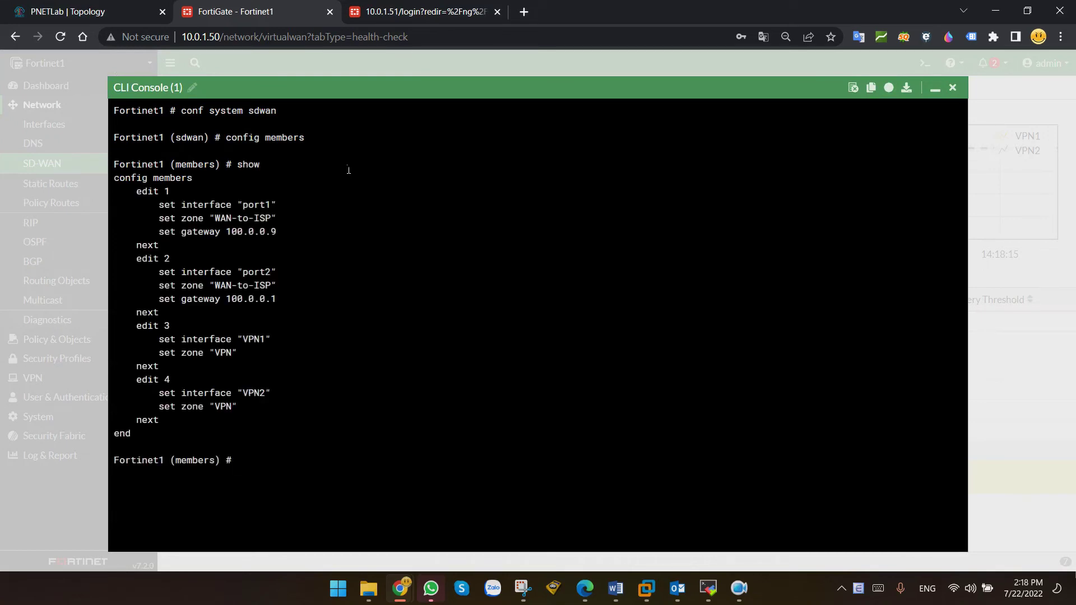
{"action": "left_click_drag", "start_coordinate": [136, 326], "coordinate": [183, 325]}
{"action": "left_click_drag", "start_coordinate": [142, 379], "coordinate": [165, 380]}
- Set source 192.168.0.1 on SD-WAN members 3 (VPN1) and 4 (VPN2)
{"action": "type", "text": "edit 3"}
{"action": "key", "text": "Return"}
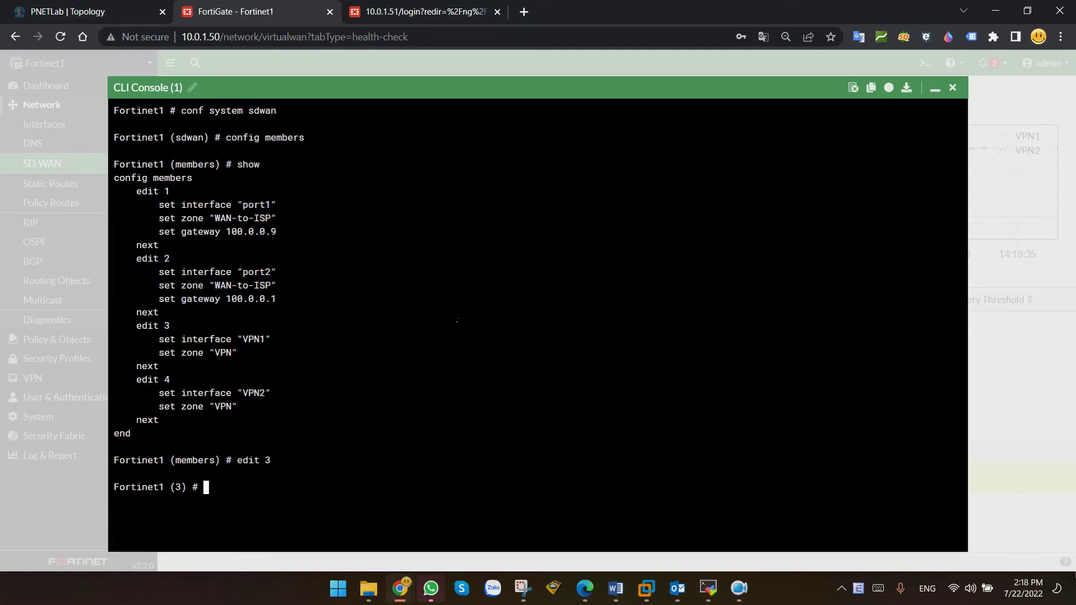
{"action": "type", "text": "set source 192.168.0.1"}
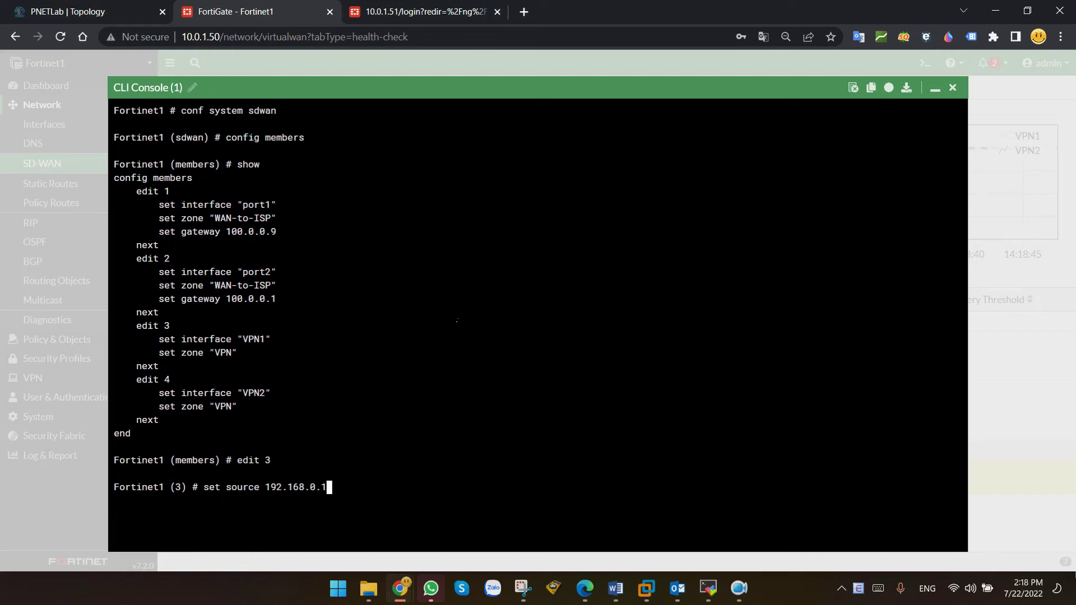
{"action": "key", "text": "Return"}
{"action": "type", "text": "next"}
{"action": "key", "text": "Return"}
{"action": "type", "text": "edit 4"}
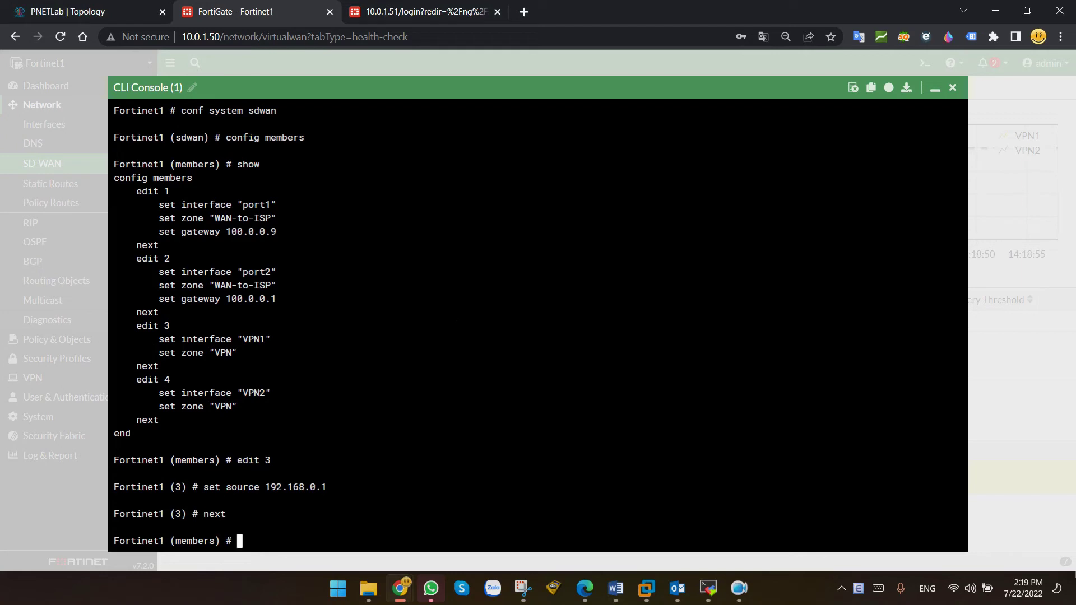
{"action": "key", "text": "Return"}
{"action": "type", "text": "s"}
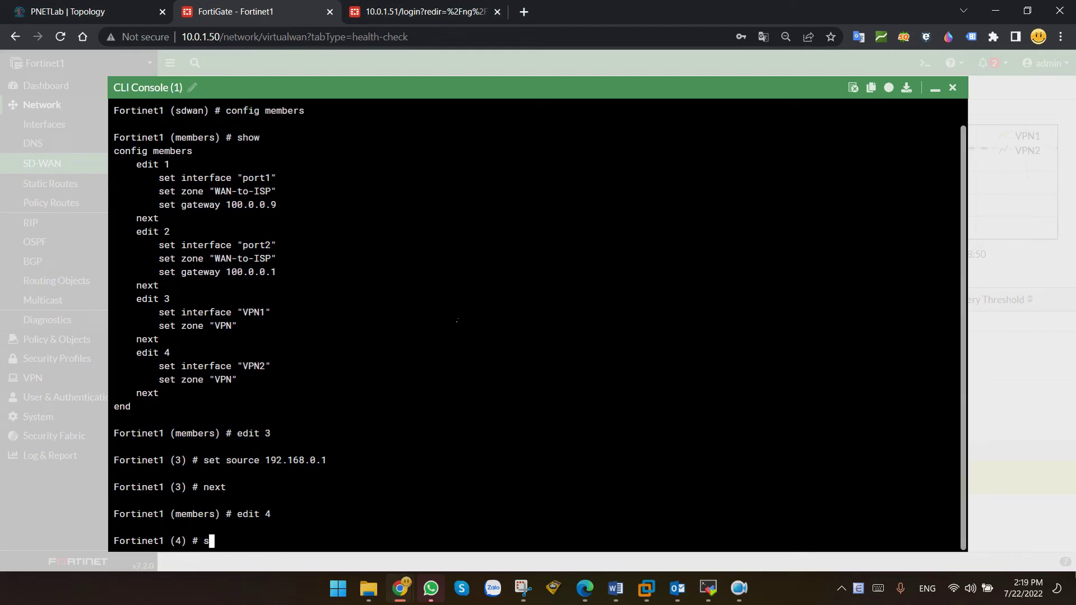
{"action": "type", "text": "et source 192.168"}
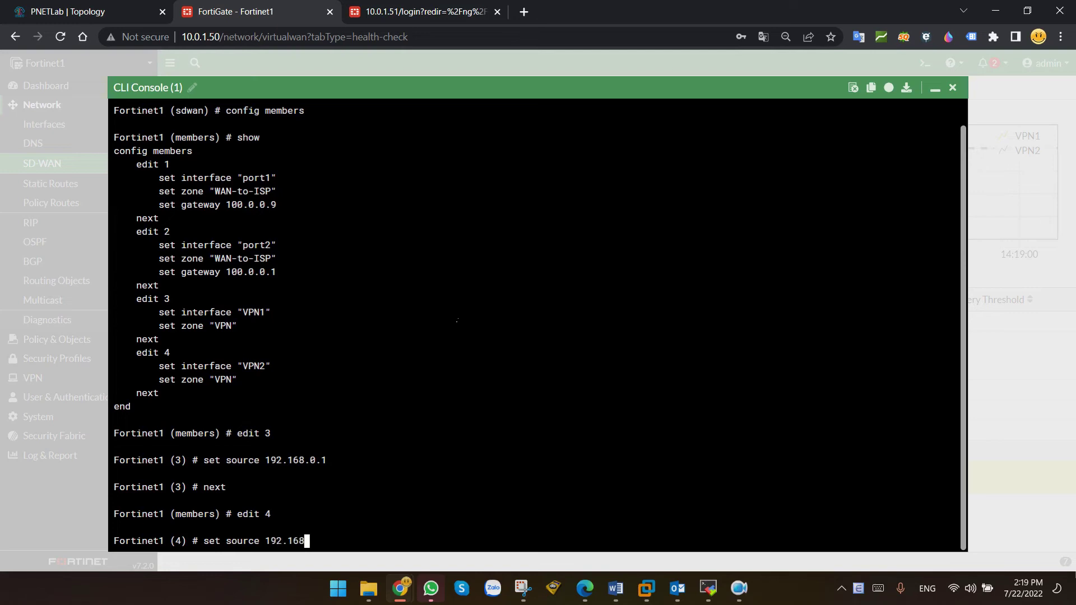
{"action": "type", "text": ".0.1"}
{"action": "key", "text": "Return"}
{"action": "key", "text": "Return"}
{"action": "key", "text": "Return"}
{"action": "key", "text": "Return"}
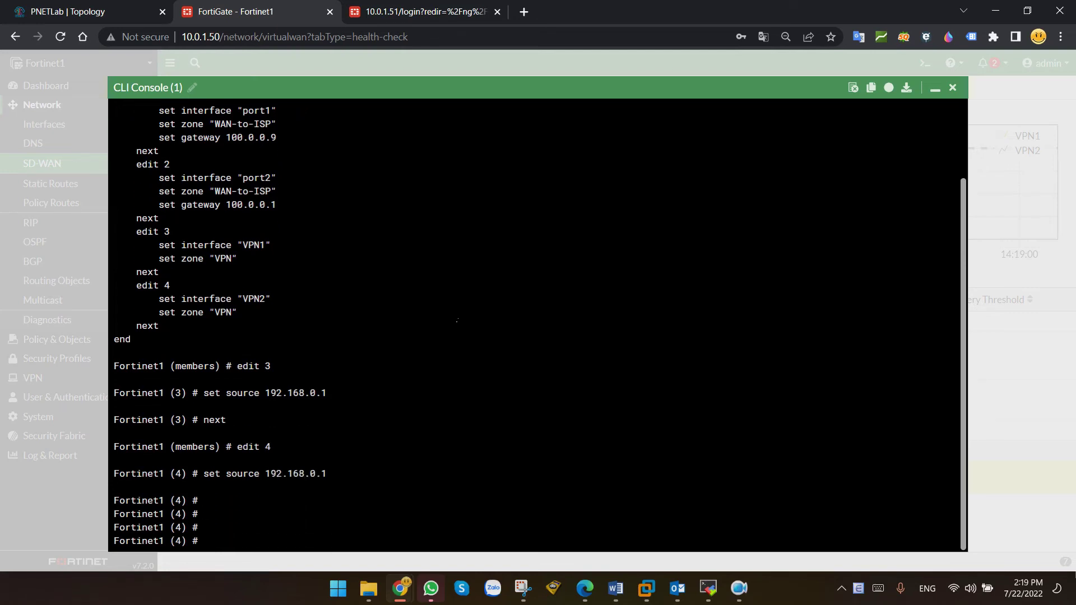
{"action": "type", "text": "next"}
{"action": "key", "text": "Return"}
- Exit the members and SD-WAN configuration levels with two end commands
{"action": "type", "text": "end"}
{"action": "key", "text": "Return"}
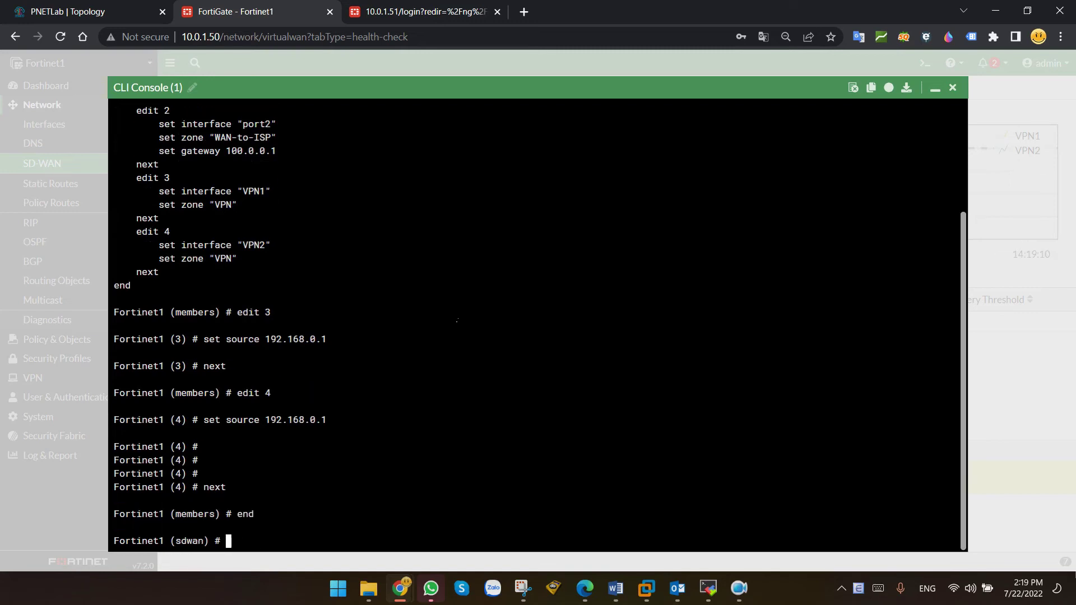
{"action": "key", "text": "Return"}
{"action": "type", "text": "end"}
{"action": "key", "text": "Return"}
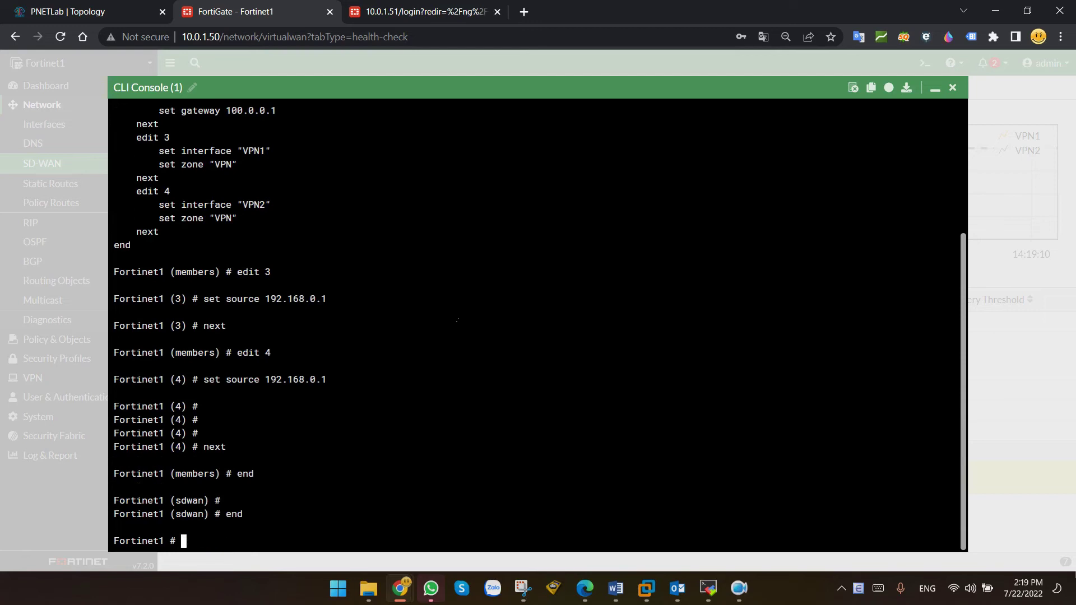
{"action": "key", "text": "Return"}
{"action": "key", "text": "Return"}
{"action": "type", "text": "show sys "}
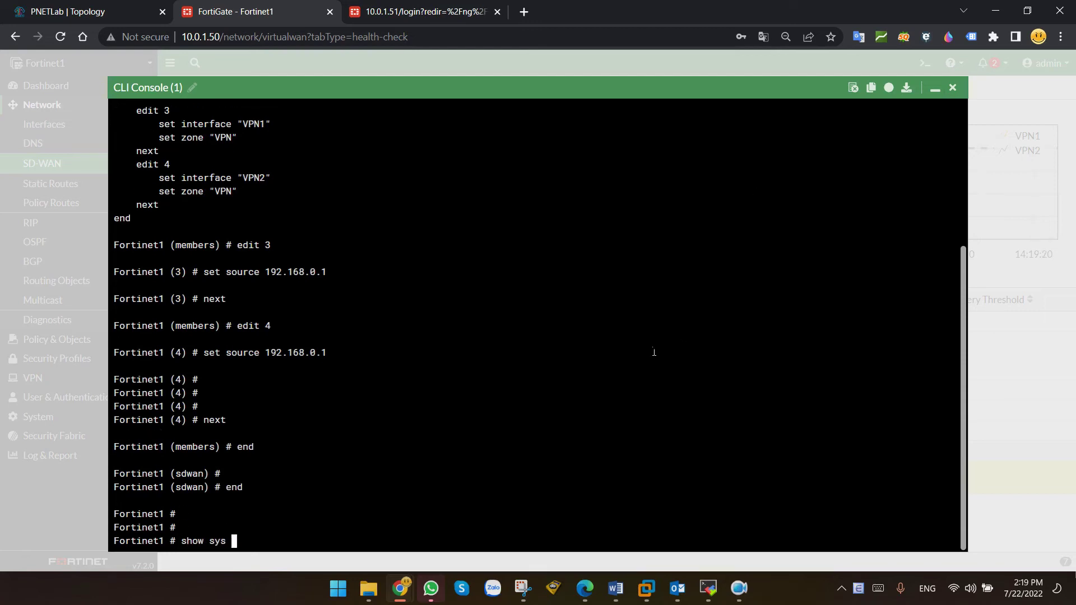
{"action": "type", "text": "sdwan"}
- Run show sys sdwan, confirm source 192.168.0.1 on members 3 and 4, and close the console
{"action": "key", "text": "Return"}
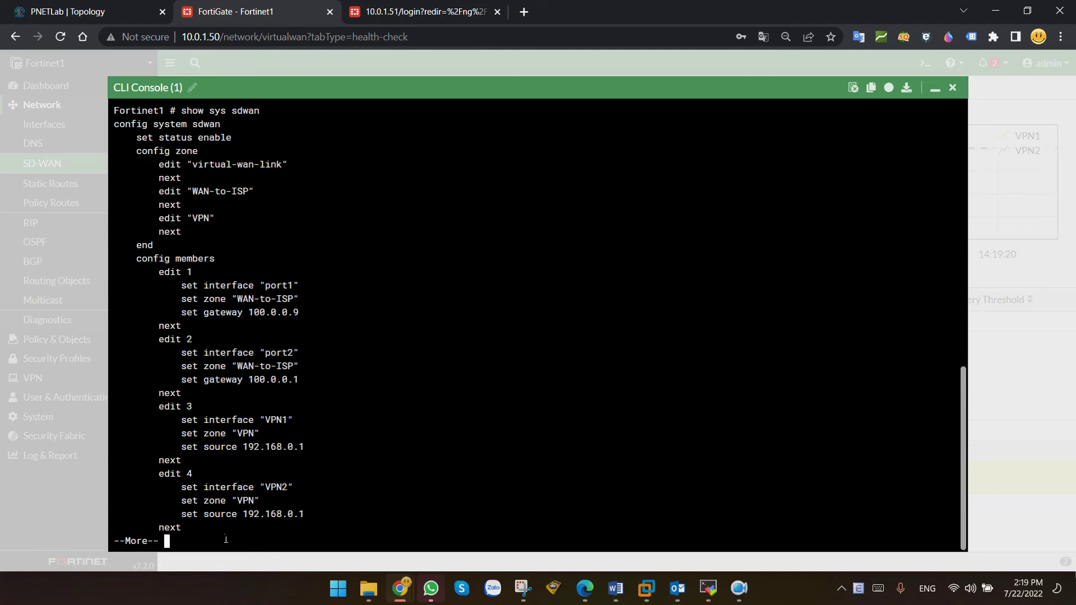
{"action": "left_click_drag", "start_coordinate": [182, 515], "coordinate": [306, 515]}
{"action": "left_click_drag", "start_coordinate": [186, 448], "coordinate": [305, 451]}
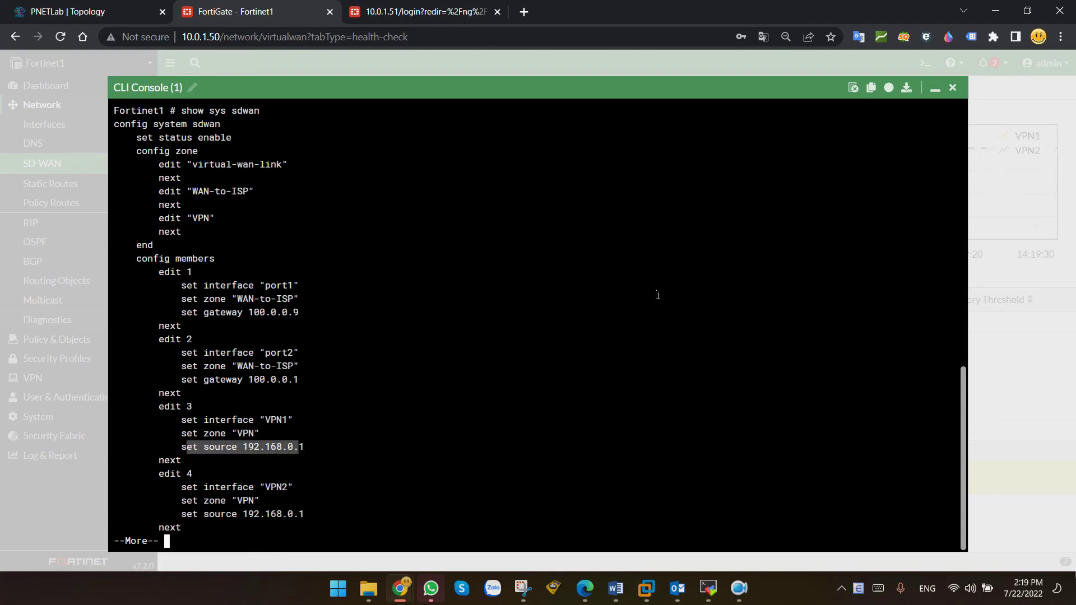
{"action": "left_click", "coordinate": [952, 88]}
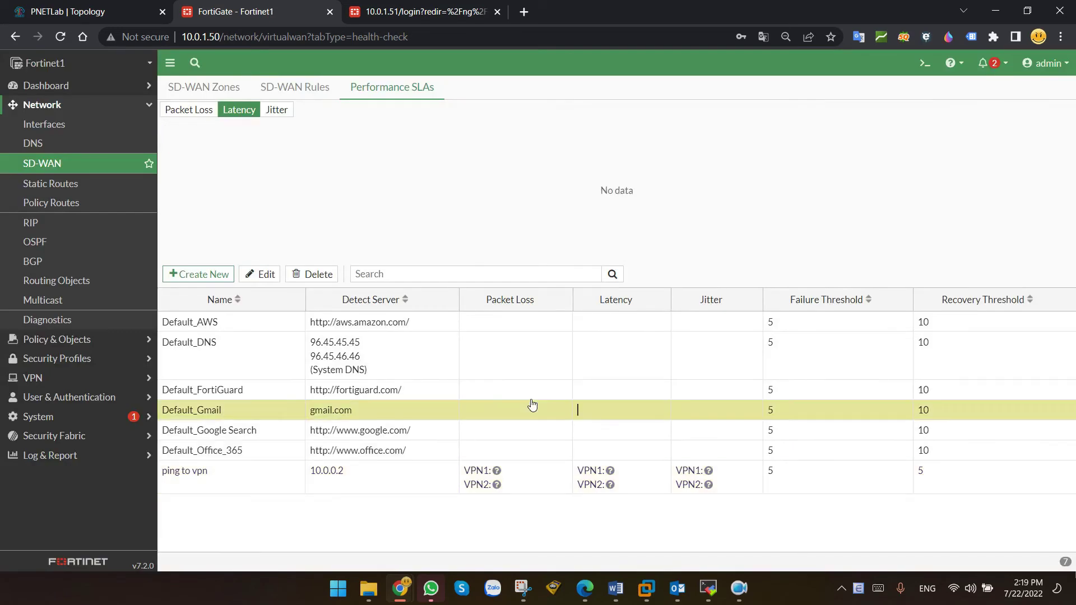
- Start a new SD-WAN rule and name it VPN-SDWAN
{"action": "left_click", "coordinate": [303, 88]}
{"action": "left_click", "coordinate": [188, 112]}
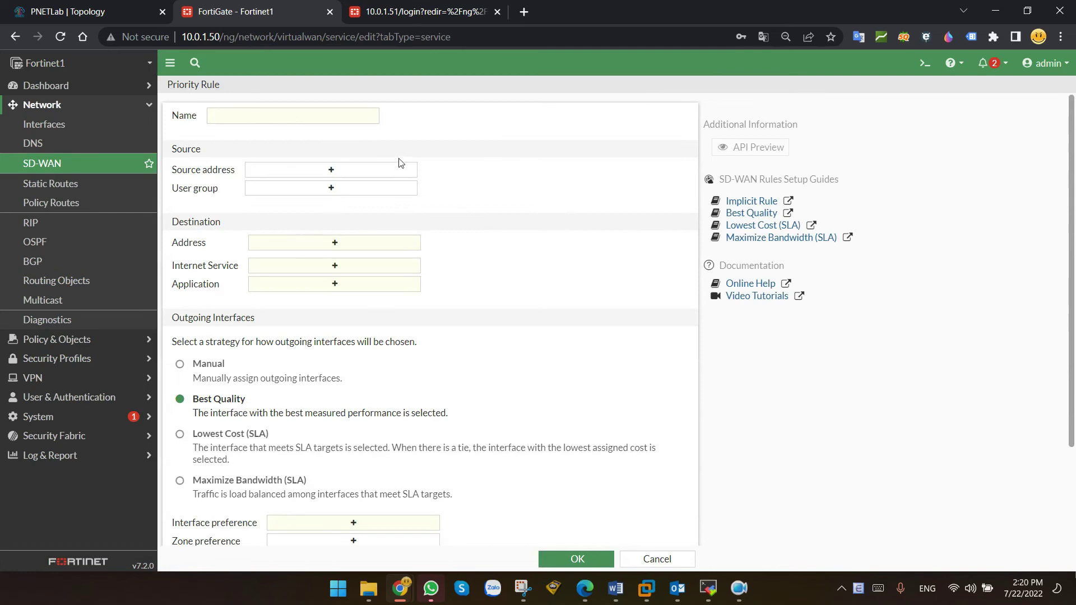
{"action": "left_click", "coordinate": [275, 116]}
{"action": "type", "text": "VPN-SDWAN"}
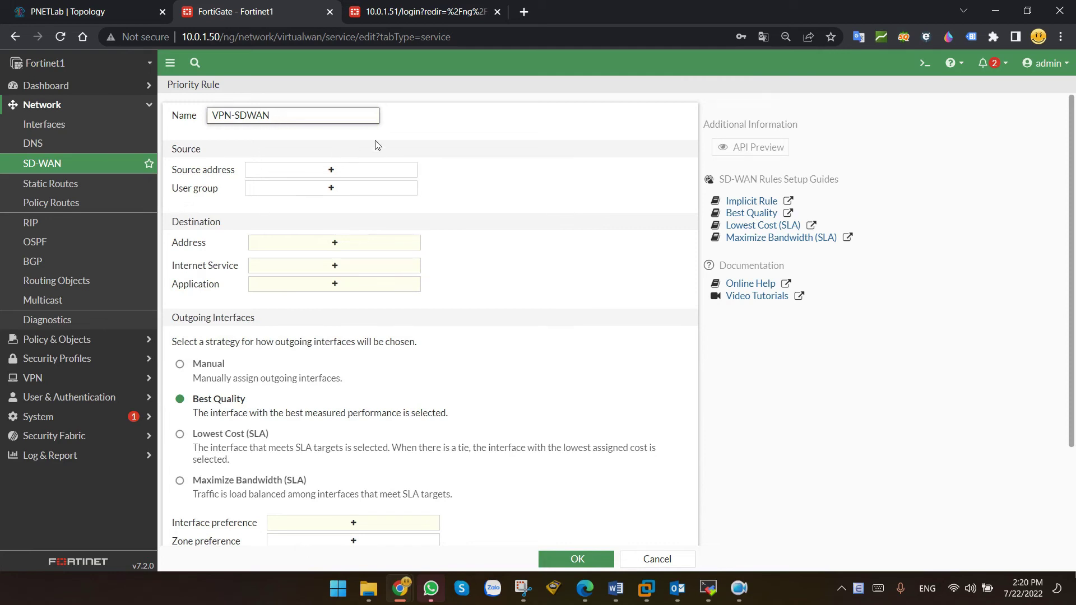
- Set the rule's source to VPN-Local-Subnet and destination to VPN-Remote-Subnet
{"action": "left_click", "coordinate": [315, 170]}
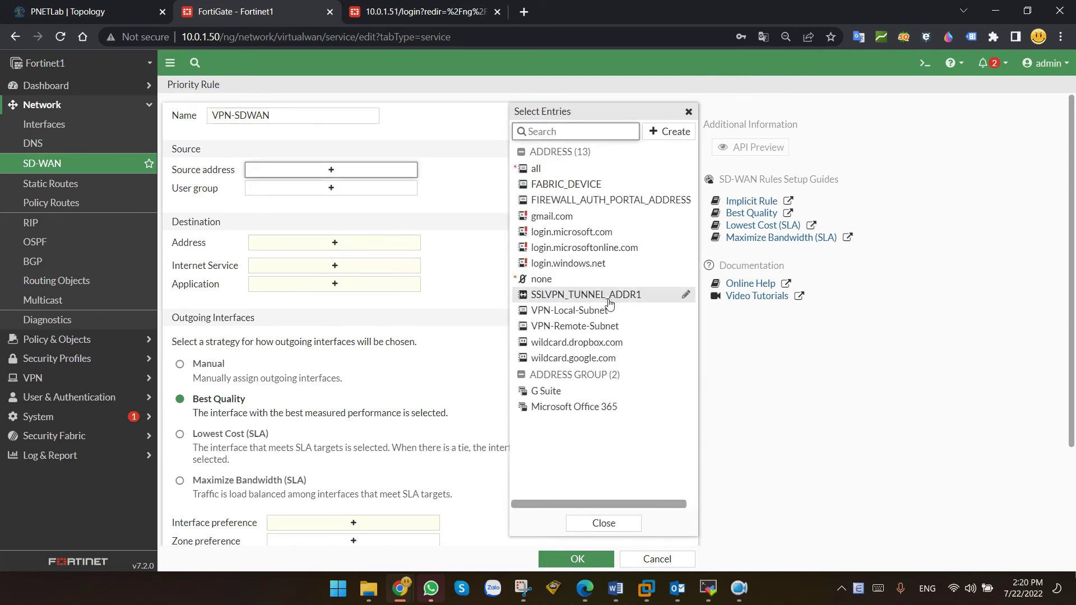
{"action": "left_click", "coordinate": [569, 310]}
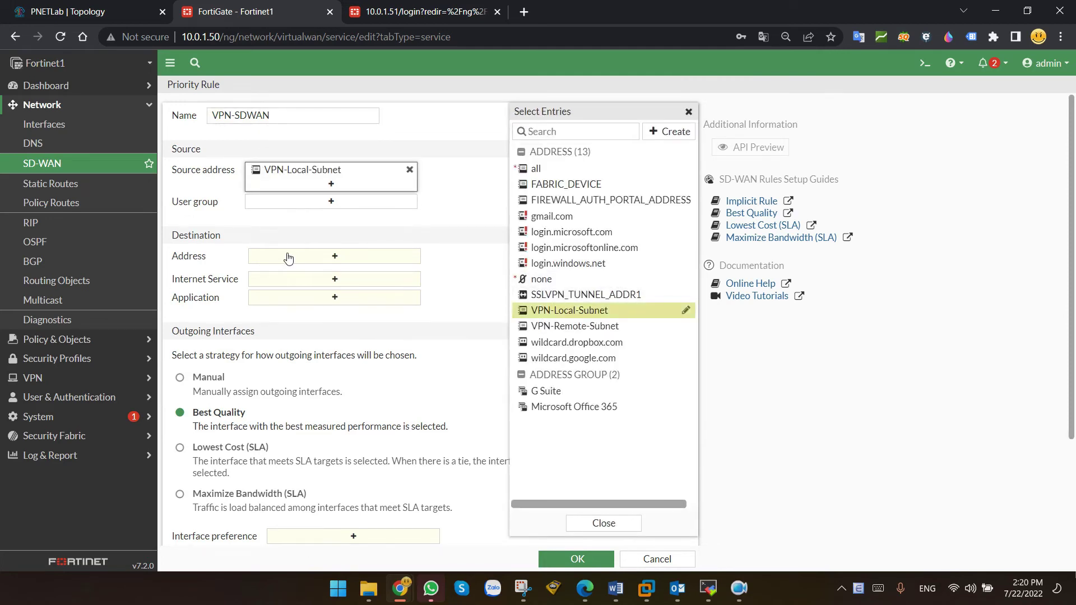
{"action": "left_click", "coordinate": [288, 258]}
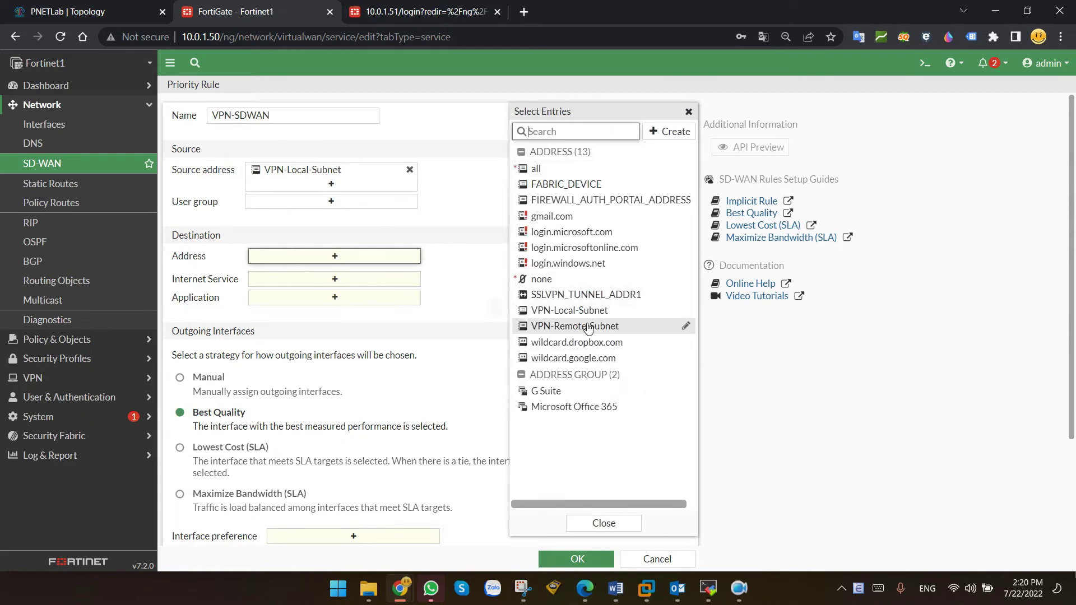
{"action": "left_click", "coordinate": [588, 327]}
{"action": "left_click", "coordinate": [481, 218]}
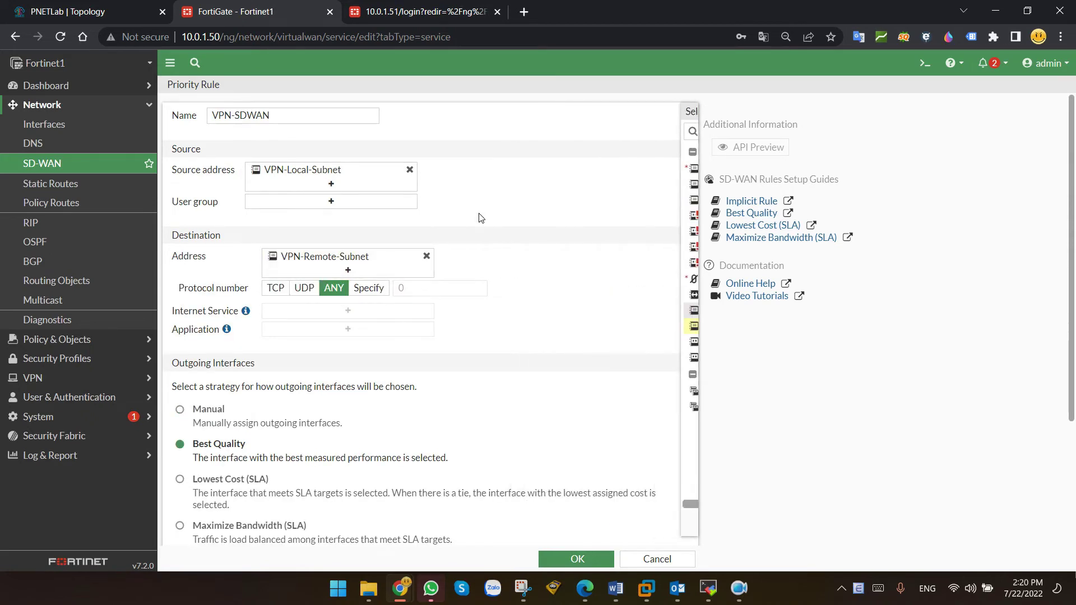
{"action": "scroll", "coordinate": [500, 302], "scroll_direction": "down", "scroll_amount": 3}
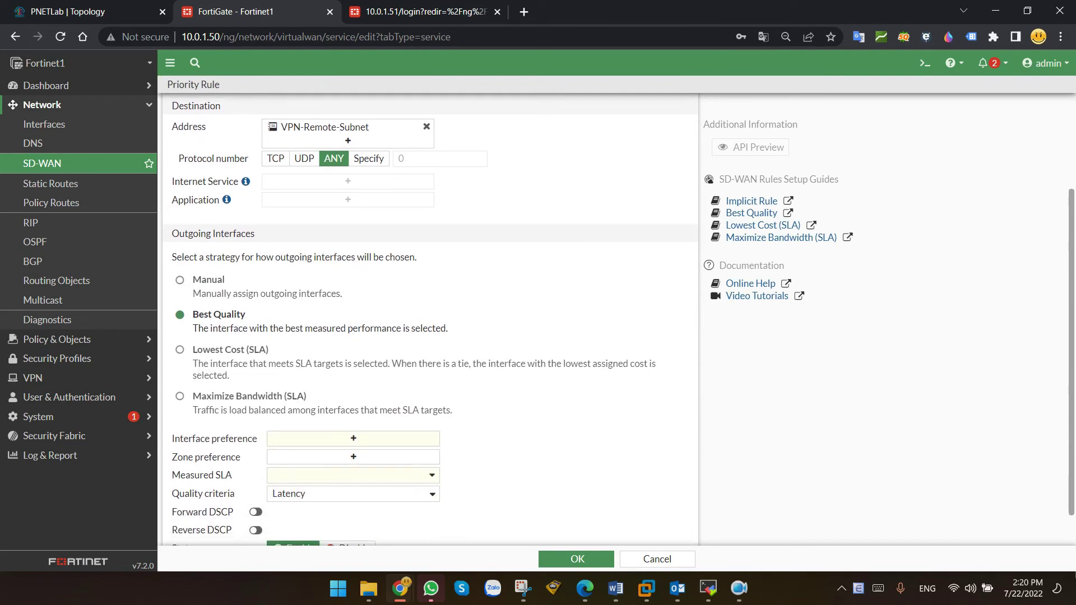
- Switch the rule to Lowest Cost (SLA) with VPN1 and VPN2 as preferred interfaces
{"action": "scroll", "coordinate": [598, 319], "scroll_direction": "down", "scroll_amount": 1}
{"action": "left_click", "coordinate": [207, 322]}
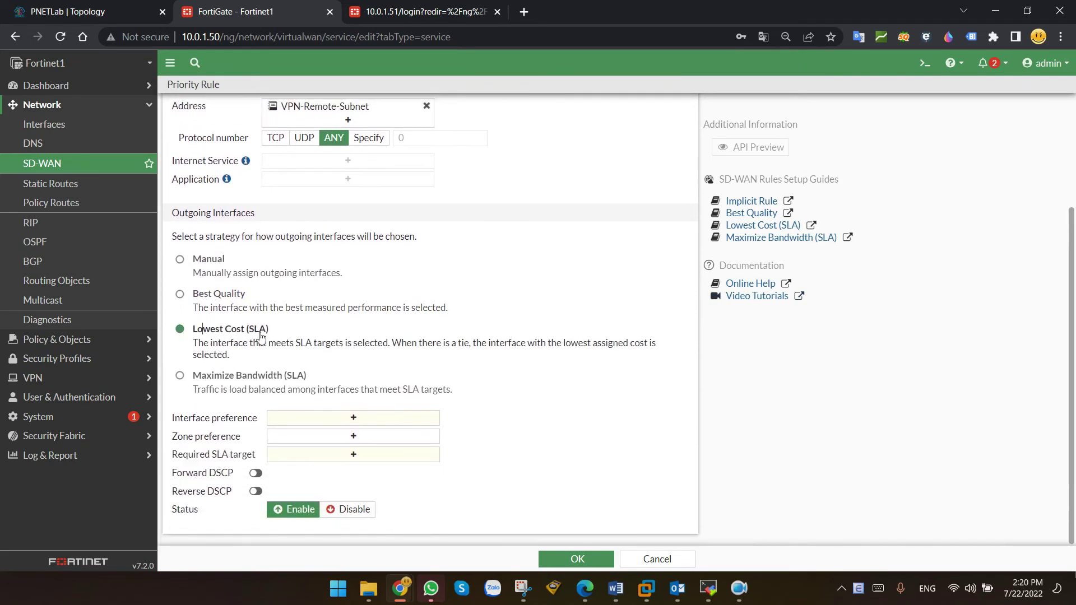
{"action": "left_click_drag", "start_coordinate": [272, 330], "coordinate": [192, 331]}
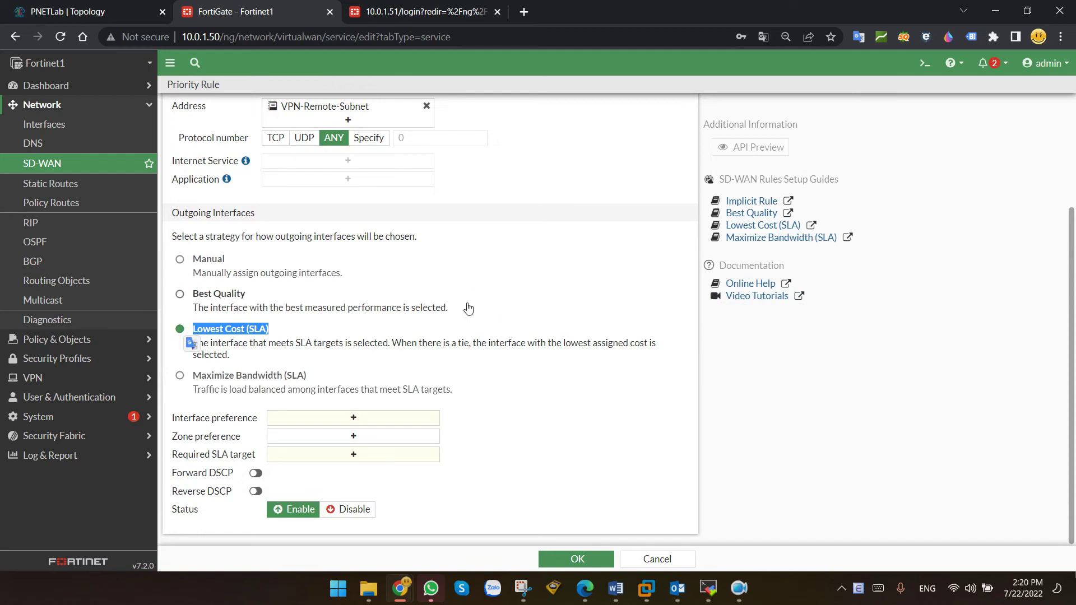
{"action": "left_click", "coordinate": [335, 424]}
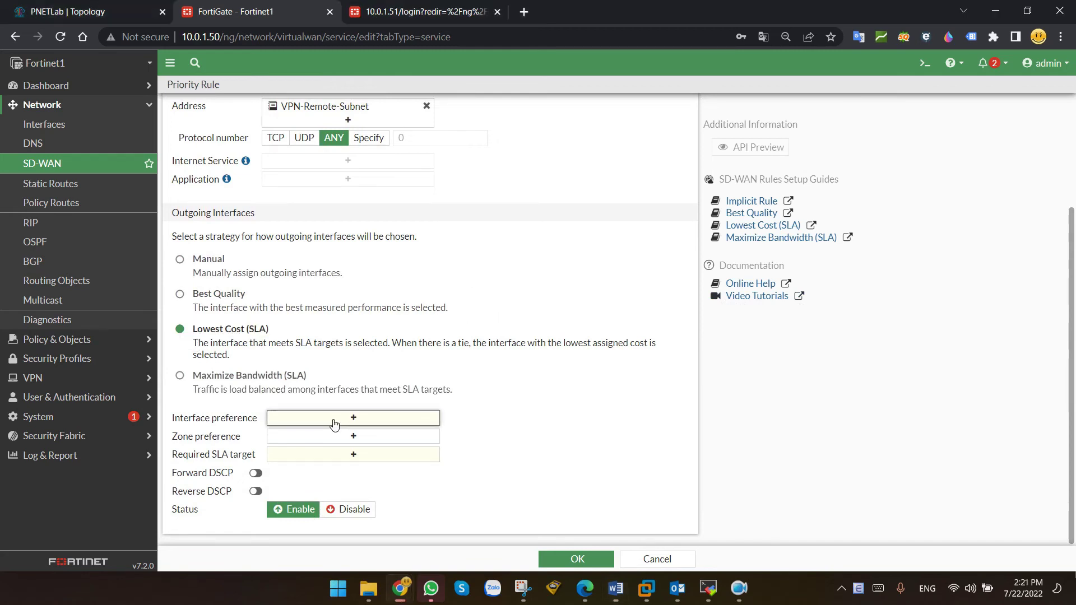
{"action": "left_click", "coordinate": [543, 182]}
{"action": "left_click", "coordinate": [543, 199]}
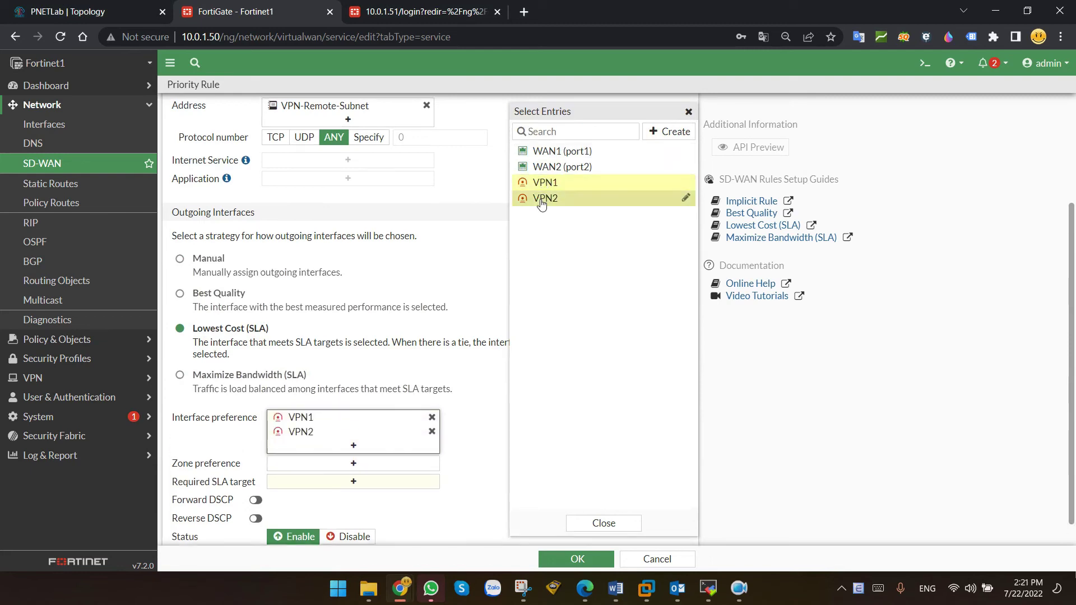
{"action": "left_click", "coordinate": [468, 402]}
- Add VPN as the preferred zone, require the 'ping to vpn' SLA target, and save the rule
{"action": "left_click", "coordinate": [353, 436]}
{"action": "left_click", "coordinate": [542, 181]}
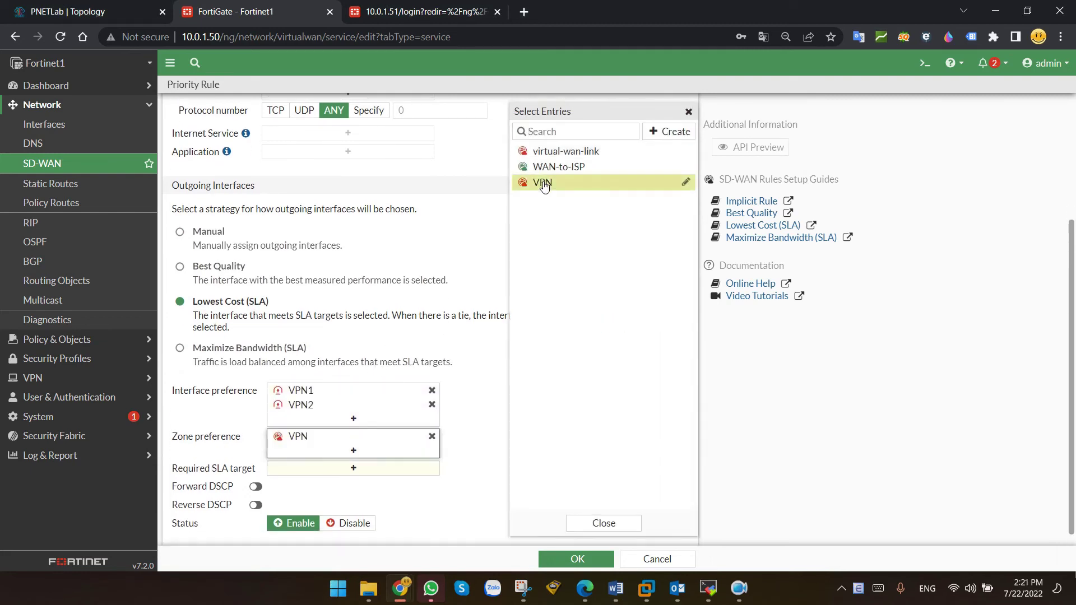
{"action": "left_click", "coordinate": [486, 332]}
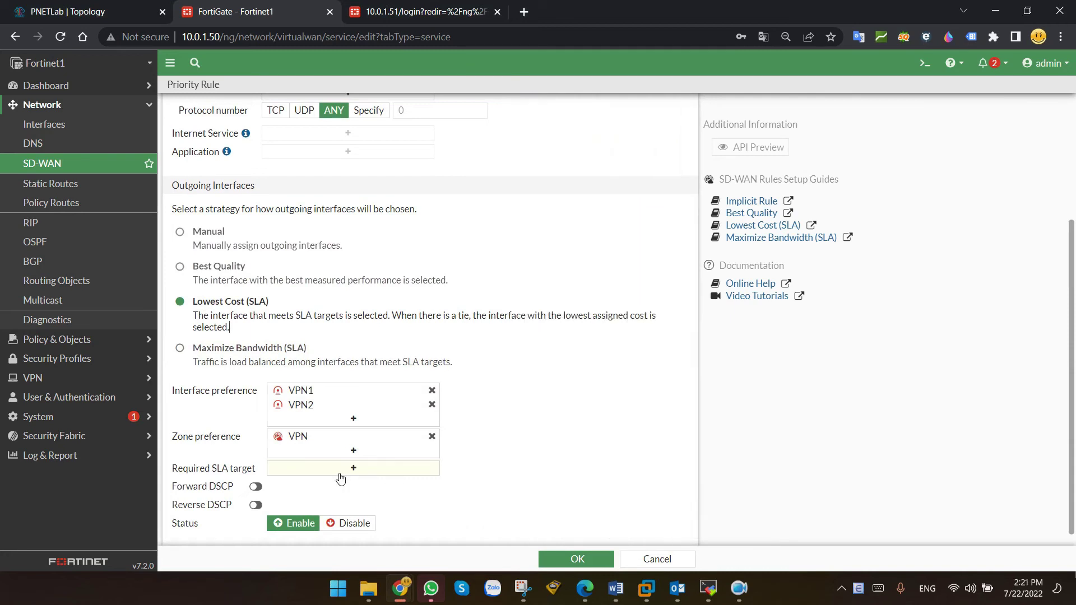
{"action": "left_click", "coordinate": [339, 473]}
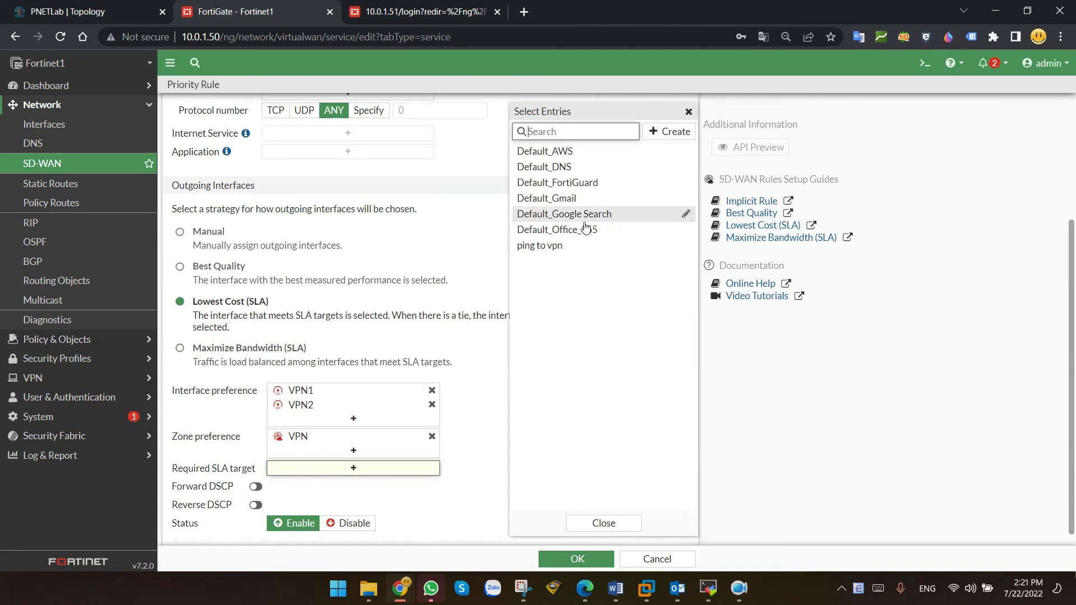
{"action": "mouse_move", "coordinate": [557, 252]}
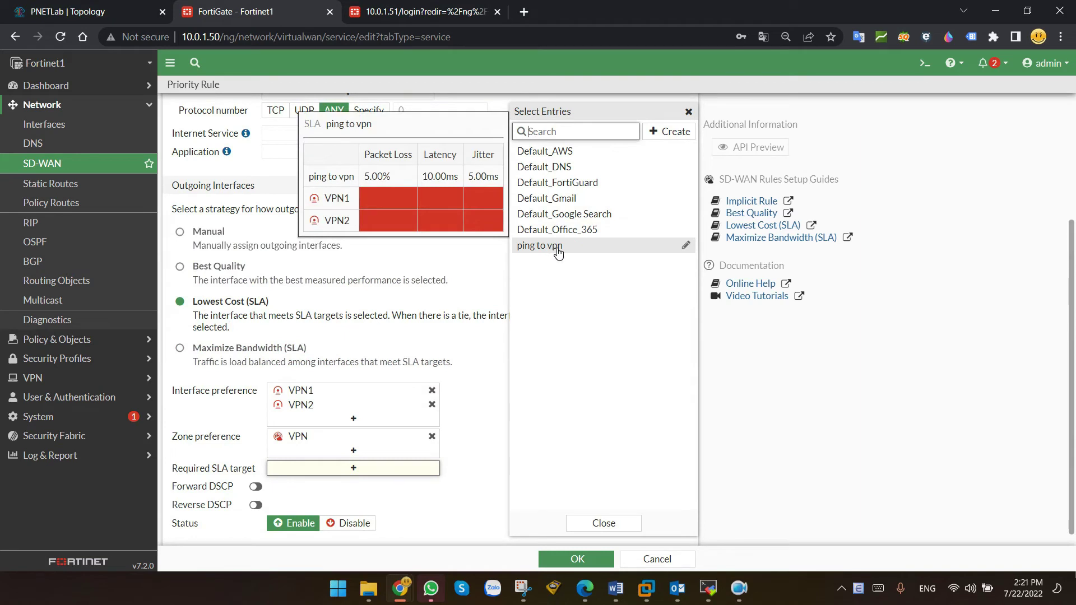
{"action": "left_click", "coordinate": [558, 248]}
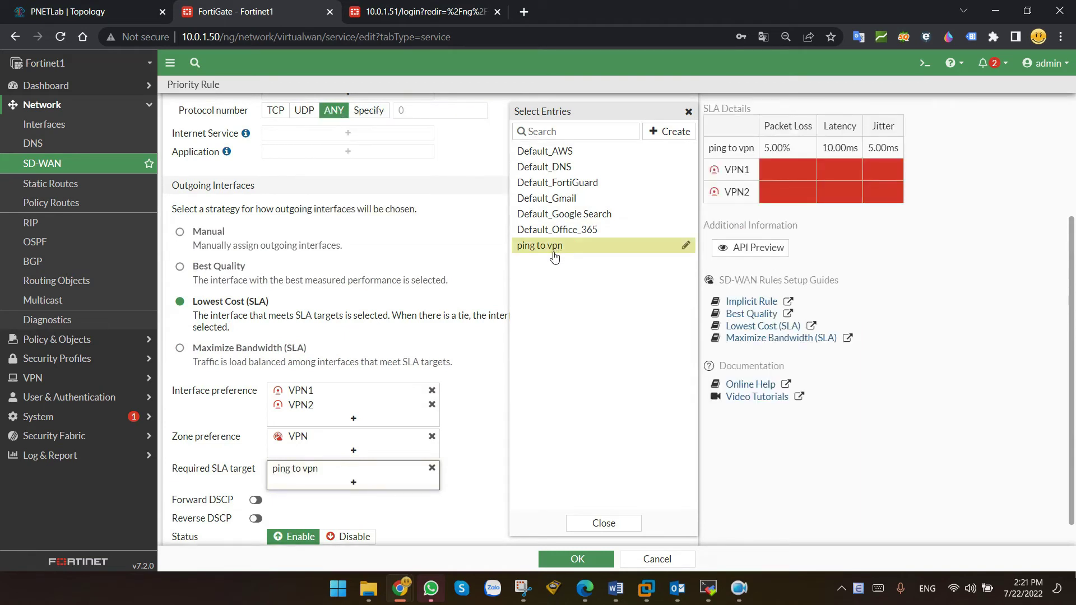
{"action": "left_click", "coordinate": [478, 410]}
{"action": "scroll", "coordinate": [477, 410], "scroll_direction": "down", "scroll_amount": 1}
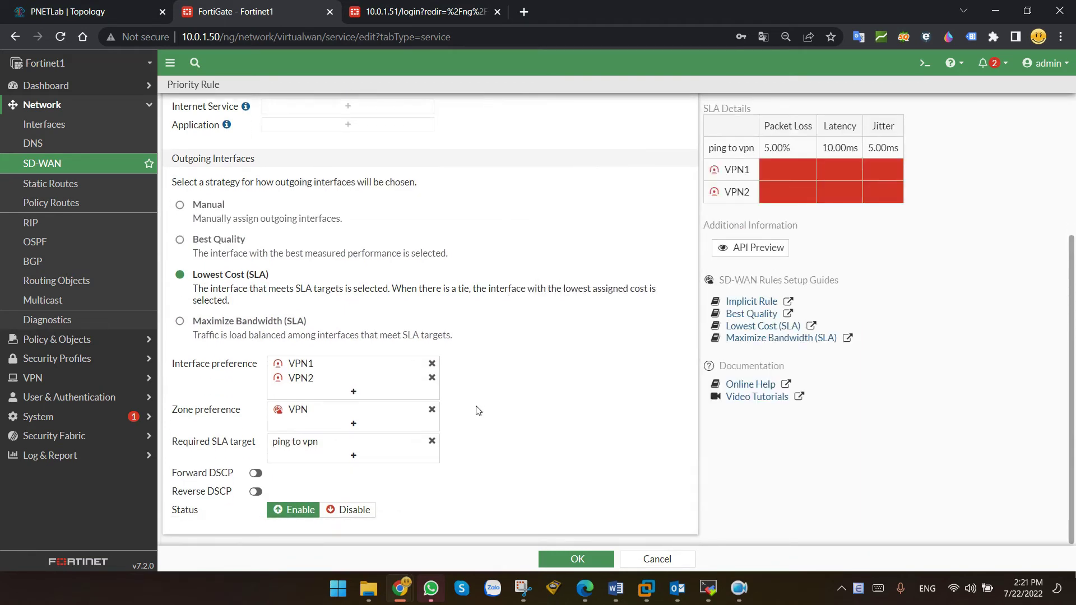
{"action": "left_click", "coordinate": [568, 558]}
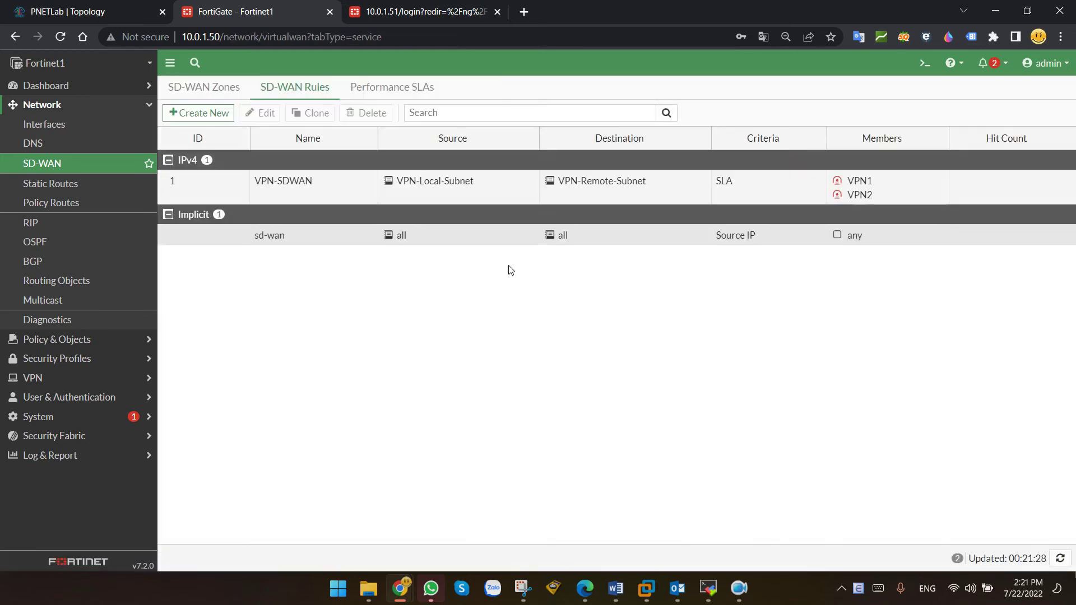
- Select the VPN-SDWAN rule, then go to Fortinet1's Static Routes list
{"action": "left_click", "coordinate": [462, 200]}
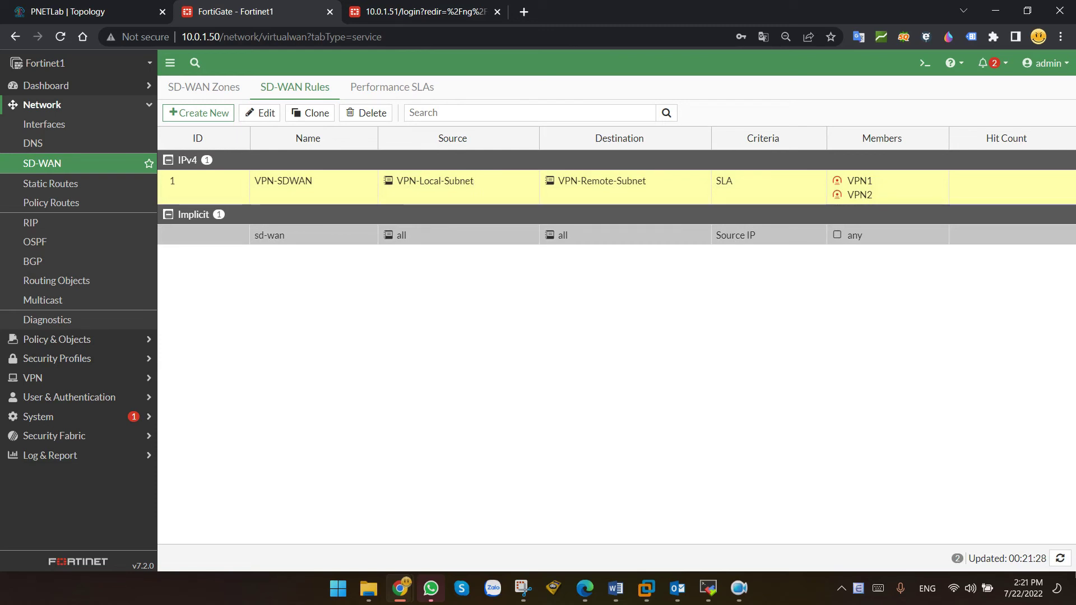
{"action": "key", "text": "alt+Tab"}
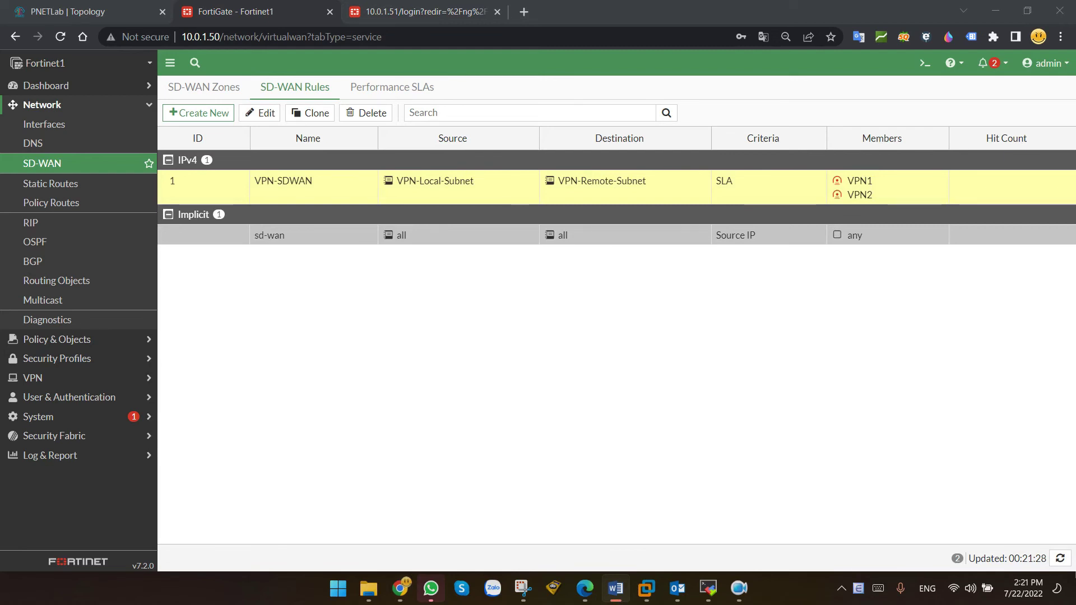
{"action": "left_click", "coordinate": [50, 183]}
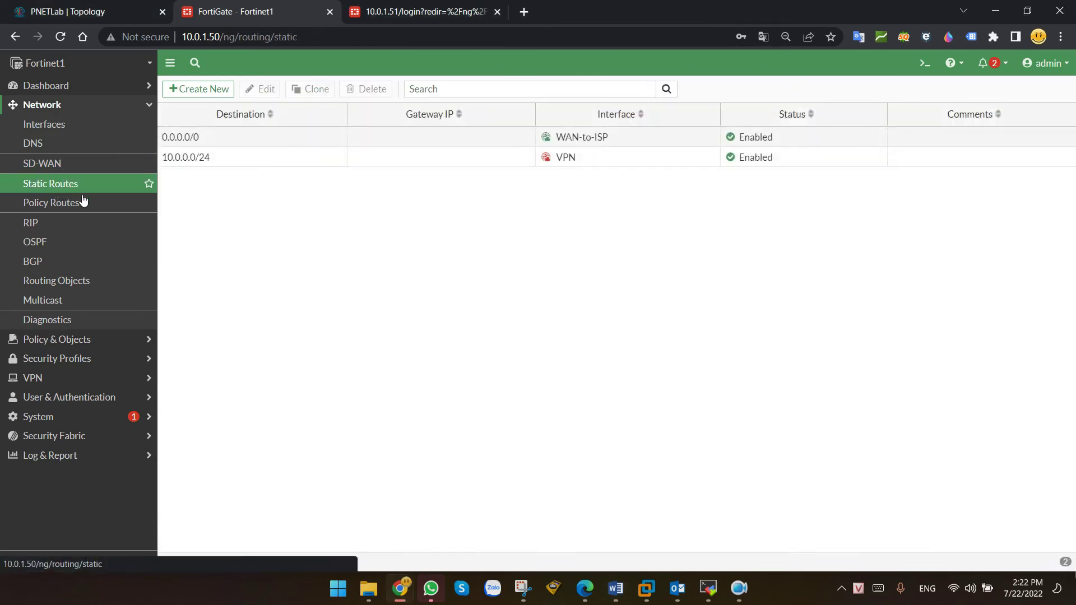
- Add a Blackhole static route to 10.0.0.0/24 with administrative distance 15
{"action": "left_click", "coordinate": [208, 88]}
{"action": "left_click_drag", "start_coordinate": [359, 134], "coordinate": [268, 138]}
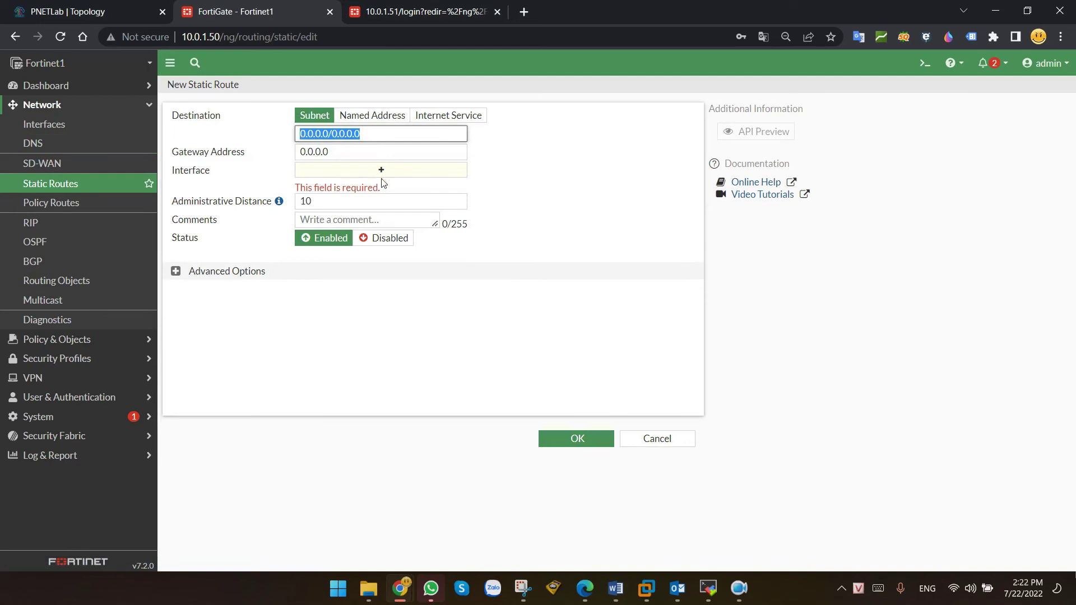
{"action": "type", "text": "10"}
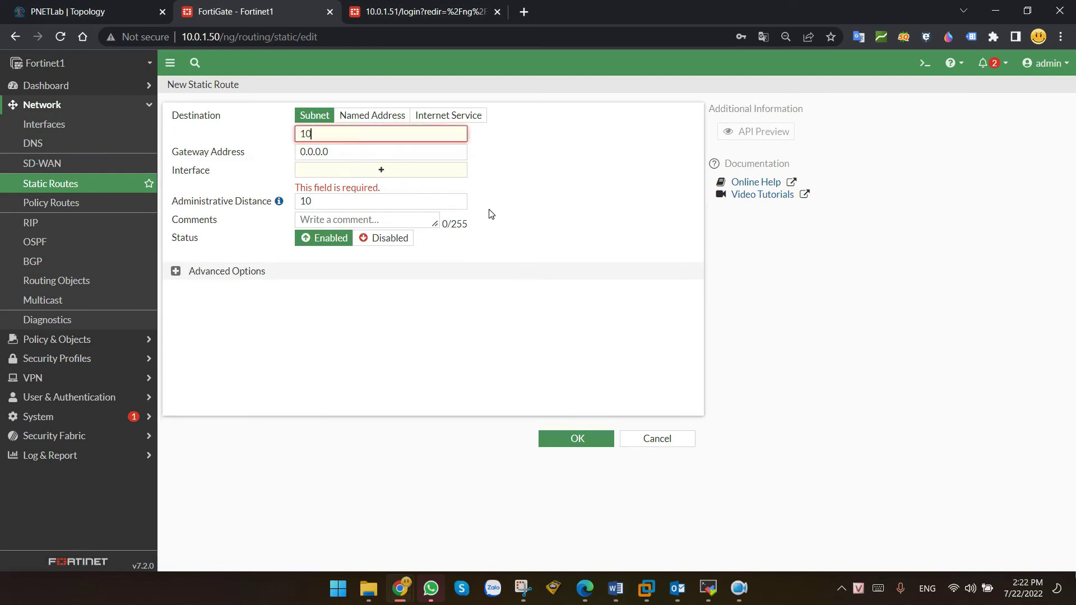
{"action": "type", "text": ".0.0.0/24"}
{"action": "left_click", "coordinate": [378, 171]}
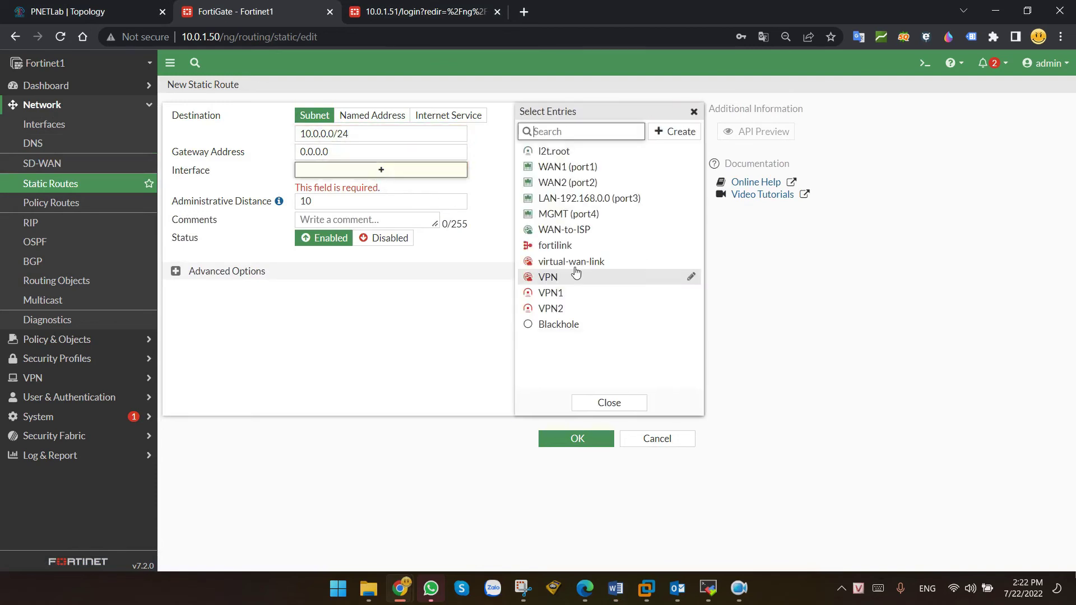
{"action": "left_click", "coordinate": [565, 325]}
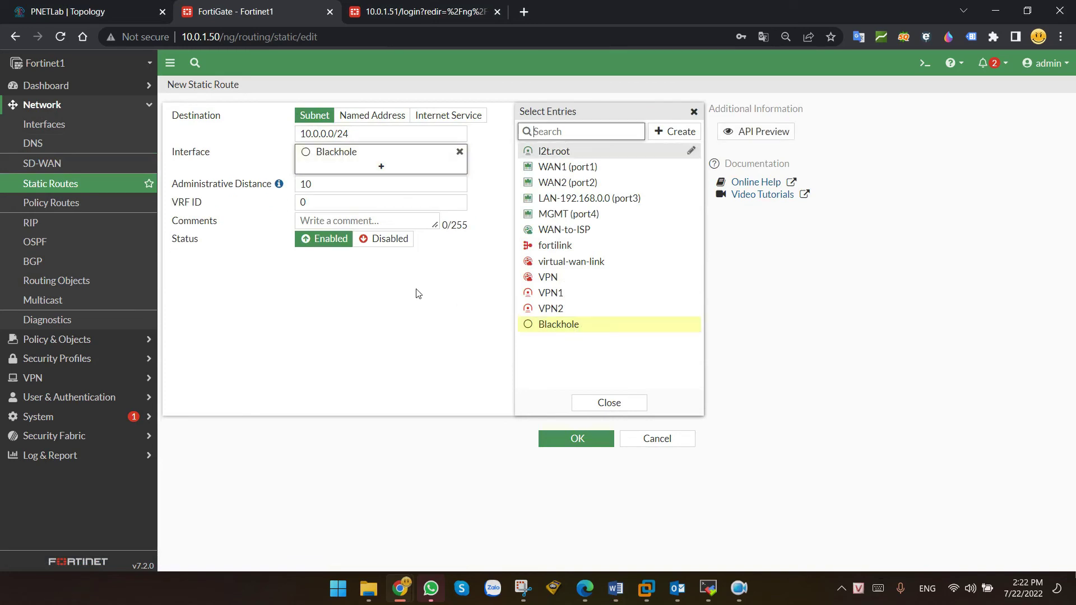
{"action": "key", "text": "Tab"}
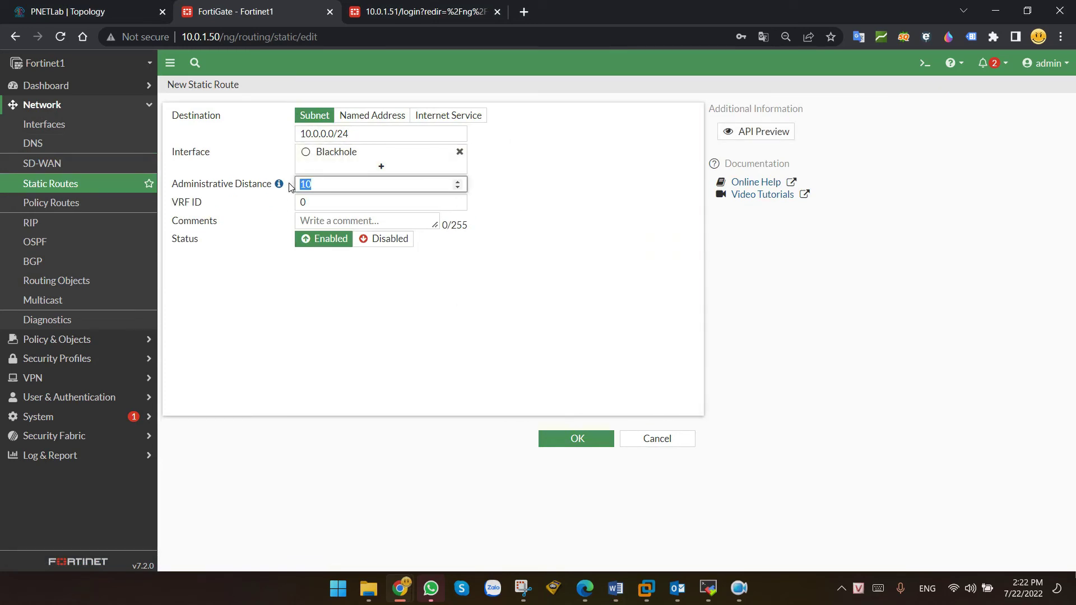
{"action": "type", "text": "1"}
{"action": "left_click", "coordinate": [588, 442]}
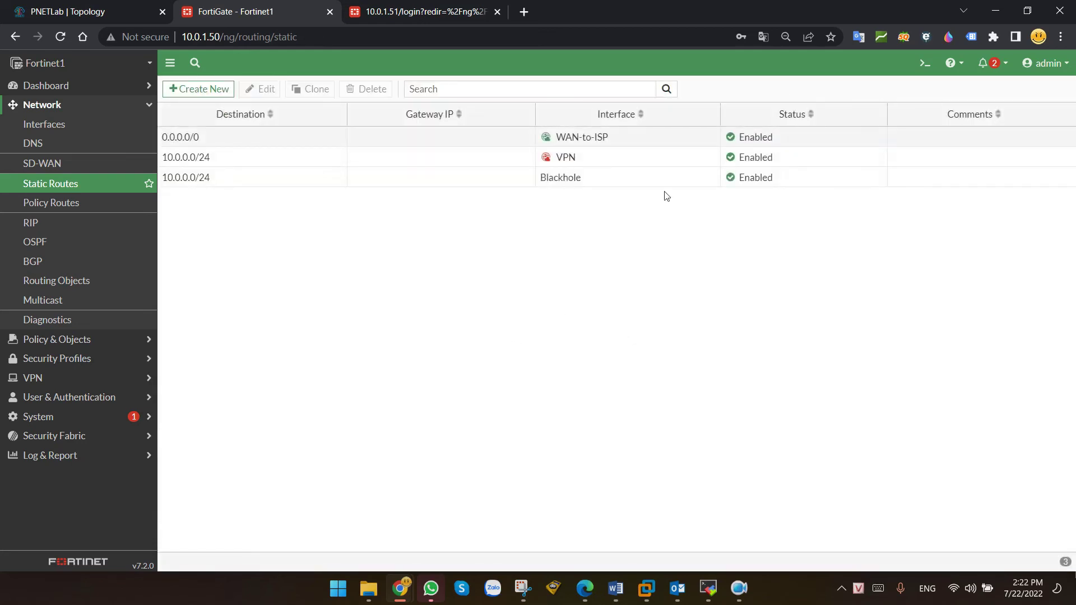
{"action": "left_click", "coordinate": [574, 180]}
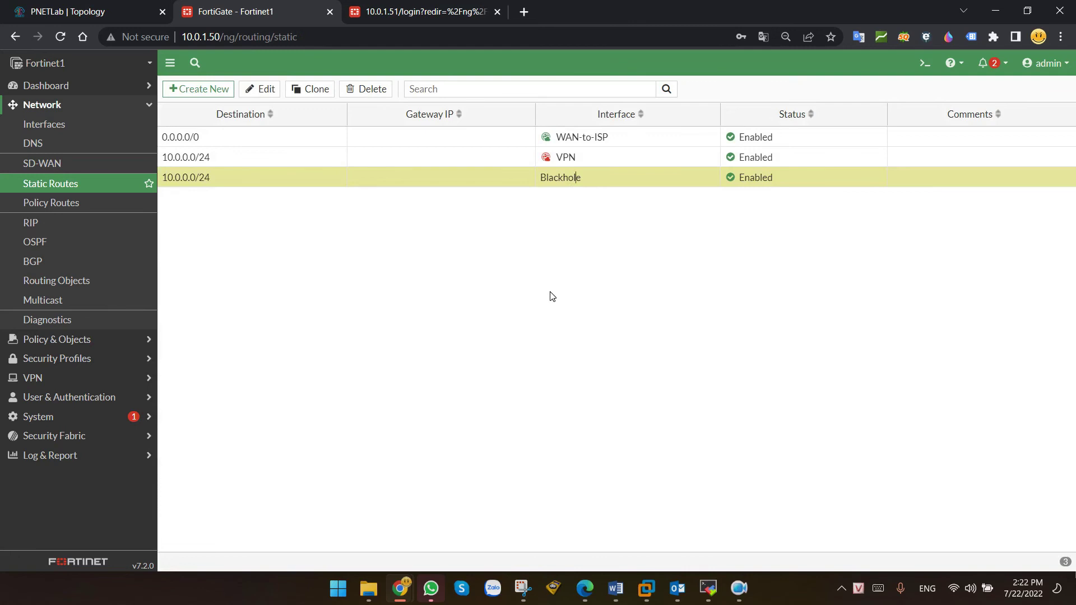
- Switch to the second firewall's (10.0.1.51) login page
{"action": "key", "text": "alt+Tab"}
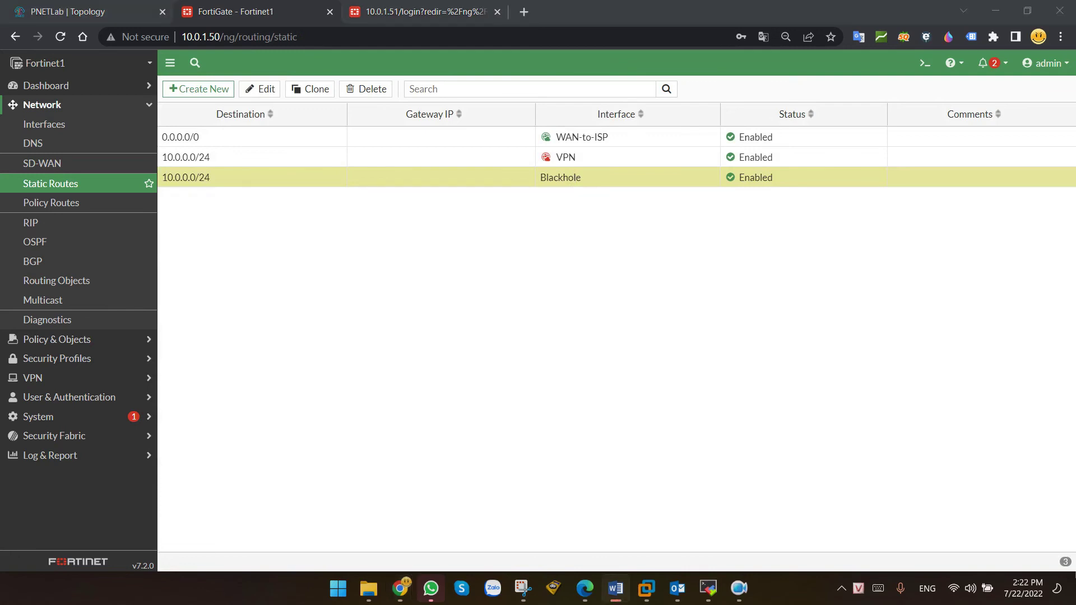
{"action": "key", "text": "alt+Tab"}
{"action": "left_click", "coordinate": [413, 11]}
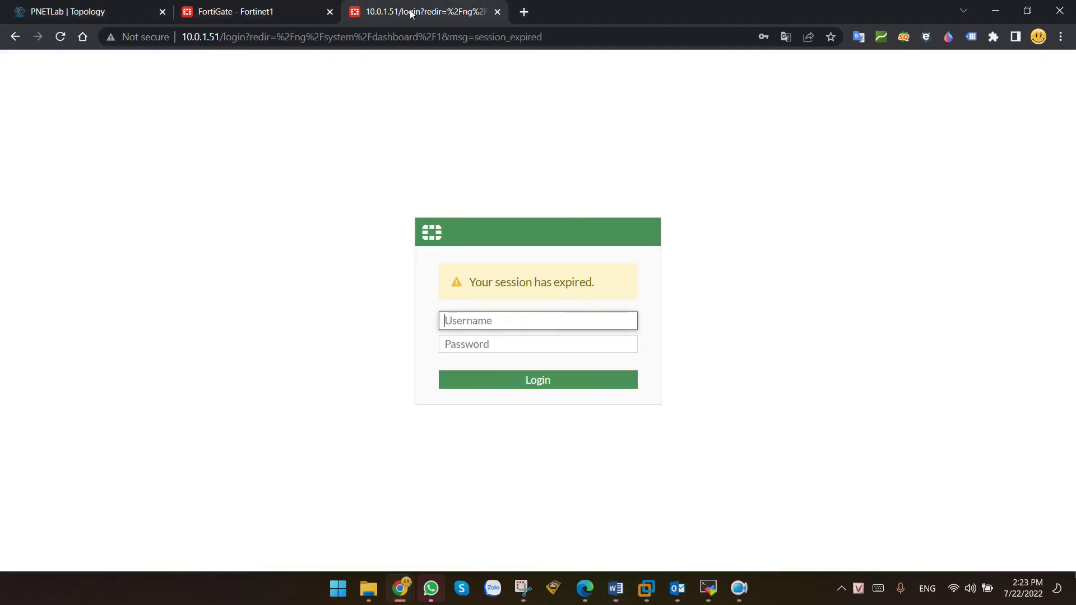
- Log in to the Fortinet2 firewall with the saved credentials
{"action": "left_click", "coordinate": [507, 328]}
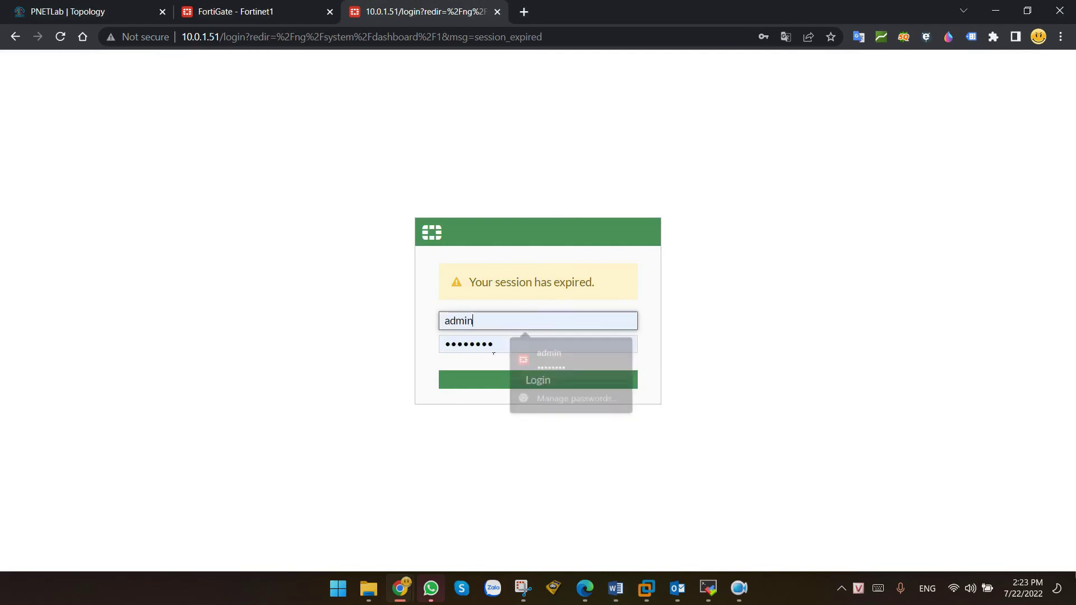
{"action": "left_click", "coordinate": [526, 354]}
{"action": "type", "text": "a"}
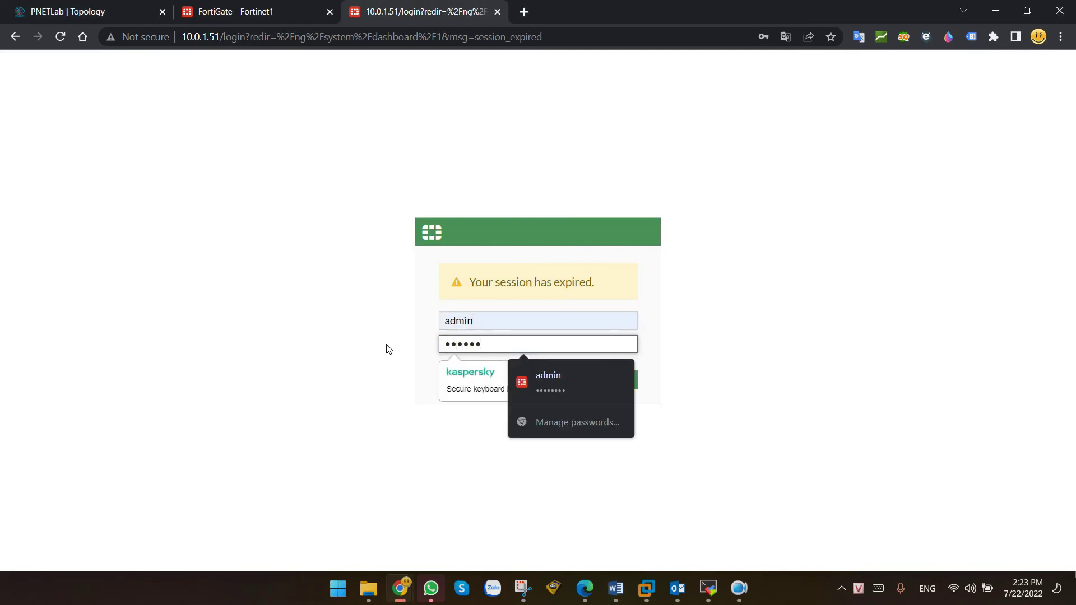
{"action": "key", "text": "Return"}
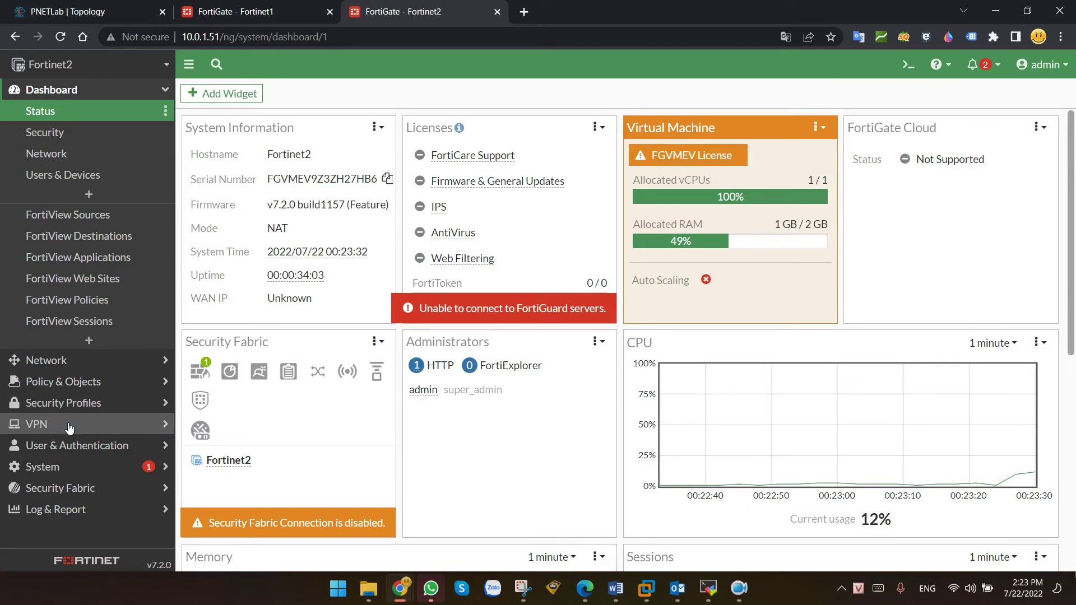
- Start the IPsec Wizard for a site-to-site tunnel named VPN1
{"action": "left_click", "coordinate": [73, 239]}
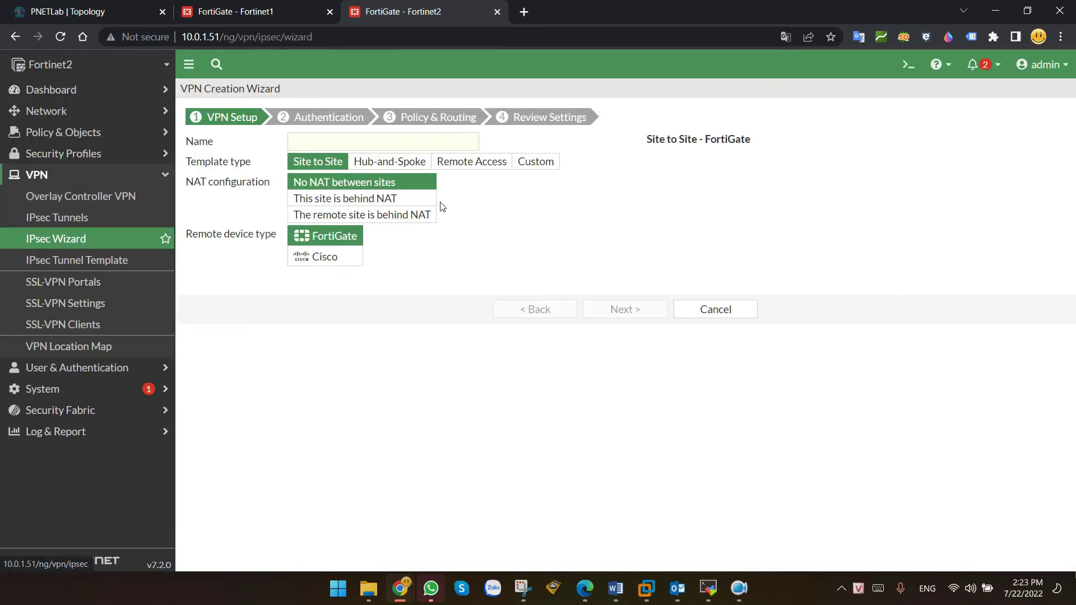
{"action": "left_click", "coordinate": [351, 143]}
{"action": "type", "text": "VPN"}
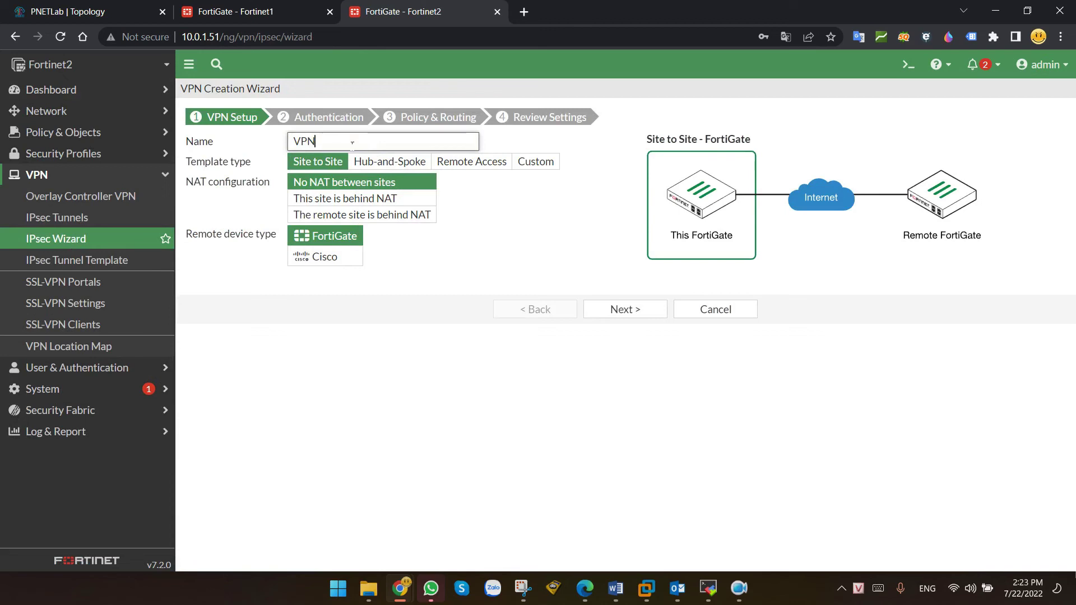
{"action": "type", "text": "1"}
{"action": "left_click", "coordinate": [628, 311]}
- Set VPN1's remote IP to 100.0.0.10 and enter a pre-shared key
{"action": "left_click", "coordinate": [379, 168]}
{"action": "left_click", "coordinate": [123, 8]}
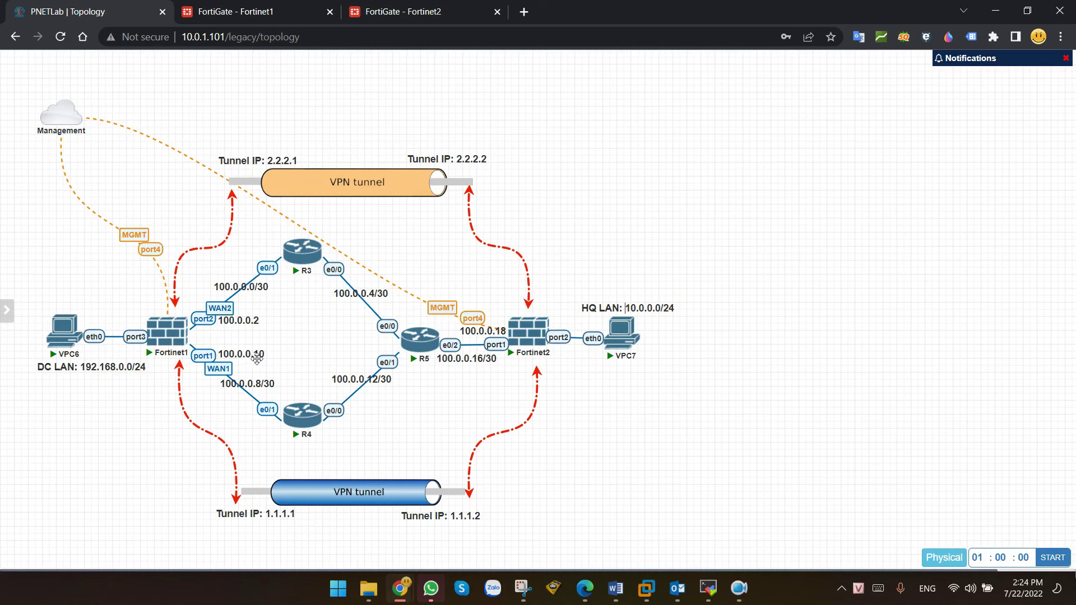
{"action": "left_click", "coordinate": [417, 10]}
{"action": "type", "text": "10"}
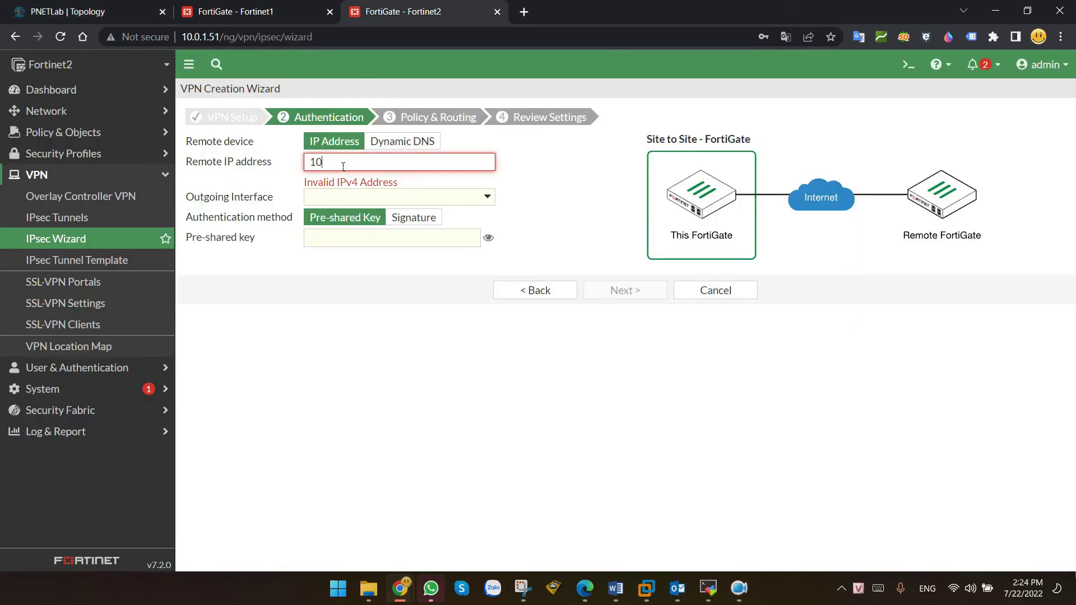
{"action": "type", "text": "0.0.0.10"}
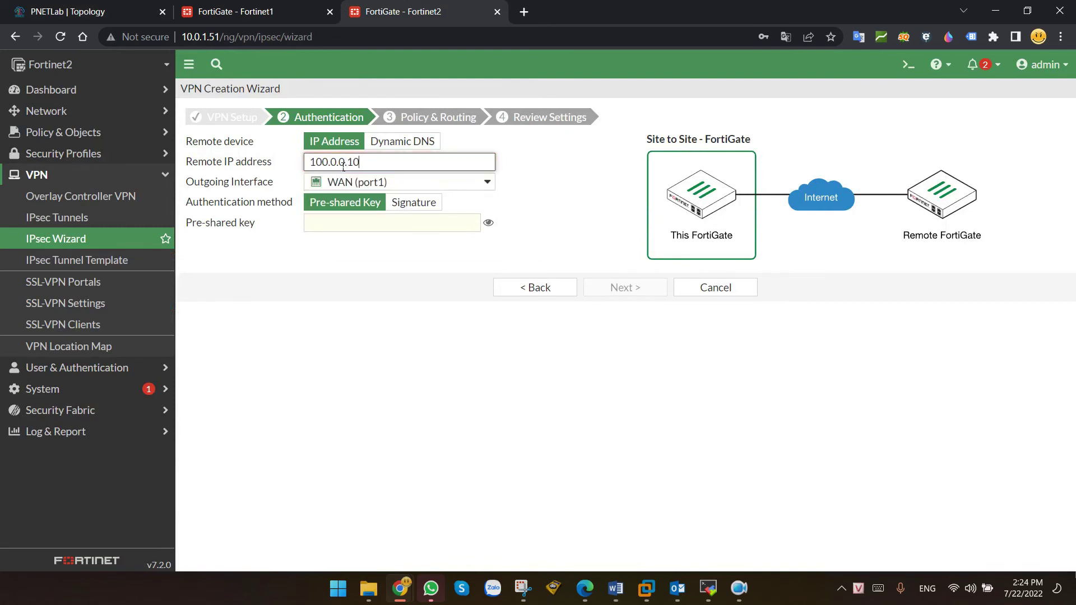
{"action": "left_click", "coordinate": [370, 223]}
{"action": "type", "text": "12"}
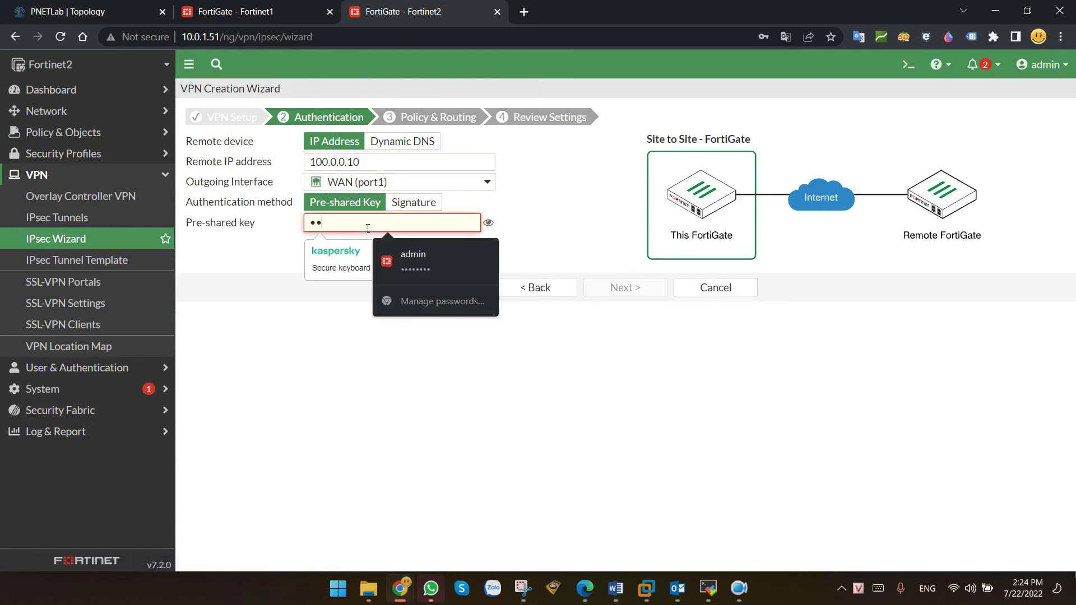
{"action": "type", "text": "3456"}
{"action": "left_click", "coordinate": [620, 288]}
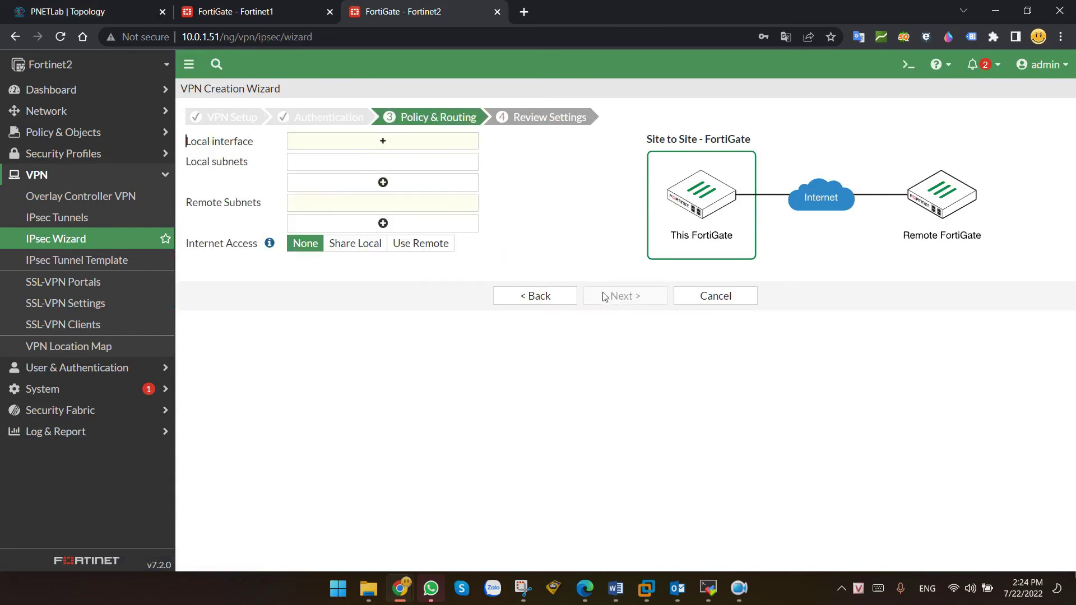
- Go back to the authentication step and reveal the pre-shared key to verify it
{"action": "left_click", "coordinate": [541, 291]}
{"action": "left_click", "coordinate": [489, 222]}
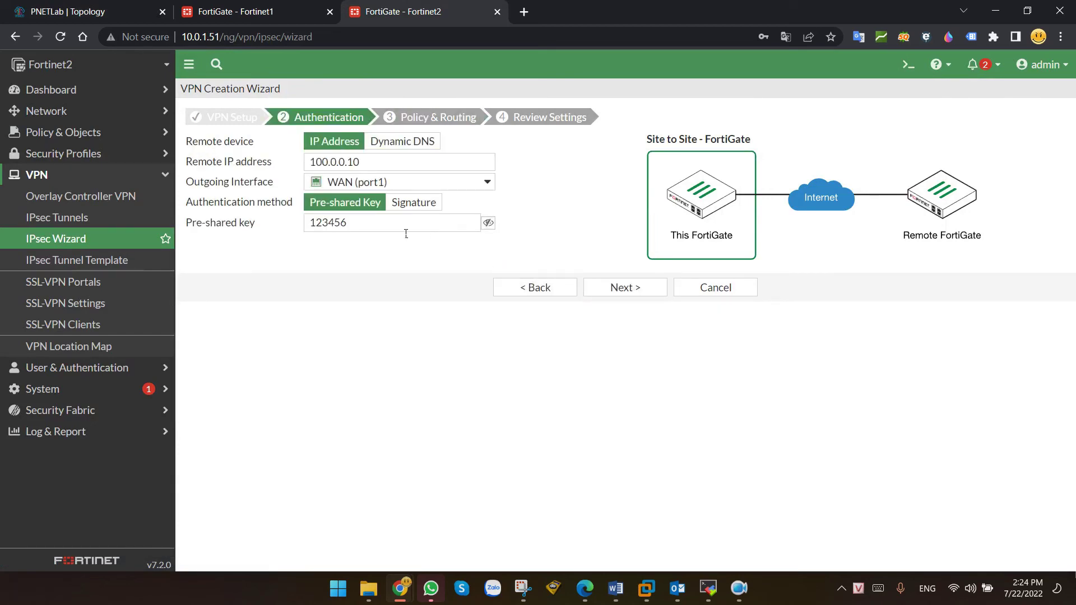
{"action": "left_click", "coordinate": [620, 289]}
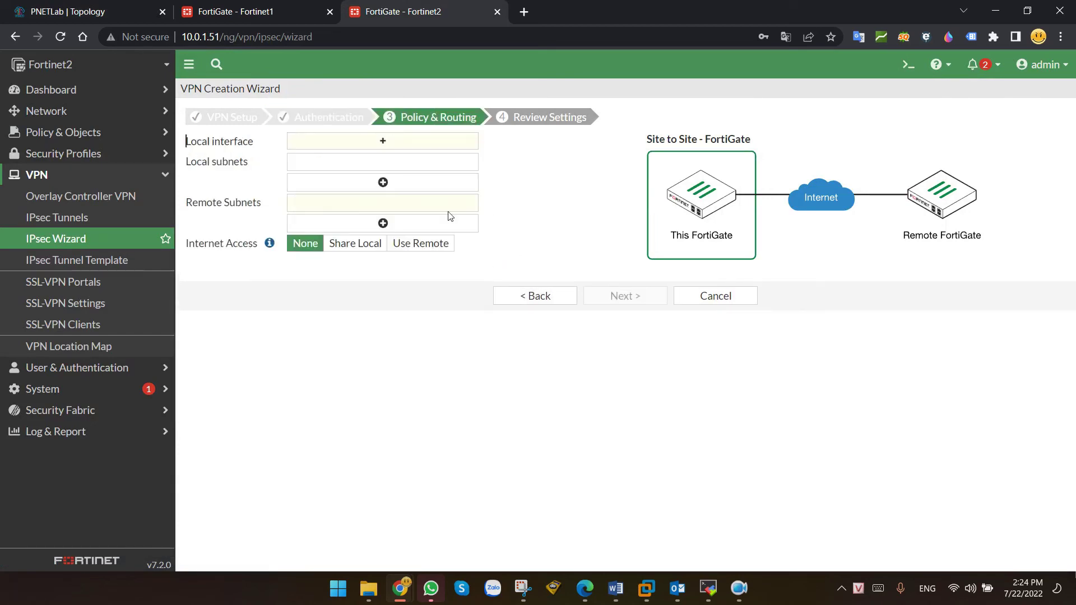
- Use LAN-10.0.0.0 (port2) locally, remote subnet 192.168.0.0/24, and create VPN1
{"action": "left_click", "coordinate": [381, 152]}
{"action": "left_click", "coordinate": [940, 148]}
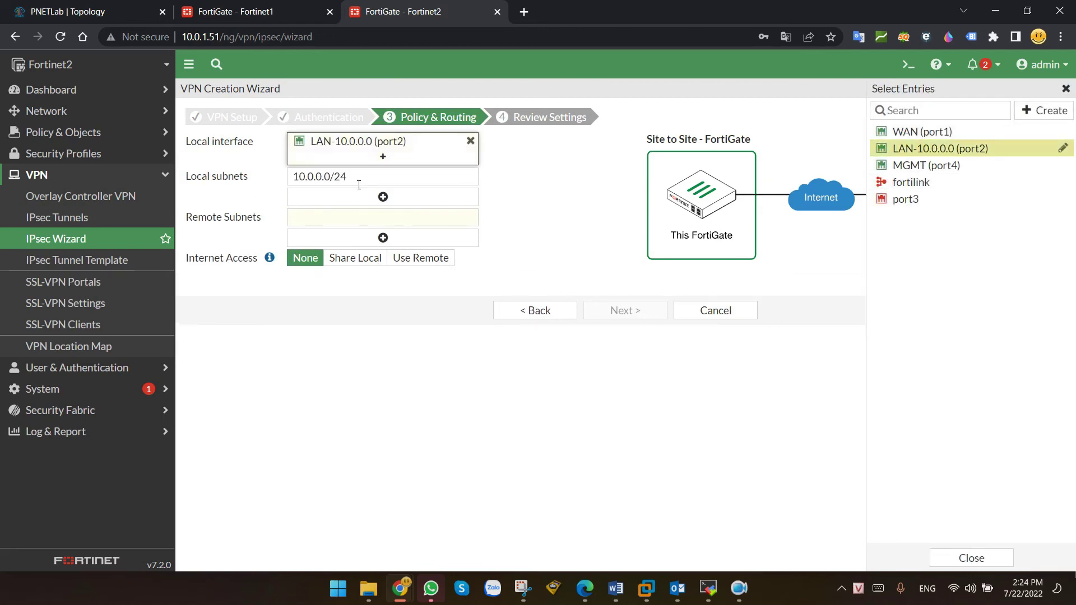
{"action": "left_click", "coordinate": [356, 222]}
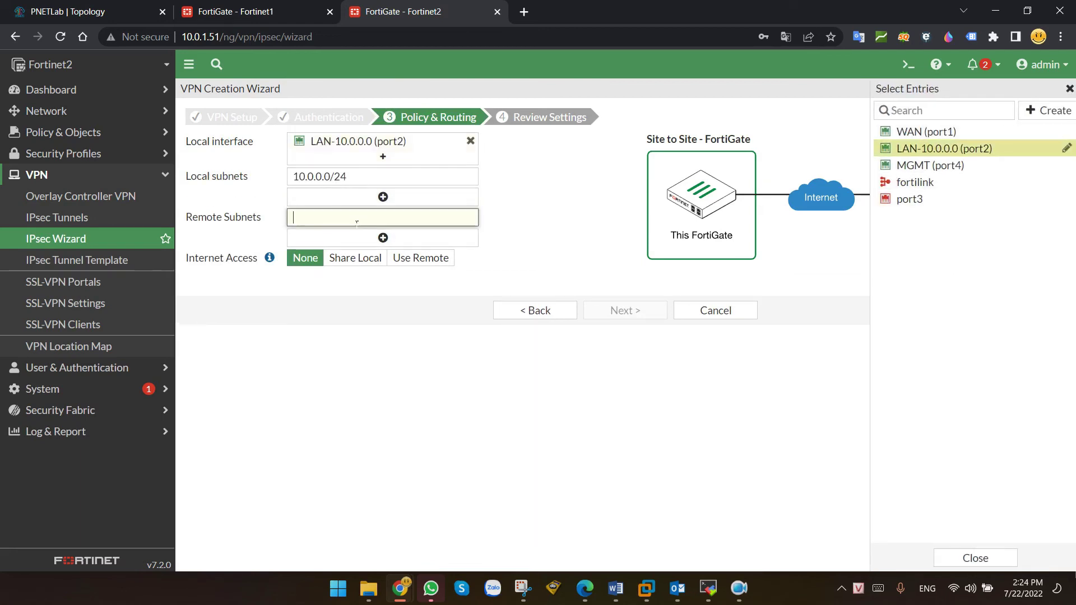
{"action": "type", "text": "192.168."}
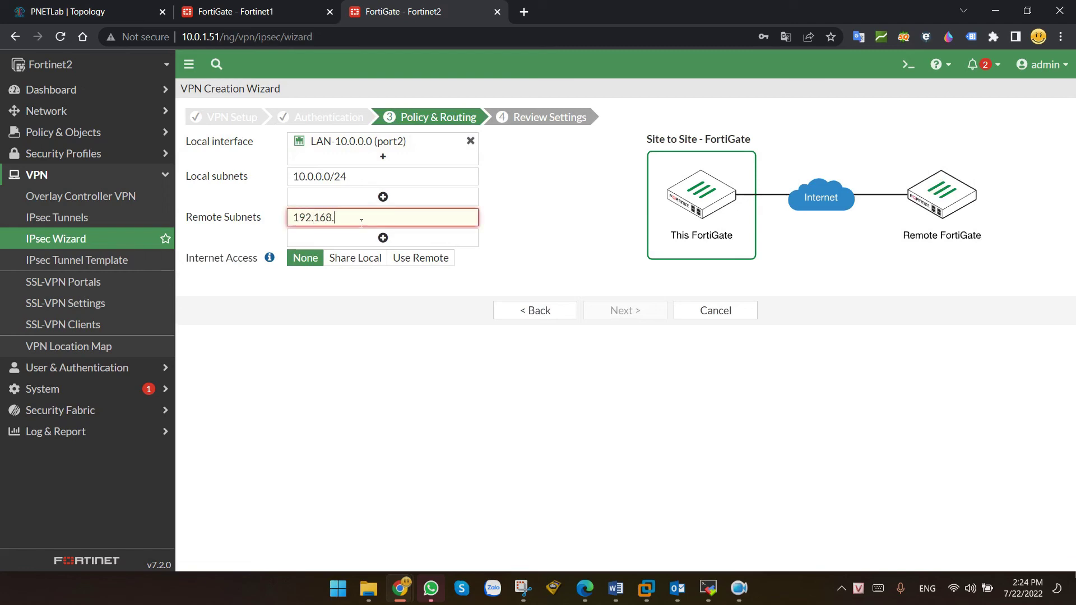
{"action": "type", "text": "0.0/24"}
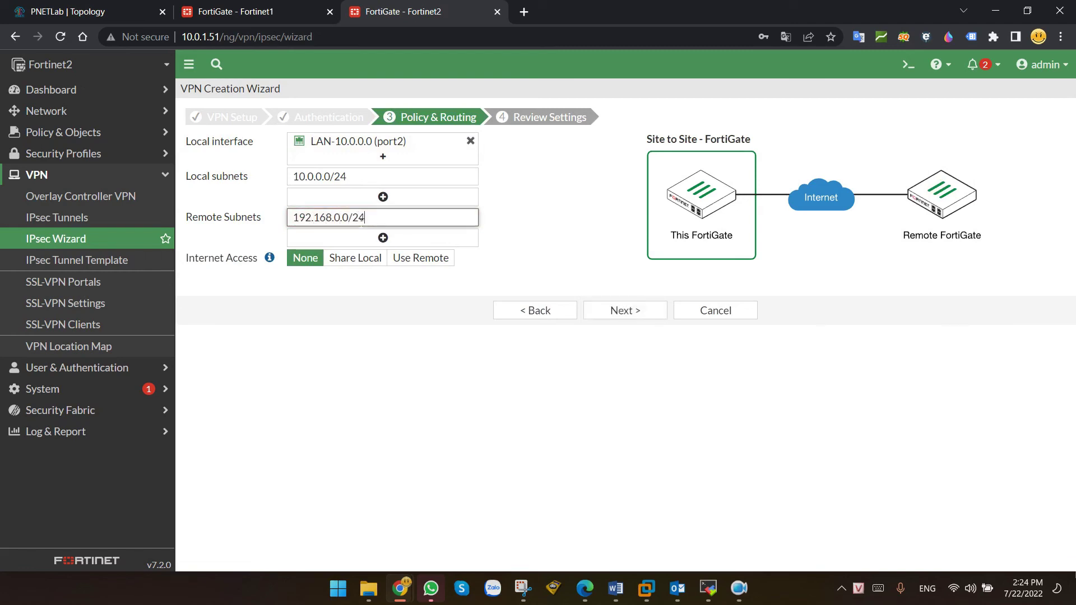
{"action": "left_click", "coordinate": [649, 320]}
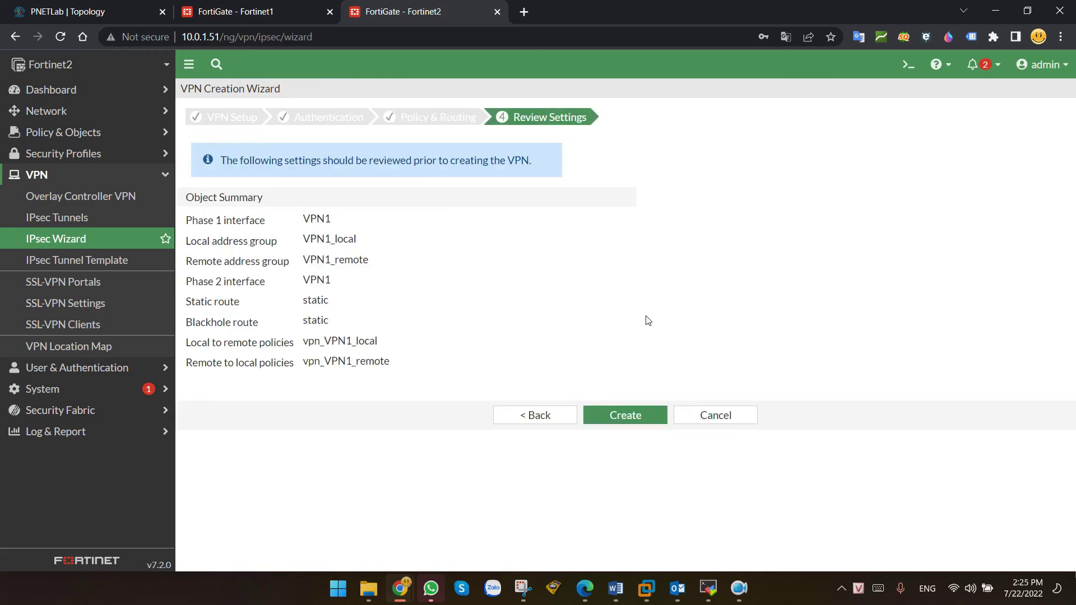
{"action": "left_click", "coordinate": [652, 408]}
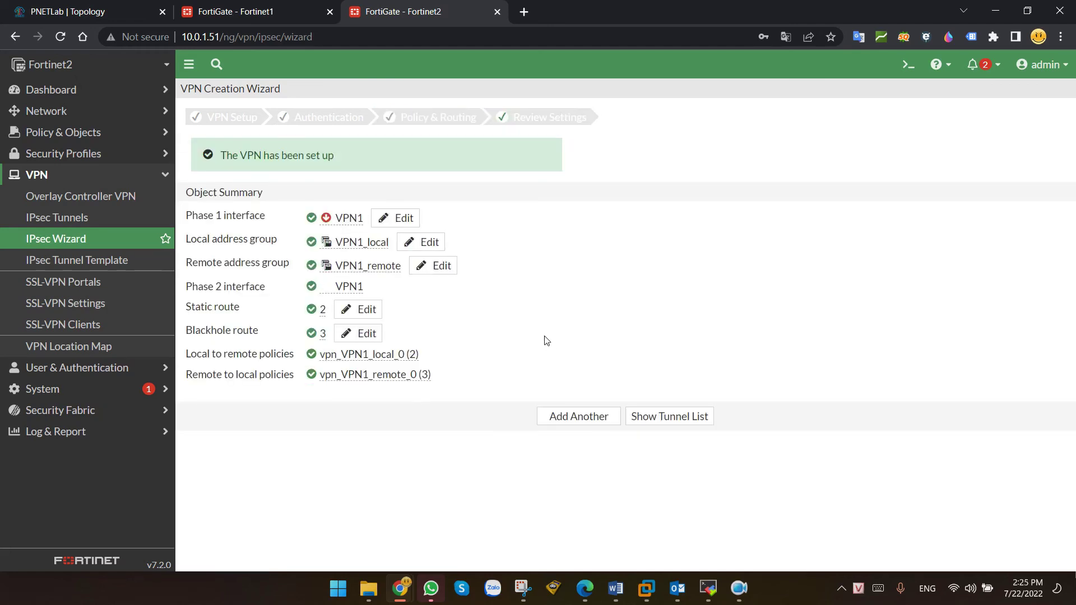
{"action": "left_click", "coordinate": [576, 419]}
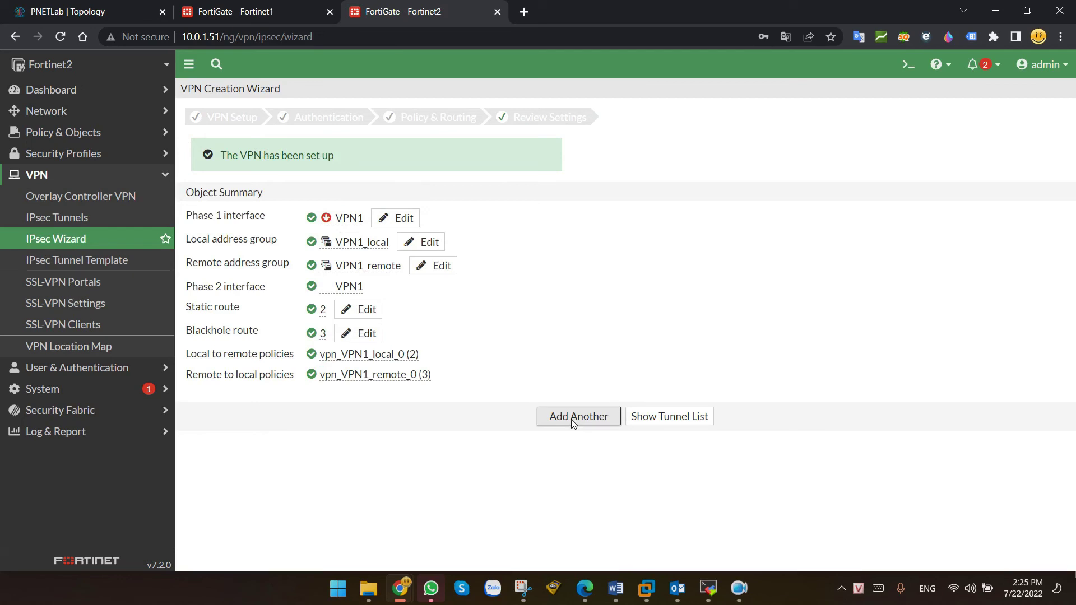
- Start a second tunnel VPN2 with remote IP 100.0.0.2 and a pre-shared key
{"action": "left_click", "coordinate": [343, 142]}
{"action": "type", "text": "VPN2"}
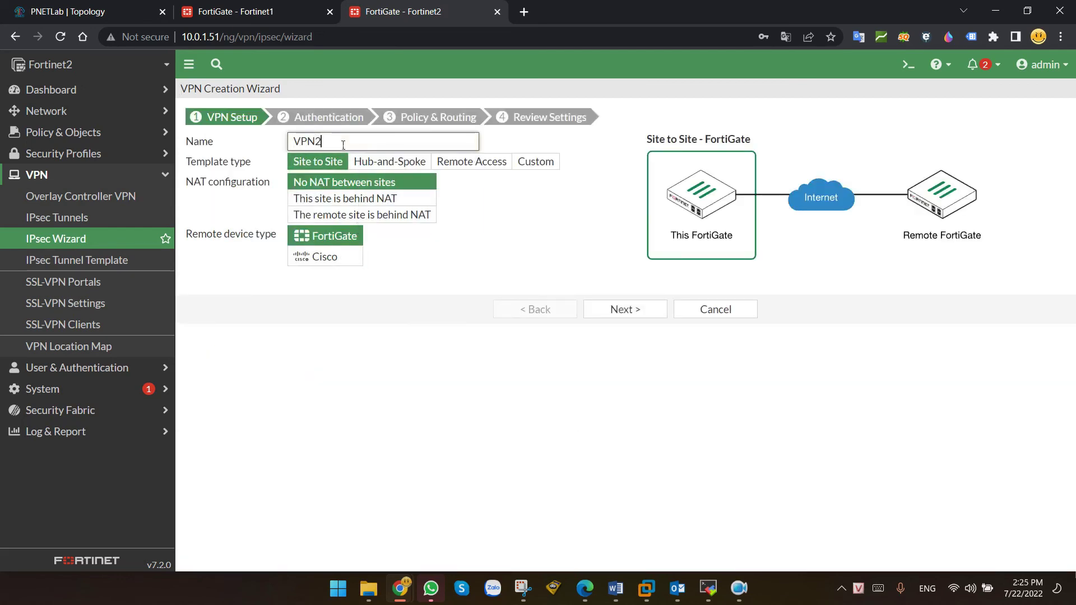
{"action": "left_click", "coordinate": [622, 310]}
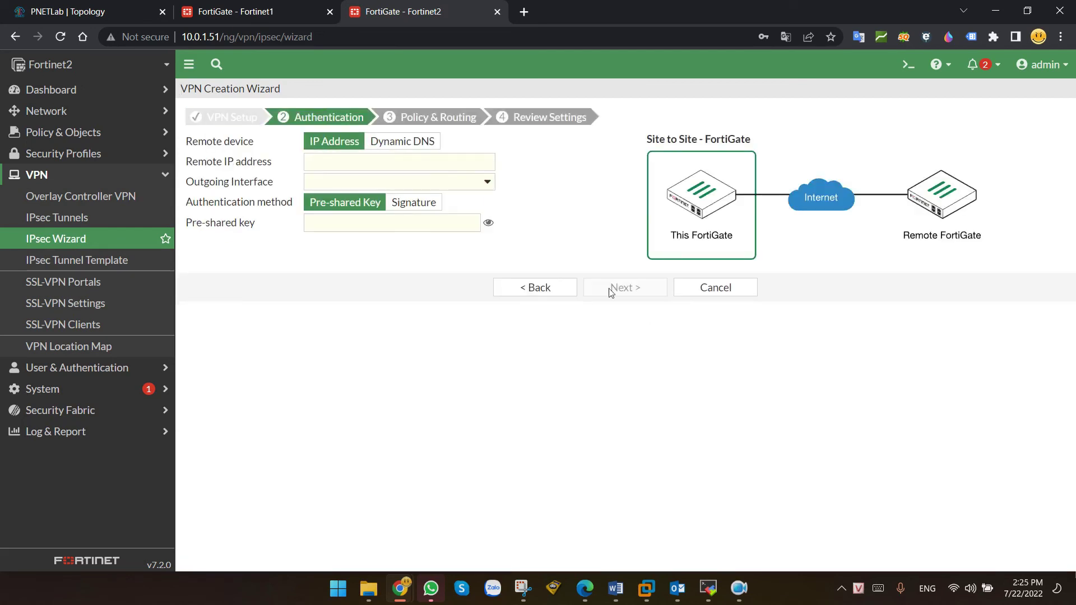
{"action": "left_click", "coordinate": [369, 172]}
{"action": "left_click", "coordinate": [106, 12]}
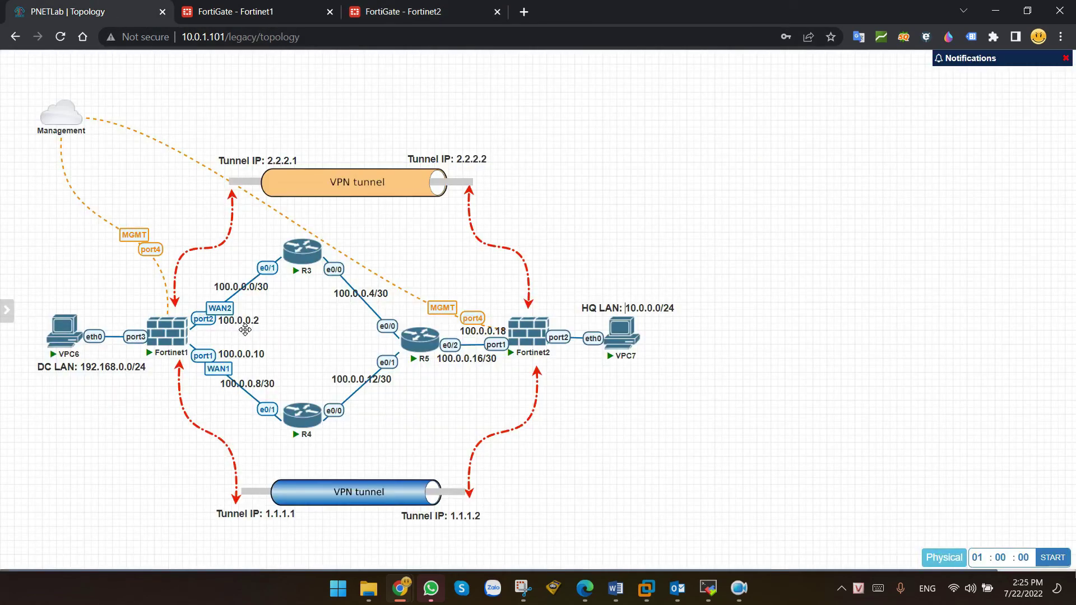
{"action": "left_click", "coordinate": [355, 10]}
{"action": "type", "text": "100.0.0."}
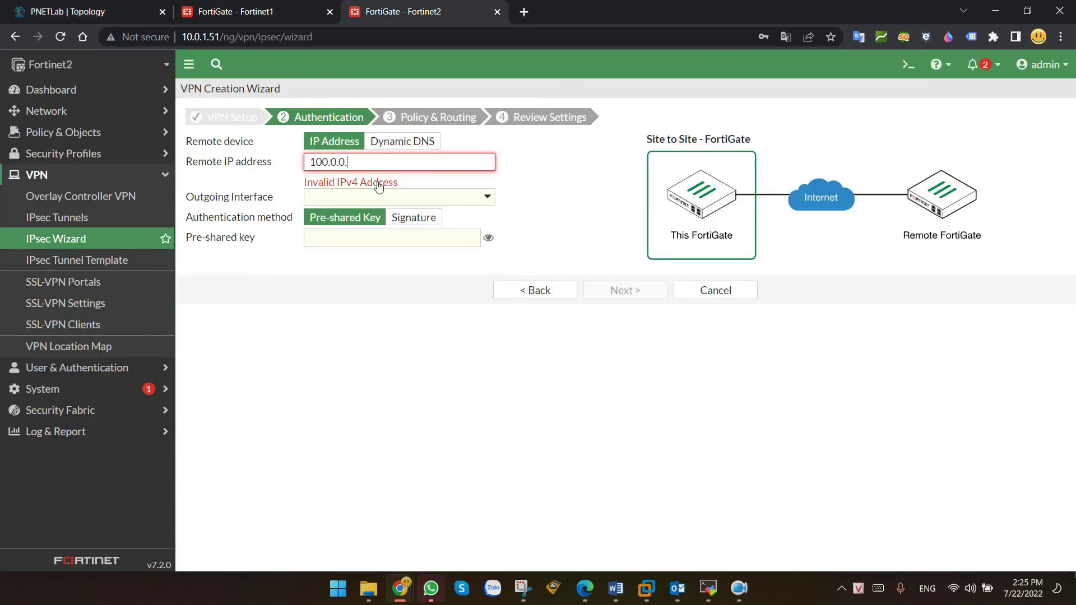
{"action": "type", "text": "2"}
{"action": "left_click", "coordinate": [383, 224]}
{"action": "type", "text": "1"}
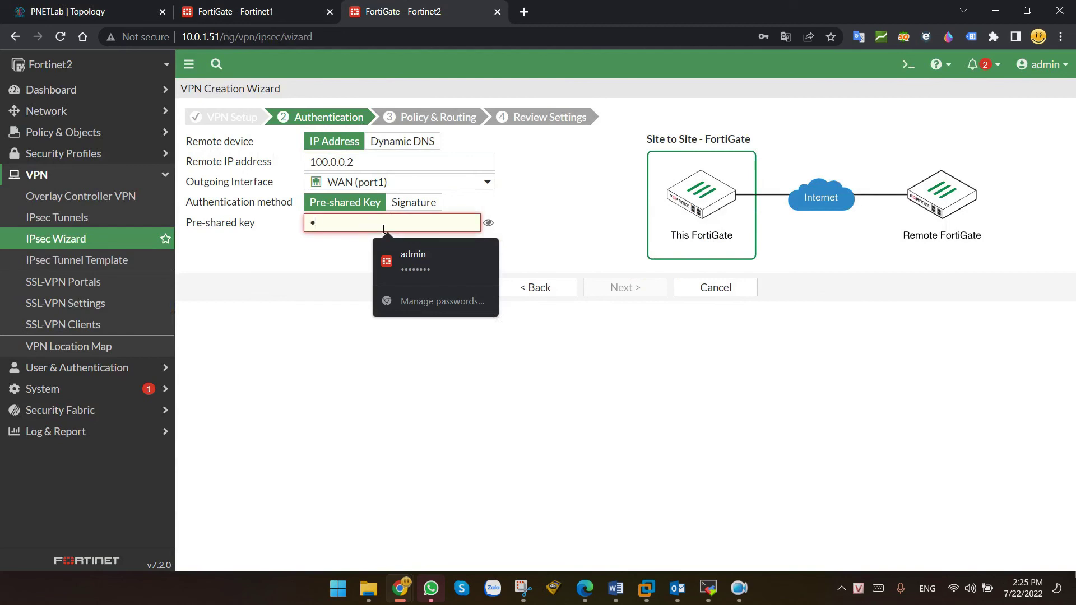
{"action": "type", "text": "2345678"}
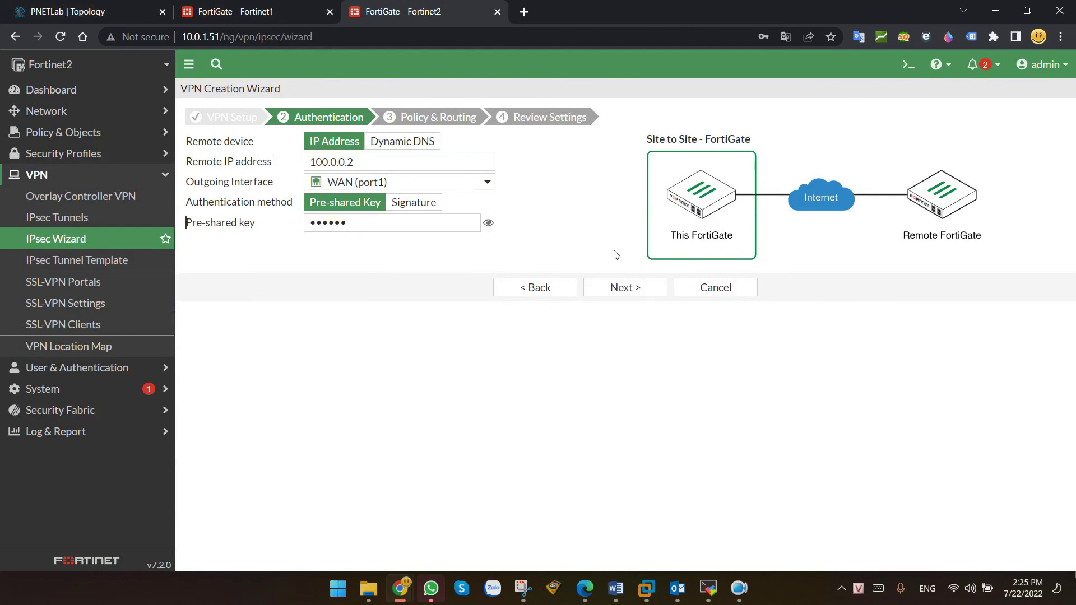
{"action": "left_click", "coordinate": [624, 288]}
- Give VPN2 local interface LAN-10.0.0.0 (port2) and remote subnet 192.168.0.0, then create it
{"action": "left_click", "coordinate": [403, 140]}
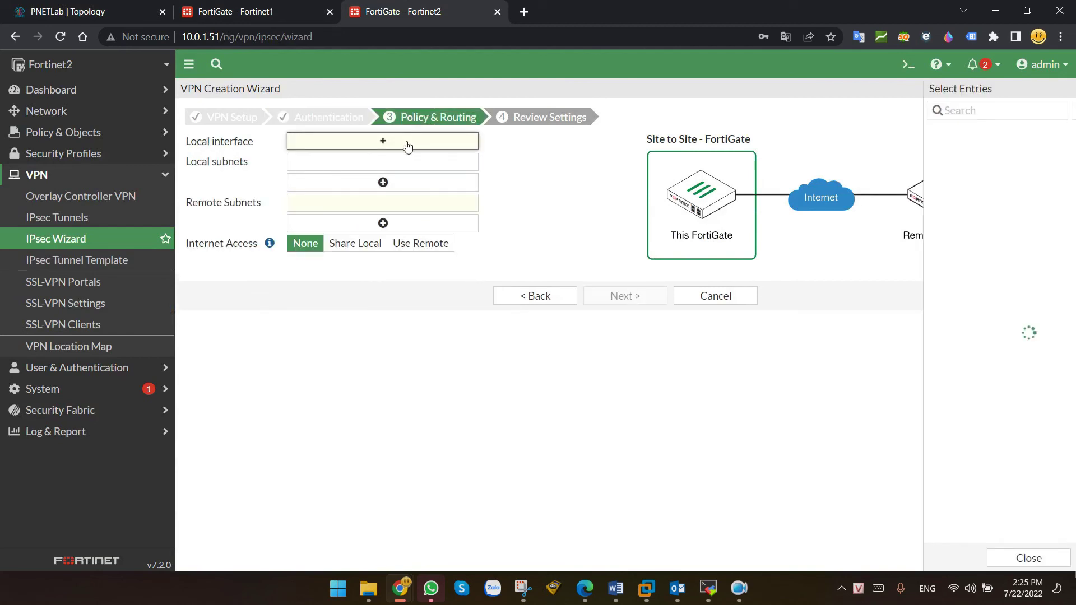
{"action": "left_click", "coordinate": [930, 149]}
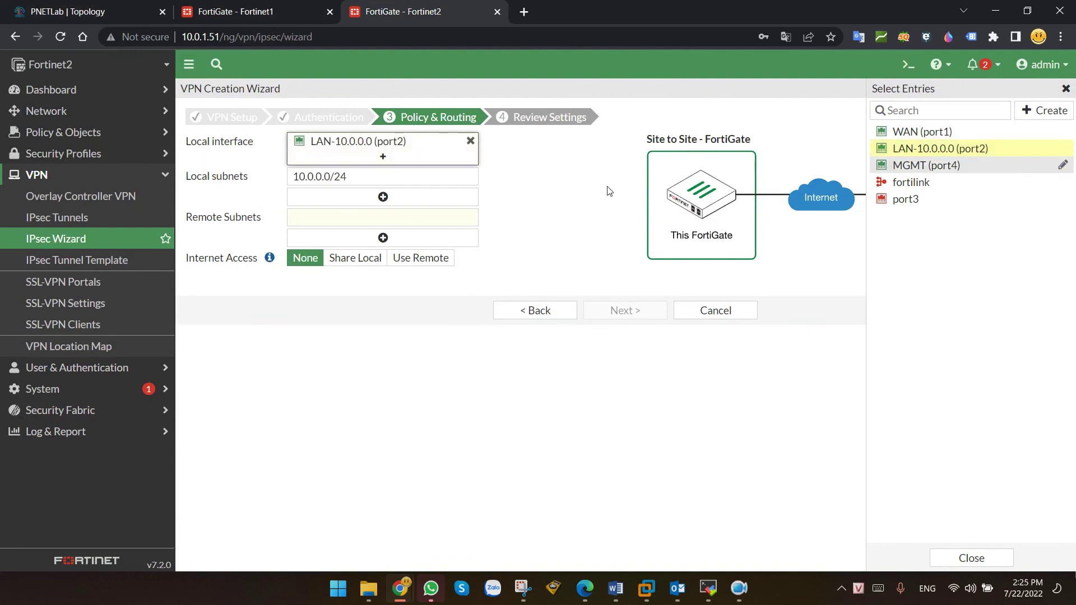
{"action": "left_click", "coordinate": [314, 222]}
{"action": "type", "text": "192.1"}
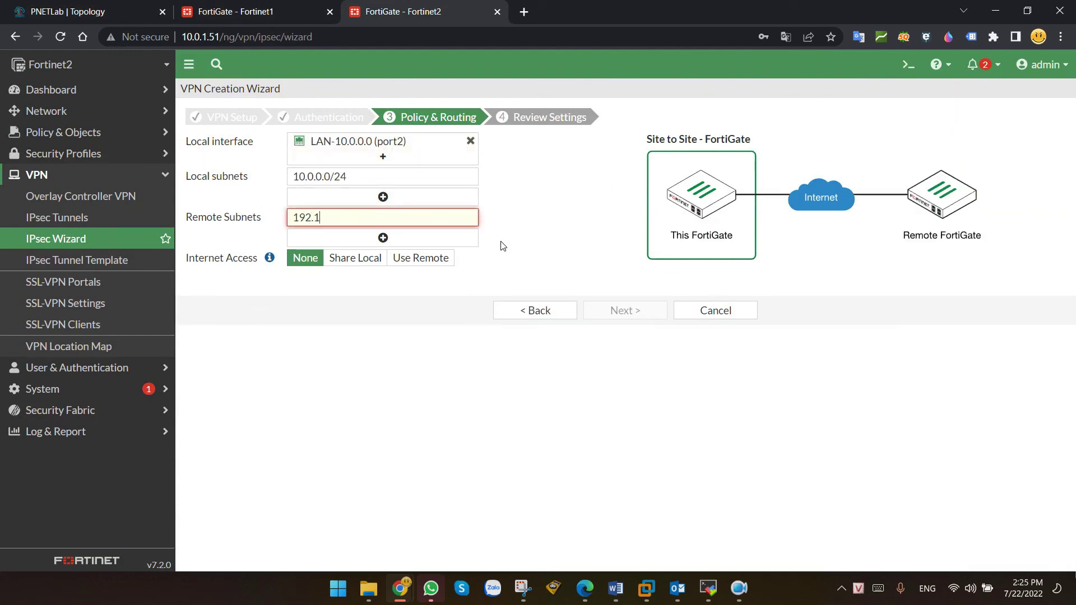
{"action": "type", "text": "/24"}
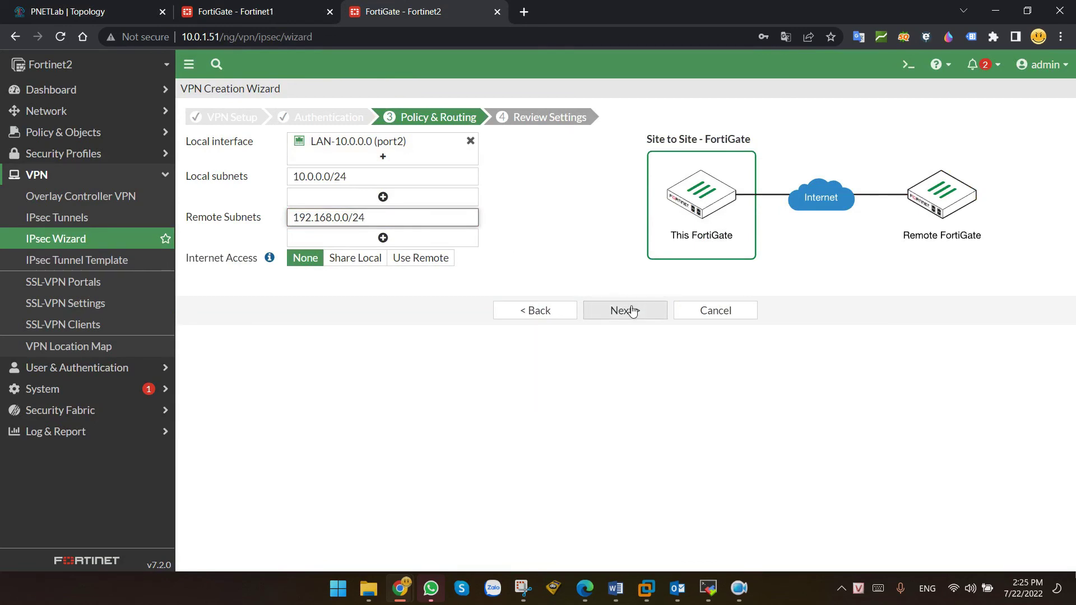
{"action": "left_click", "coordinate": [622, 310]}
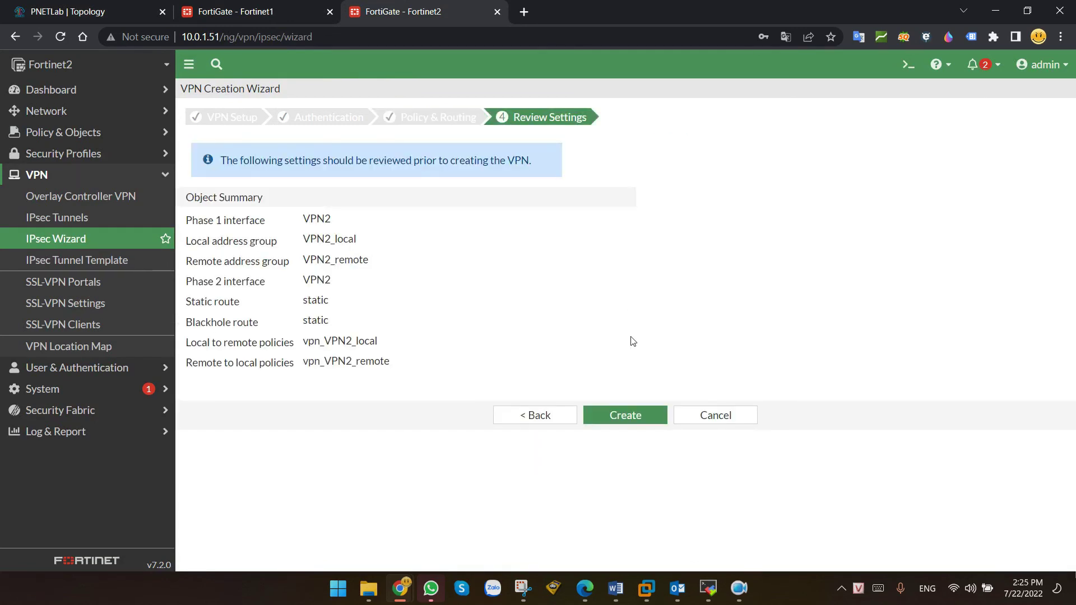
{"action": "left_click", "coordinate": [634, 409]}
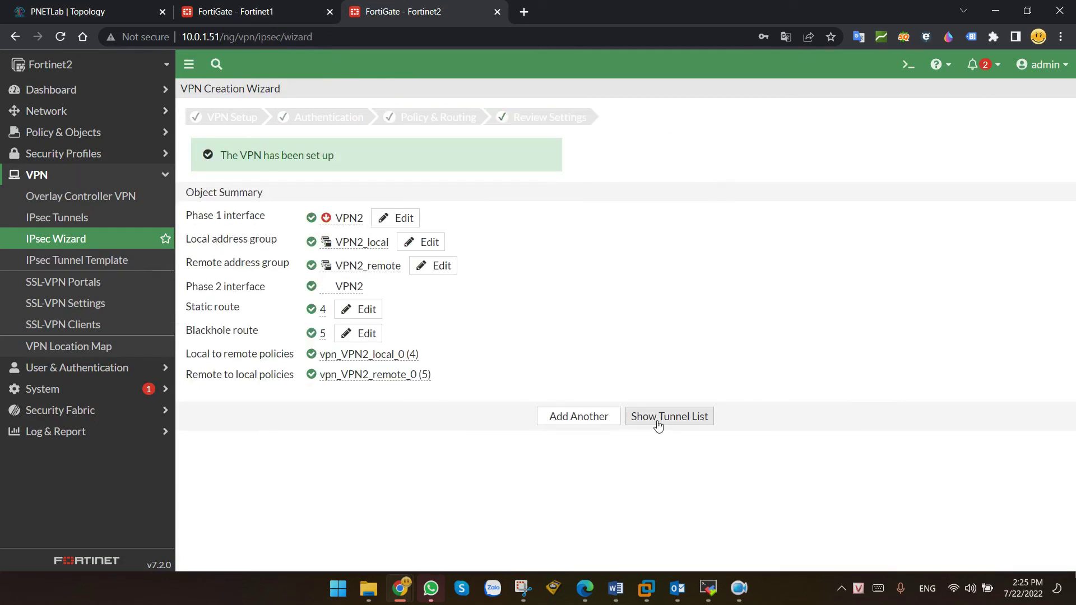
- Check the IPsec tunnel list showing VPN1 and VPN2 Up, then return to Fortinet1
{"action": "left_click", "coordinate": [659, 425]}
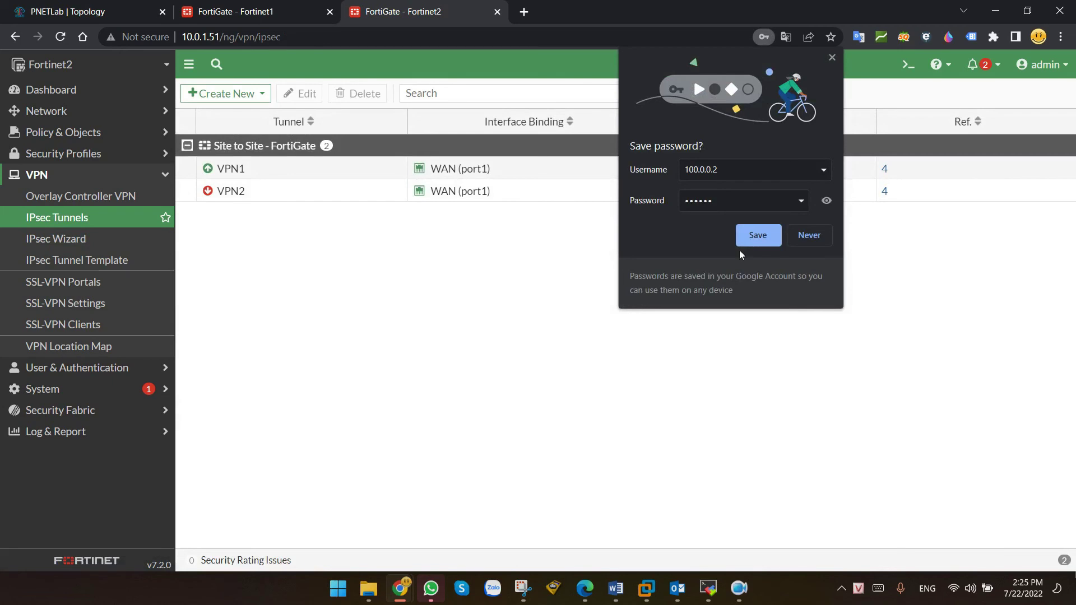
{"action": "left_click", "coordinate": [833, 54]}
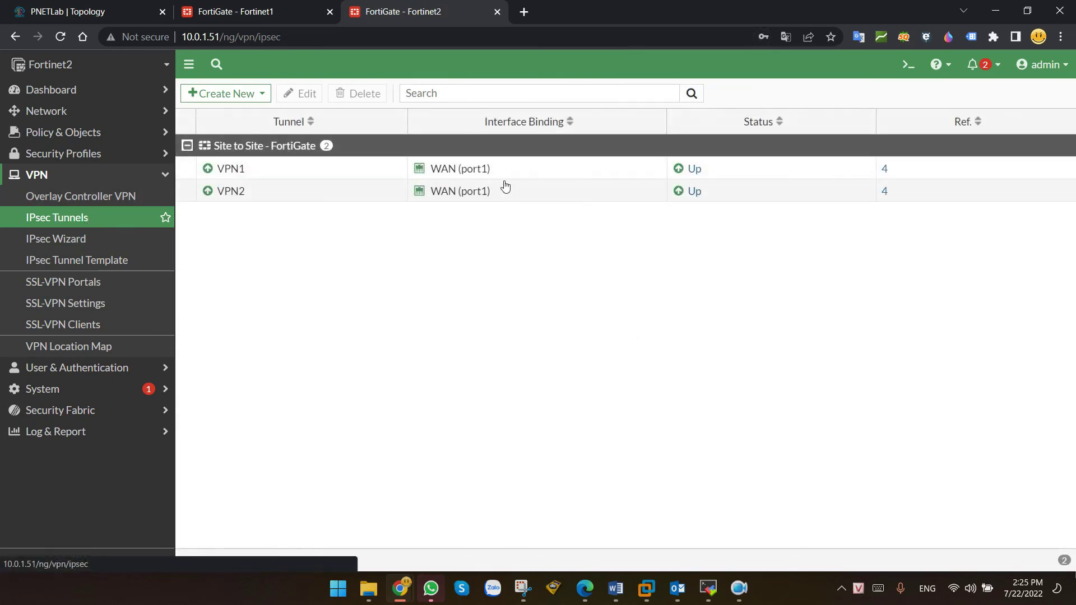
{"action": "left_click", "coordinate": [489, 168]}
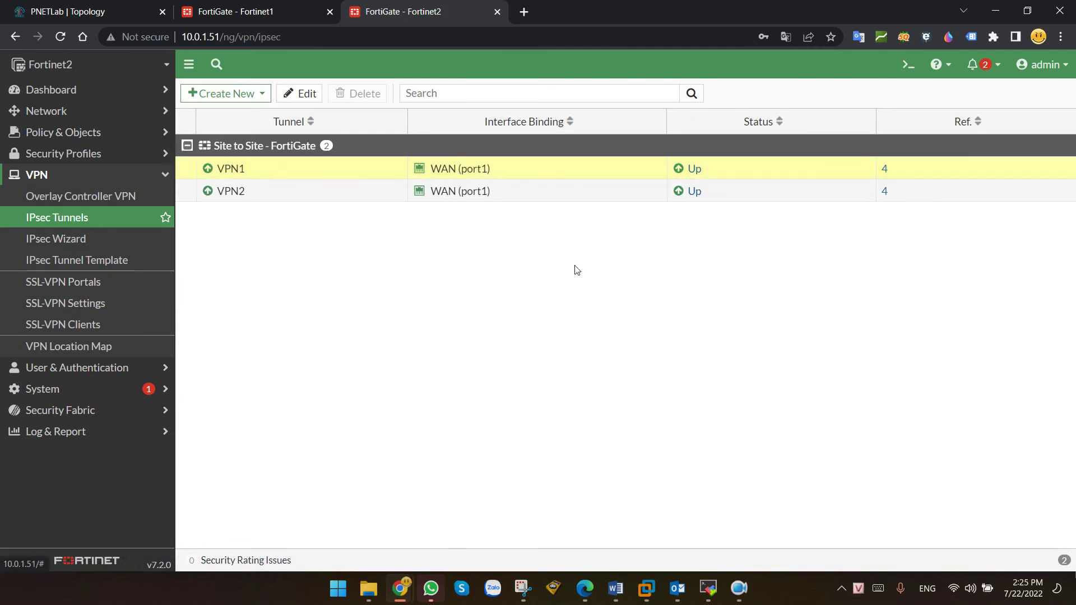
{"action": "left_click", "coordinate": [264, 12]}
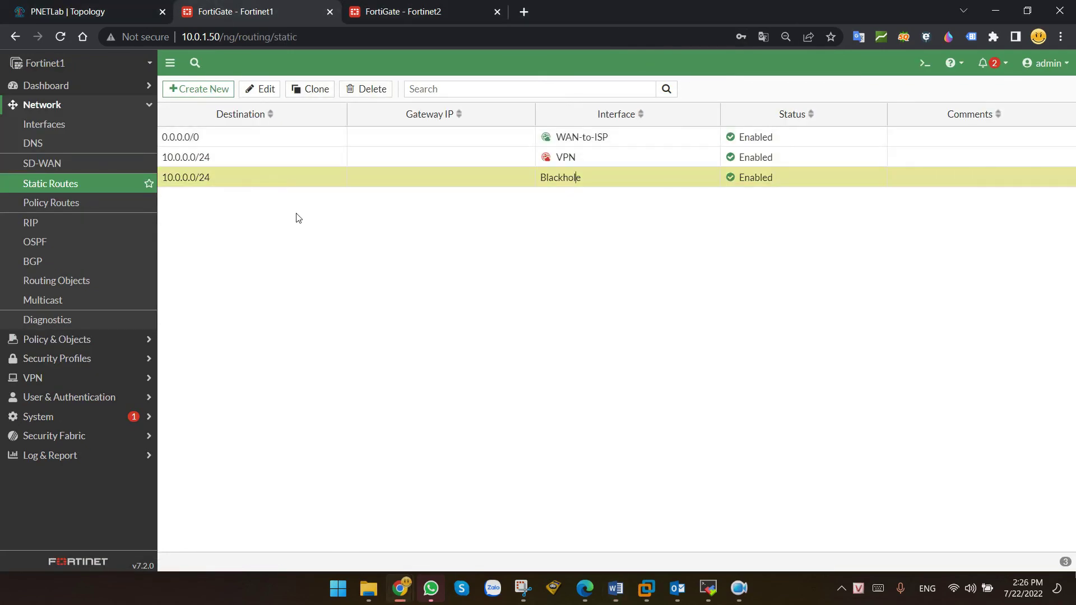
{"action": "left_click", "coordinate": [77, 187]}
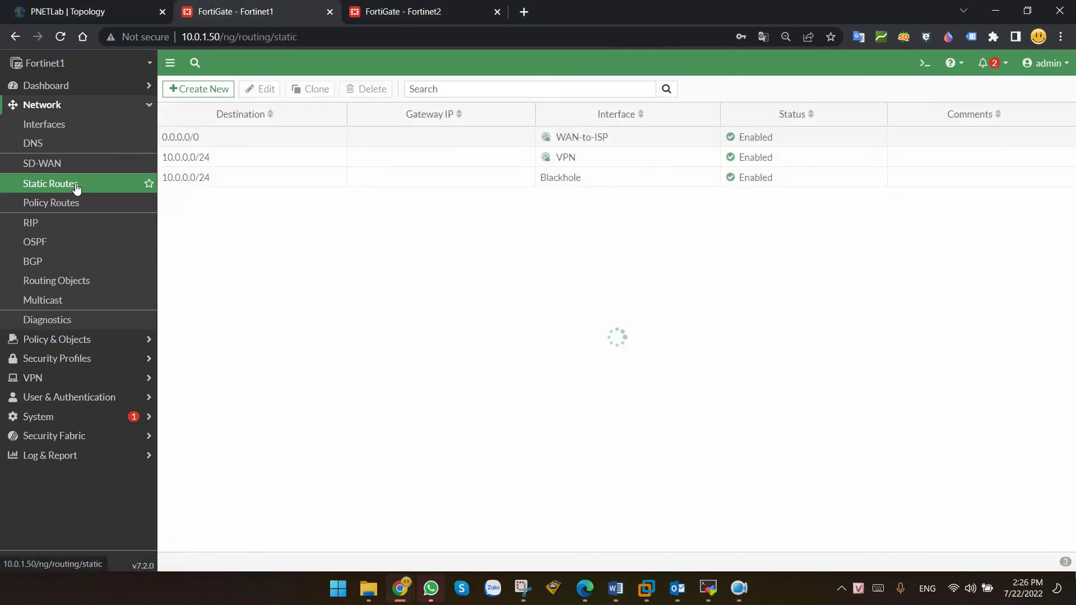
{"action": "left_click", "coordinate": [426, 165]}
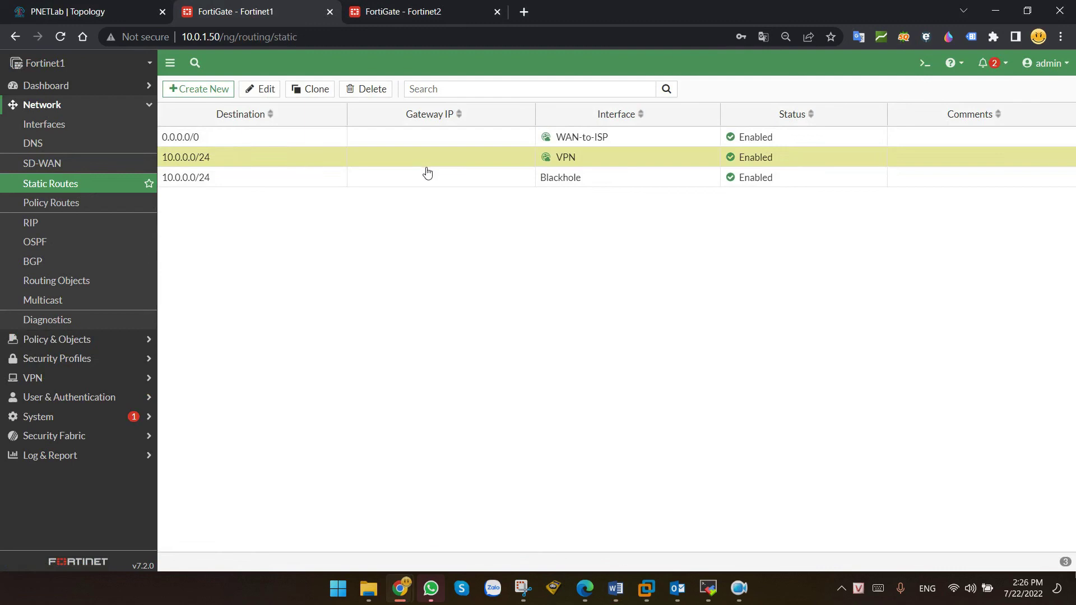
{"action": "left_click", "coordinate": [45, 378]}
{"action": "left_click", "coordinate": [65, 202]}
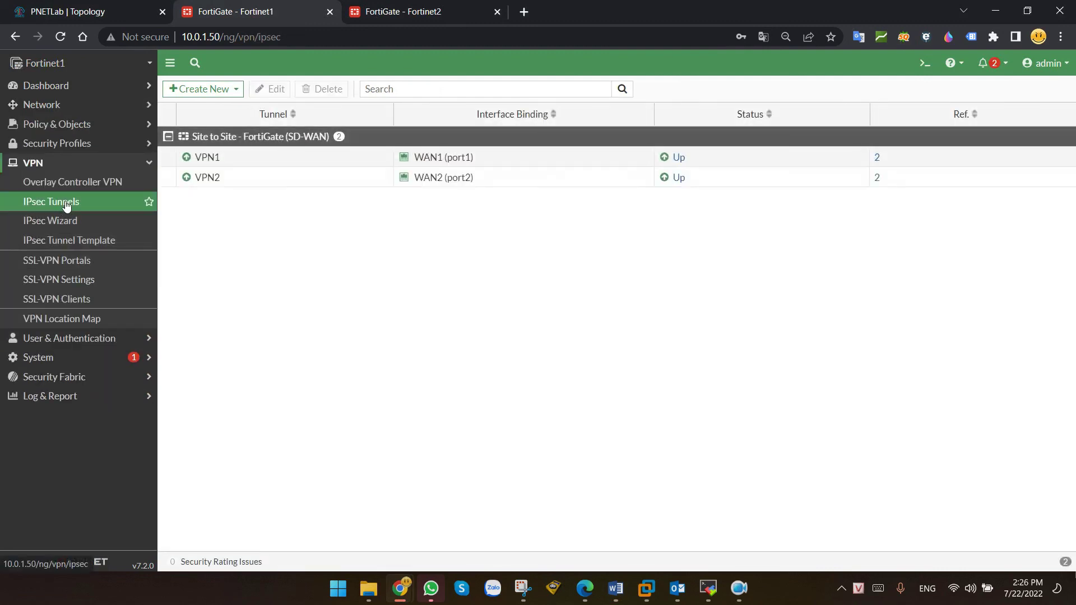
{"action": "left_click", "coordinate": [223, 179]}
{"action": "left_click", "coordinate": [222, 160]}
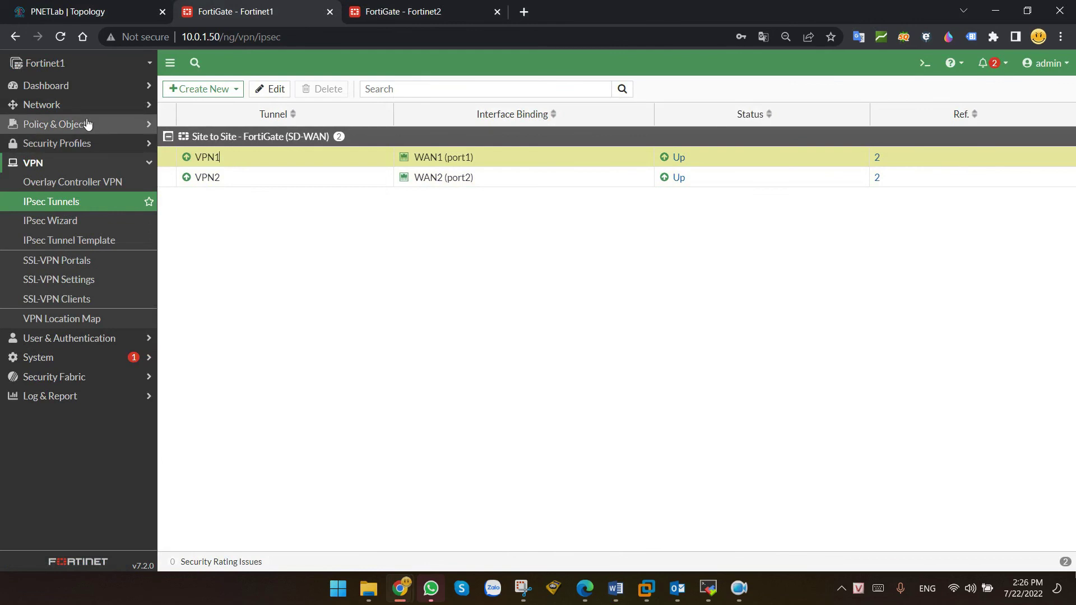
{"action": "left_click", "coordinate": [61, 107]}
{"action": "left_click", "coordinate": [42, 163]}
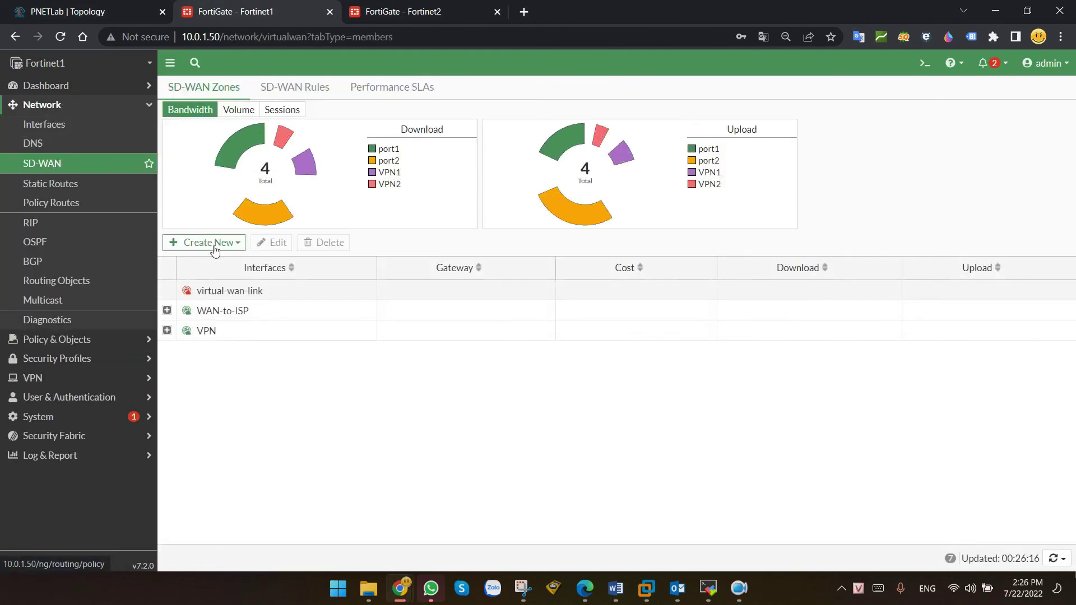
{"action": "left_click", "coordinate": [167, 330]}
{"action": "left_click", "coordinate": [247, 359]}
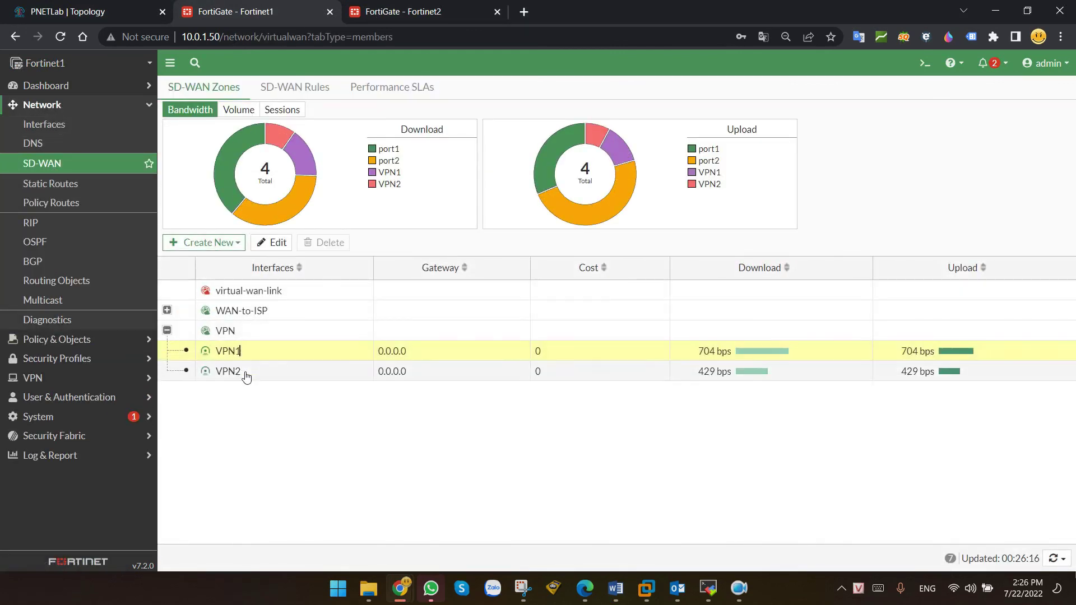
{"action": "left_click", "coordinate": [246, 377]}
{"action": "left_click", "coordinate": [422, 12]}
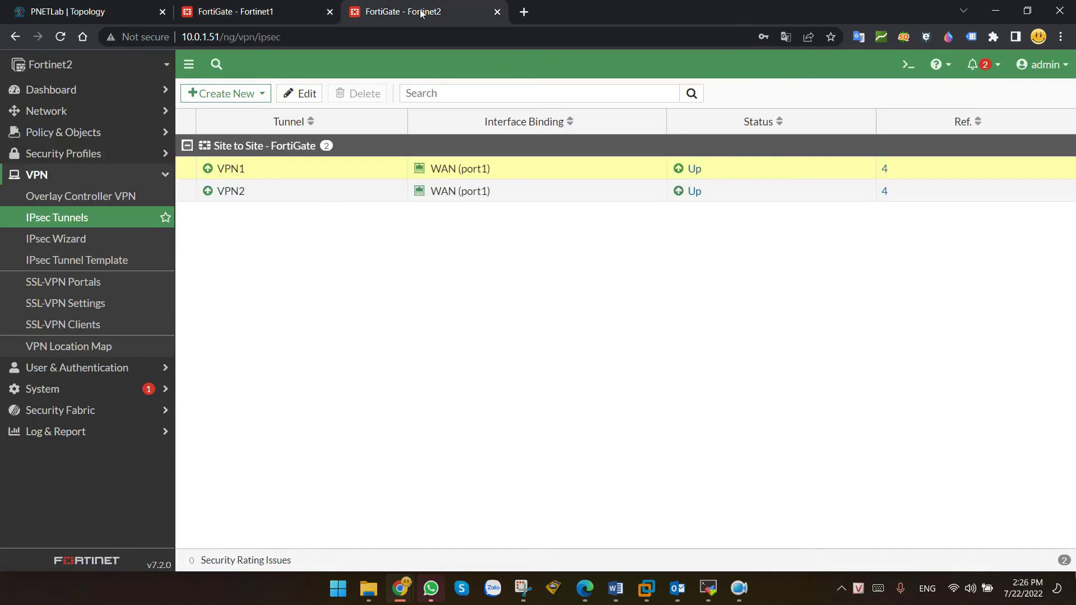
{"action": "mouse_move", "coordinate": [243, 191]}
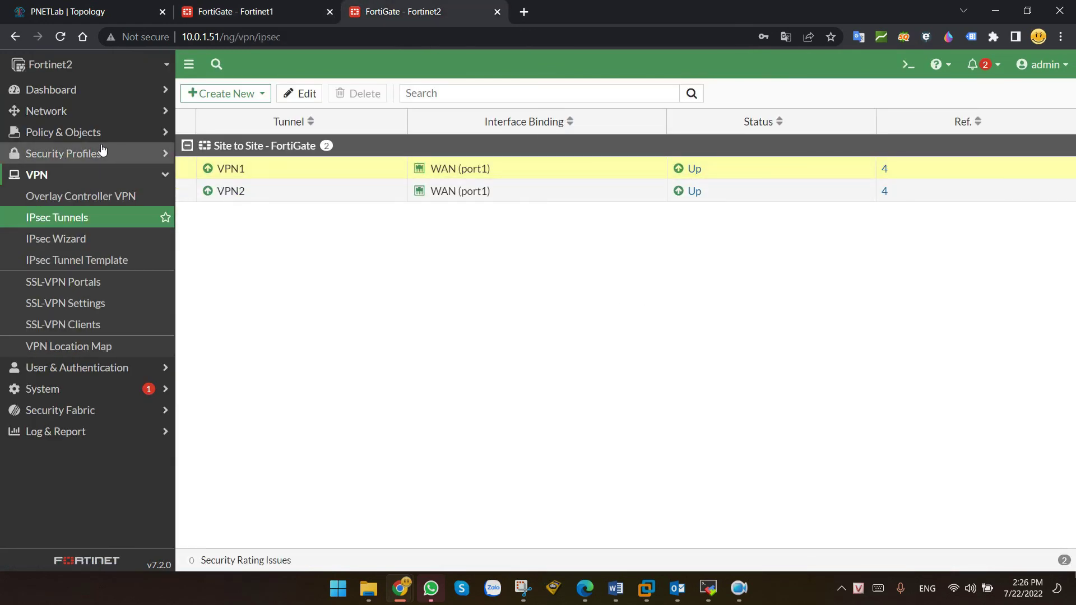
{"action": "left_click", "coordinate": [40, 111]}
- Give the VPN1 tunnel interface IP 1.1.1.2 with remote IP 1.1.1.1/32
{"action": "left_click", "coordinate": [60, 136]}
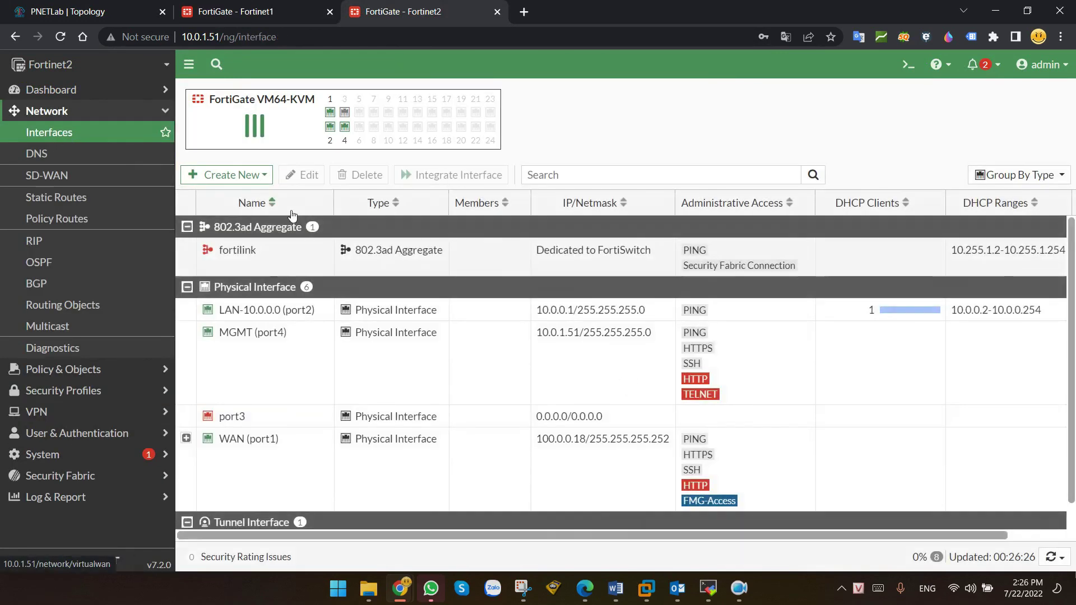
{"action": "left_click", "coordinate": [190, 439]}
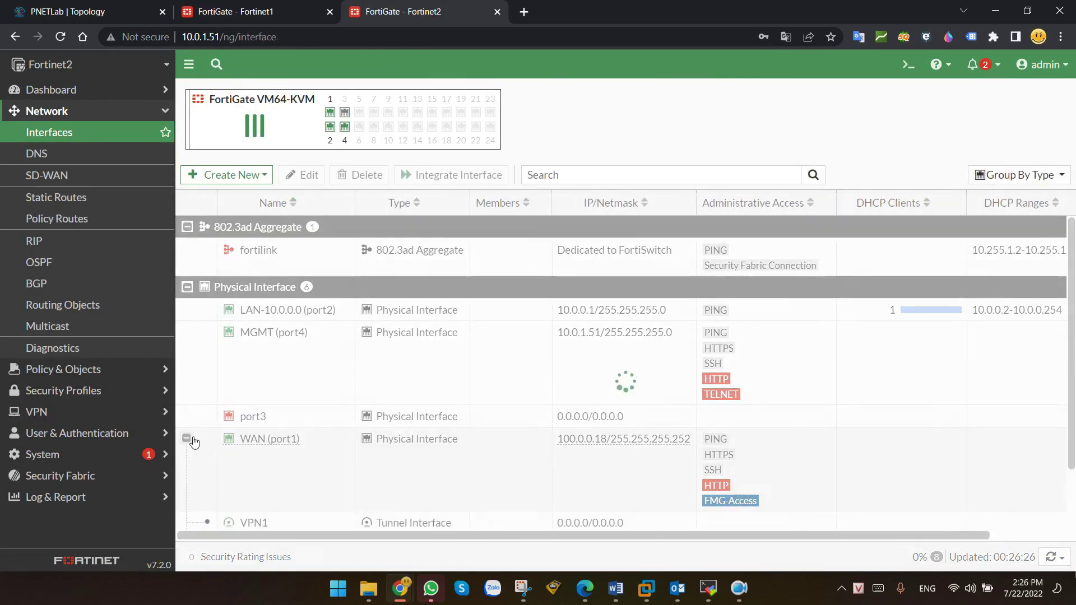
{"action": "scroll", "coordinate": [206, 444], "scroll_direction": "down", "scroll_amount": 2}
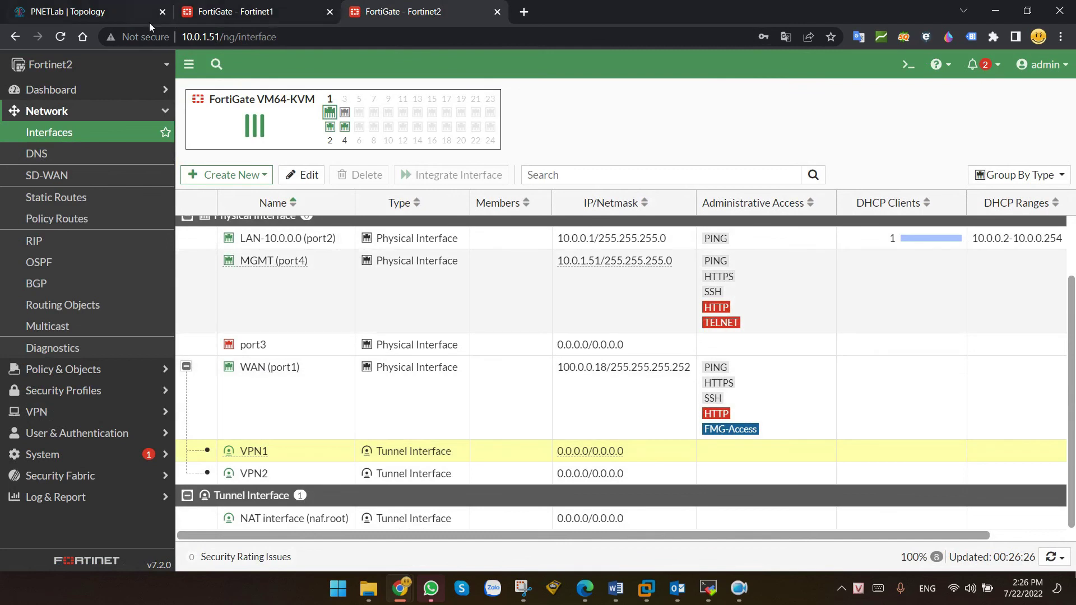
{"action": "left_click", "coordinate": [109, 15]}
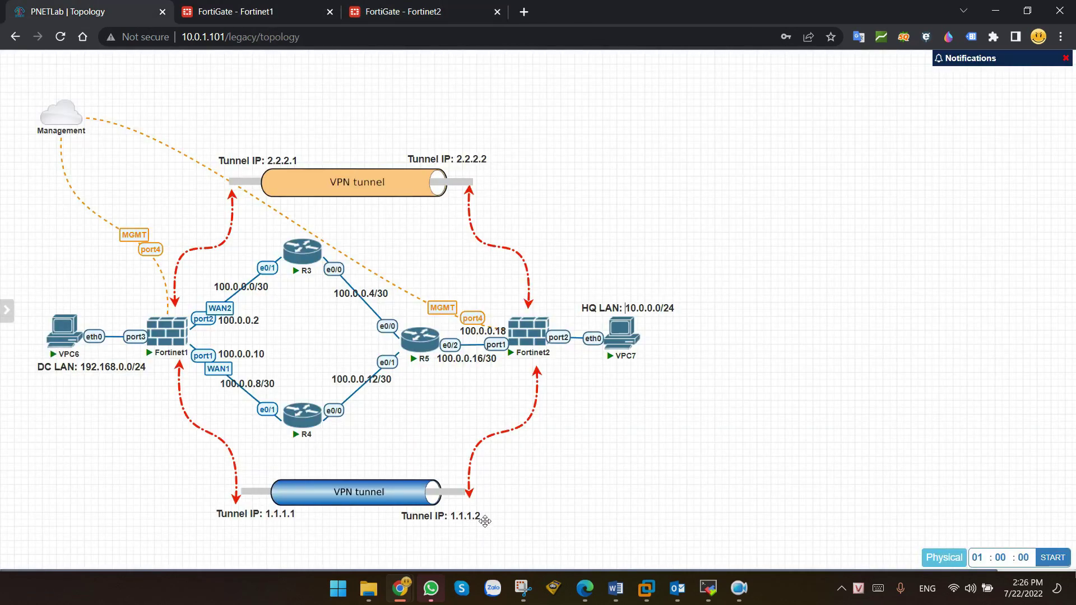
{"action": "left_click", "coordinate": [361, 9]}
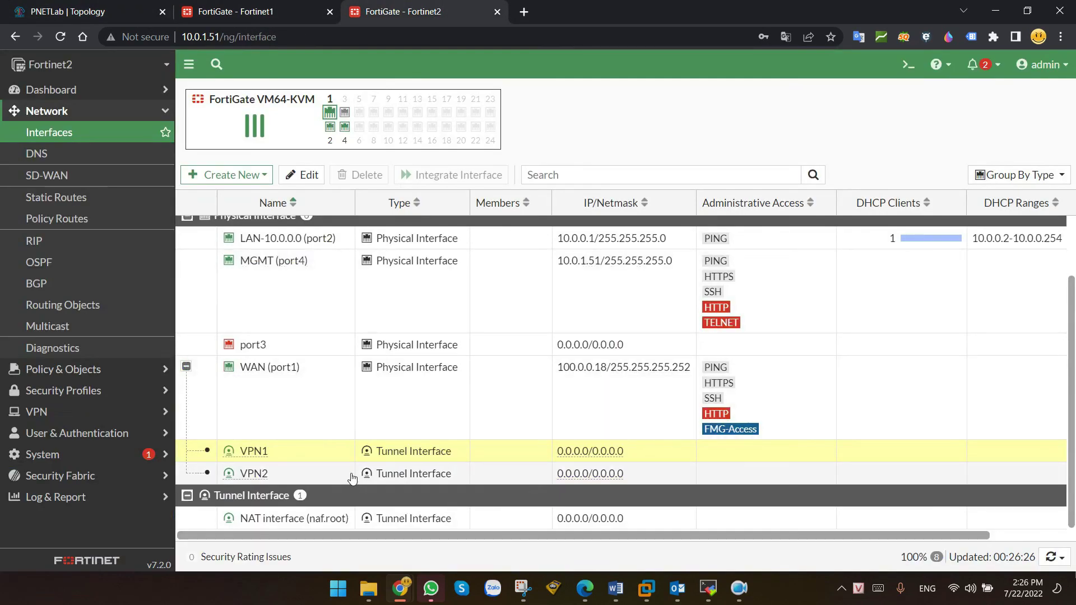
{"action": "double_click", "coordinate": [348, 454]}
{"action": "double_click", "coordinate": [308, 304]}
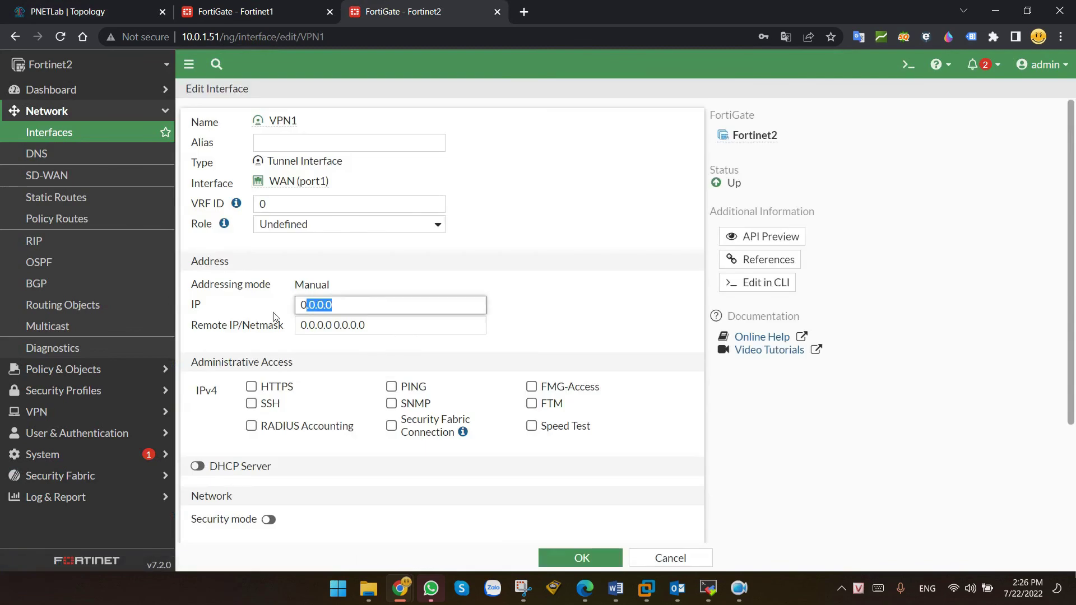
{"action": "type", "text": "1.1.1.2"}
{"action": "key", "text": "Tab"}
{"action": "type", "text": "1.1.1.1/3"}
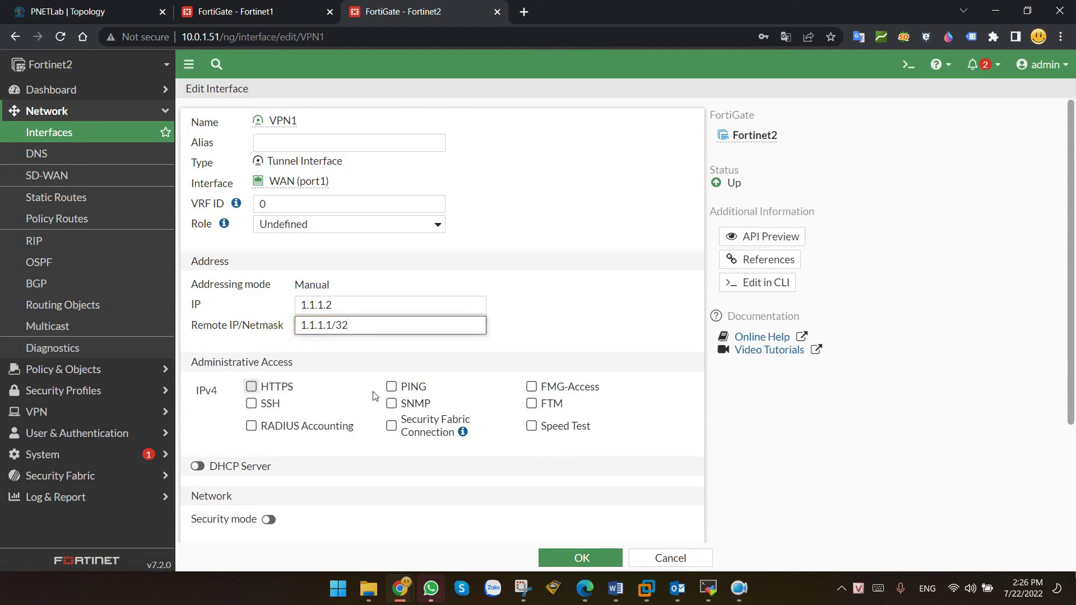
{"action": "left_click", "coordinate": [582, 558]}
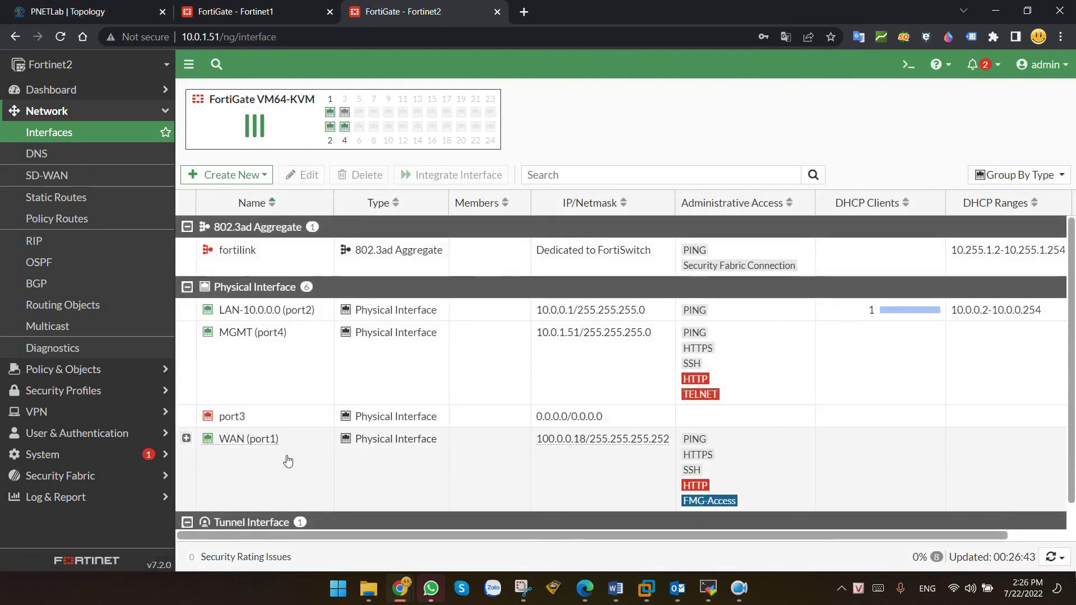
- Give the VPN2 tunnel interface IP 2.2.2.2 with remote IP 2.2.2.1/32
{"action": "left_click", "coordinate": [186, 438]}
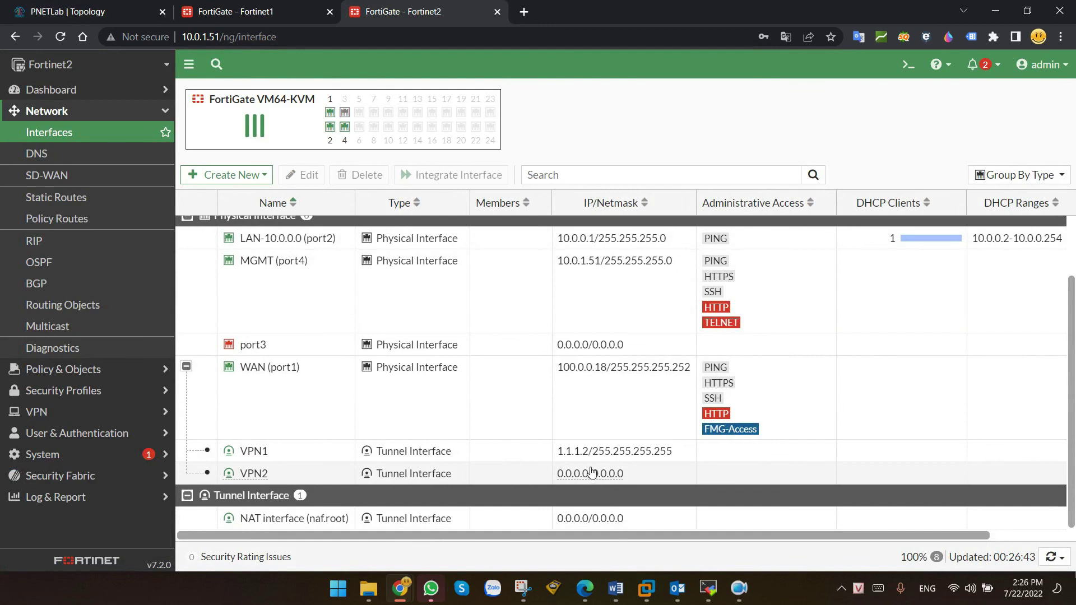
{"action": "double_click", "coordinate": [593, 476]}
{"action": "double_click", "coordinate": [345, 305]}
{"action": "type", "text": "2.2.2.2"}
{"action": "key", "text": "Tab"}
{"action": "type", "text": "2.2.1/32"}
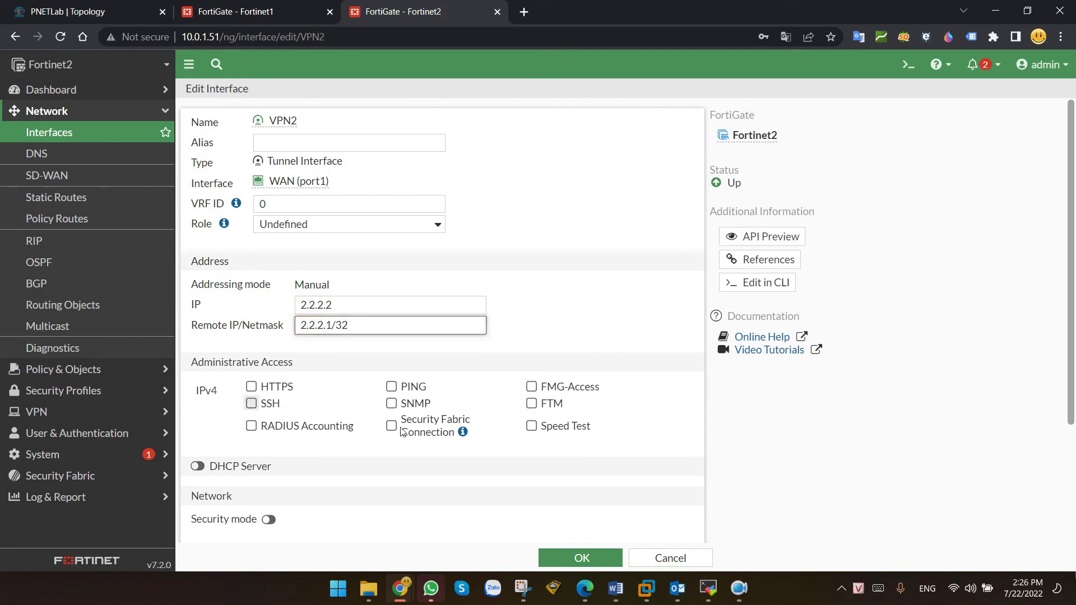
{"action": "left_click", "coordinate": [582, 554]}
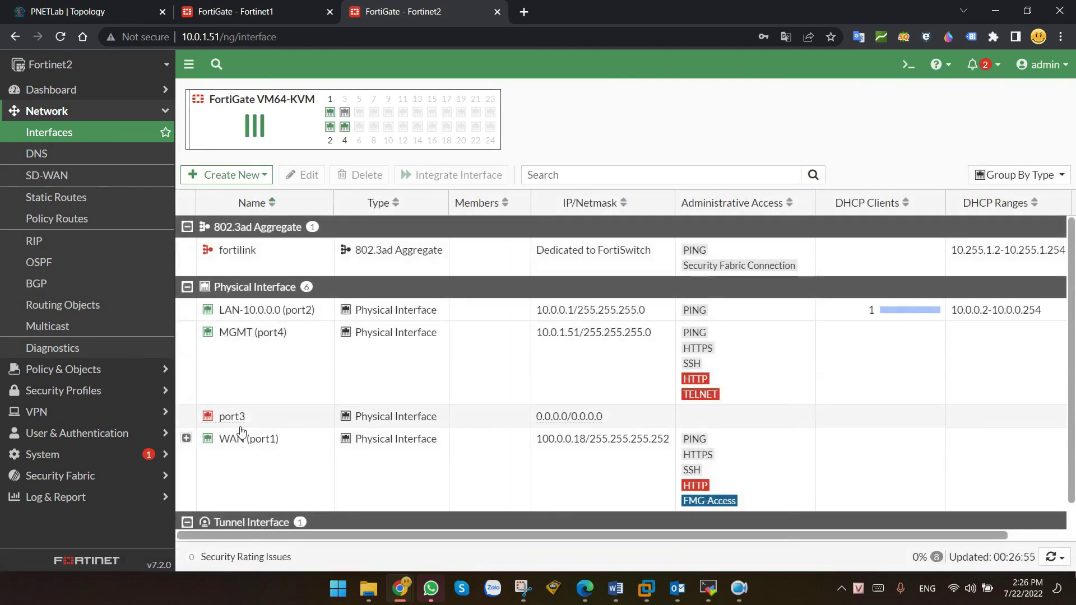
- Review the updated VPN1 and VPN2 rows under WAN (port1)
{"action": "left_click", "coordinate": [187, 437]}
{"action": "scroll", "coordinate": [235, 429], "scroll_direction": "down", "scroll_amount": 1}
{"action": "left_click", "coordinate": [568, 471]}
{"action": "left_click", "coordinate": [573, 457]}
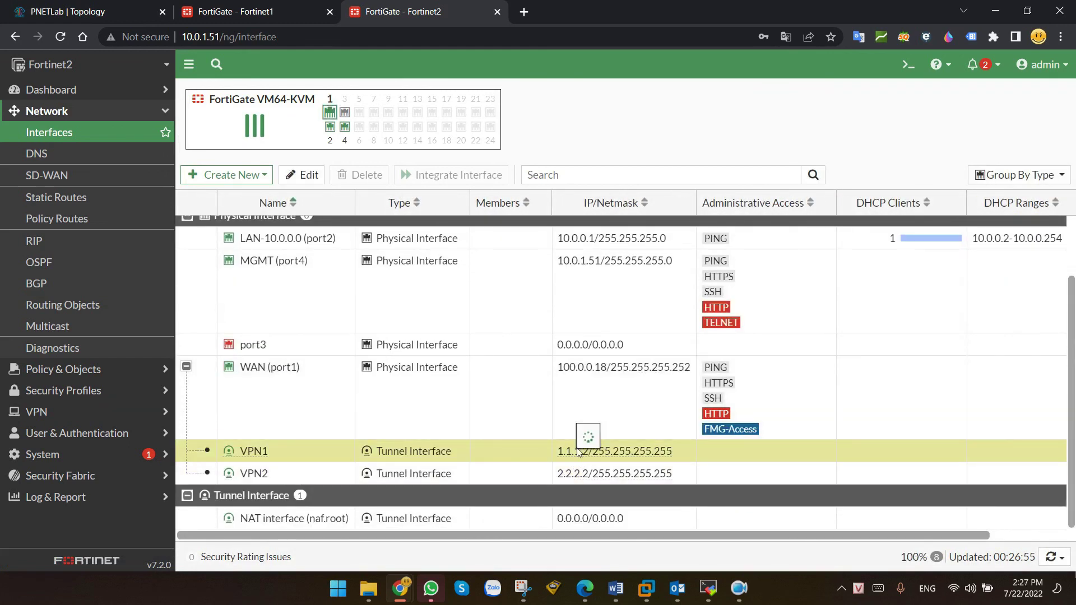
- Review Fortinet2's static routes: VPN1_remote via 100.0.0.10 and the VPN1/VPN2 blackhole routes
{"action": "left_click", "coordinate": [72, 207]}
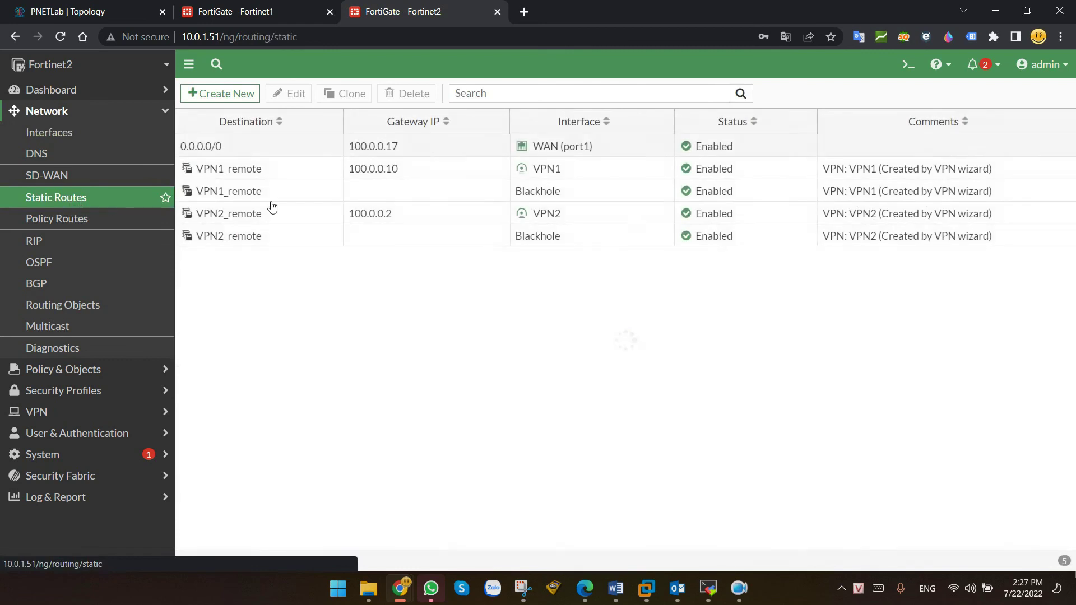
{"action": "left_click", "coordinate": [453, 178]}
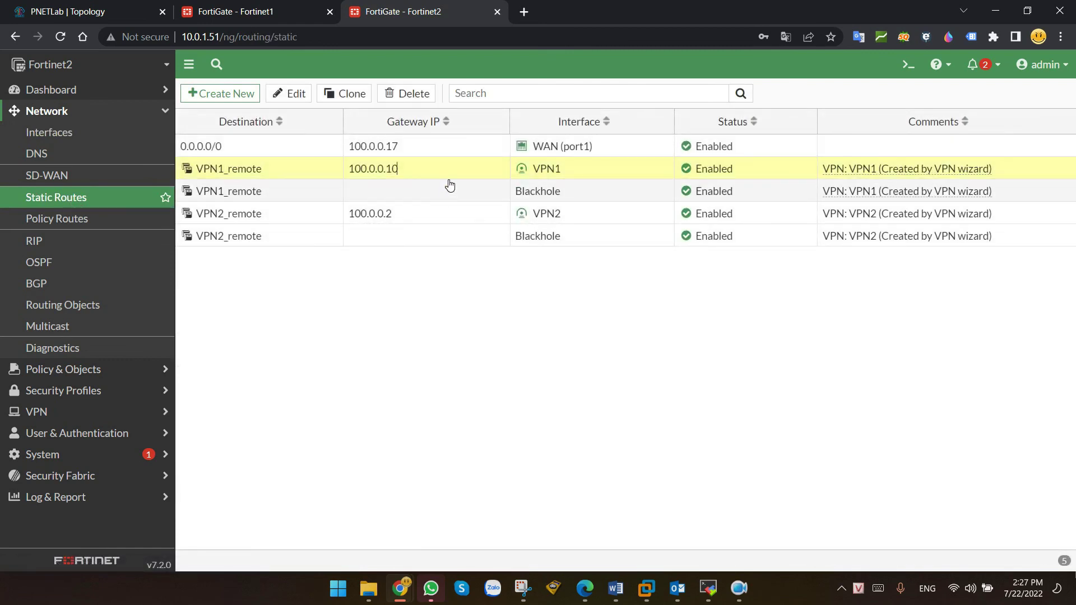
{"action": "left_click", "coordinate": [448, 191]}
{"action": "left_click", "coordinate": [448, 236]}
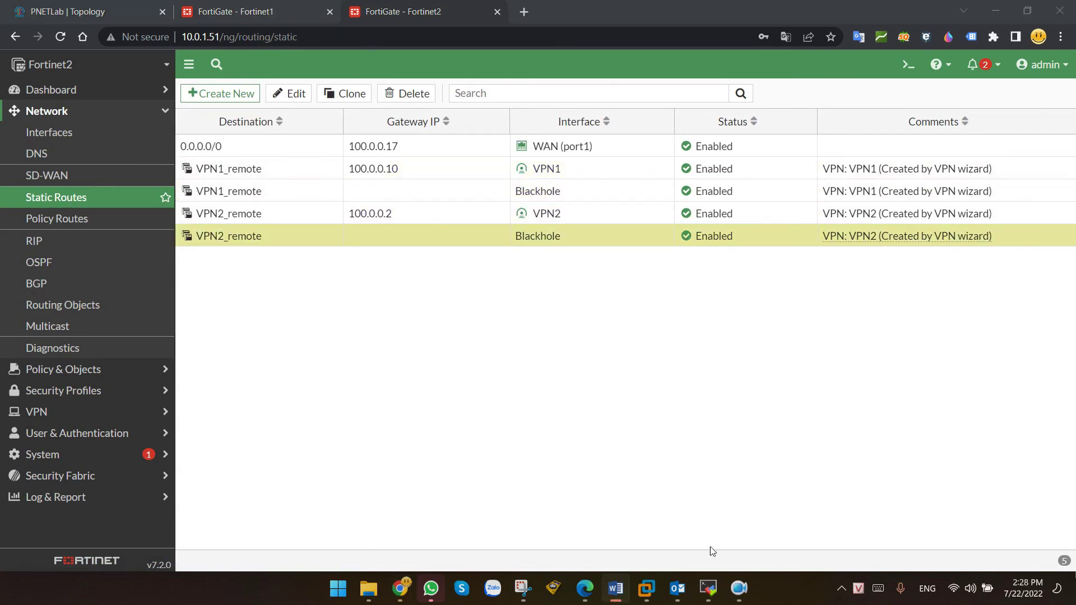
{"action": "left_click", "coordinate": [708, 591]}
- From the VPC6 console, ping 10.0.0.2
{"action": "left_click", "coordinate": [842, 76]}
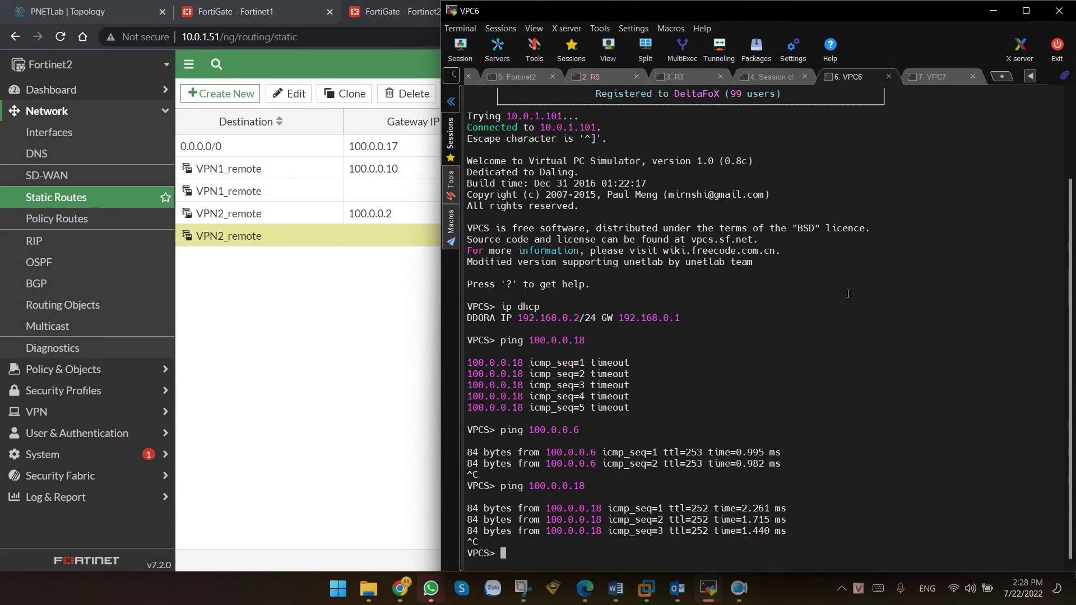
{"action": "type", "text": "ping 10.0.0.2"}
{"action": "key", "text": "Return"}
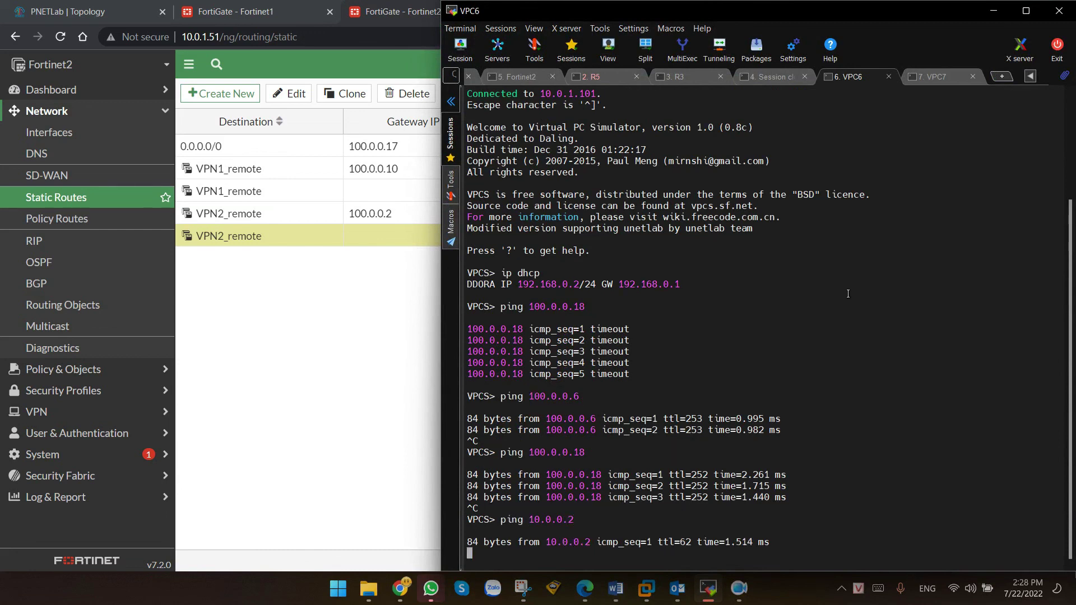
- From VPC7, ping 192.168.0.2, stop it, and return to Fortinet1's SD-WAN page
{"action": "left_click", "coordinate": [940, 79]}
{"action": "type", "text": "ping 192.1"}
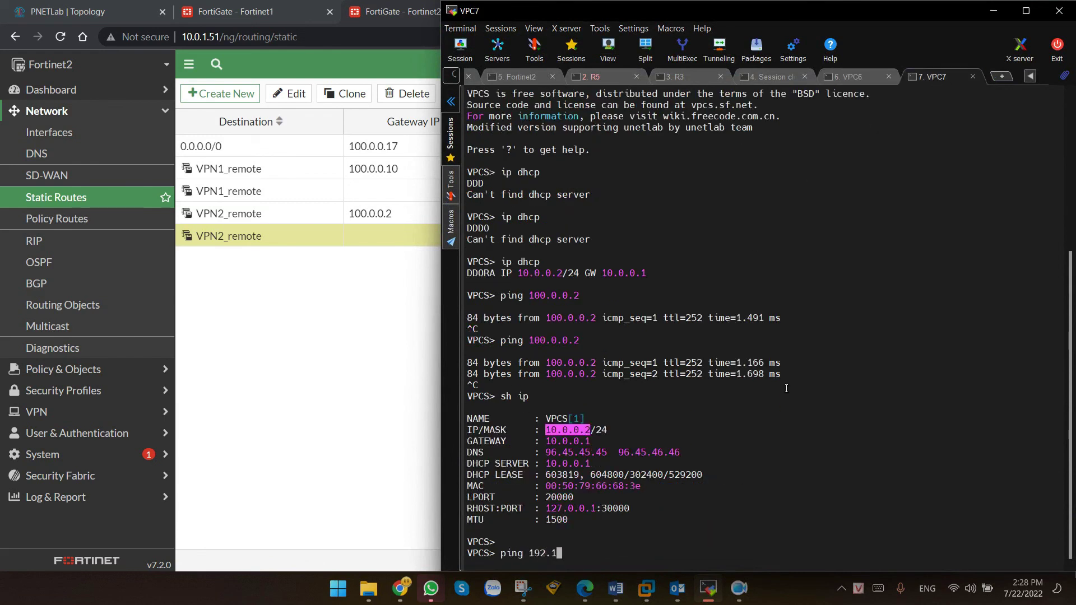
{"action": "type", "text": "68.0.2"}
{"action": "key", "text": "Return"}
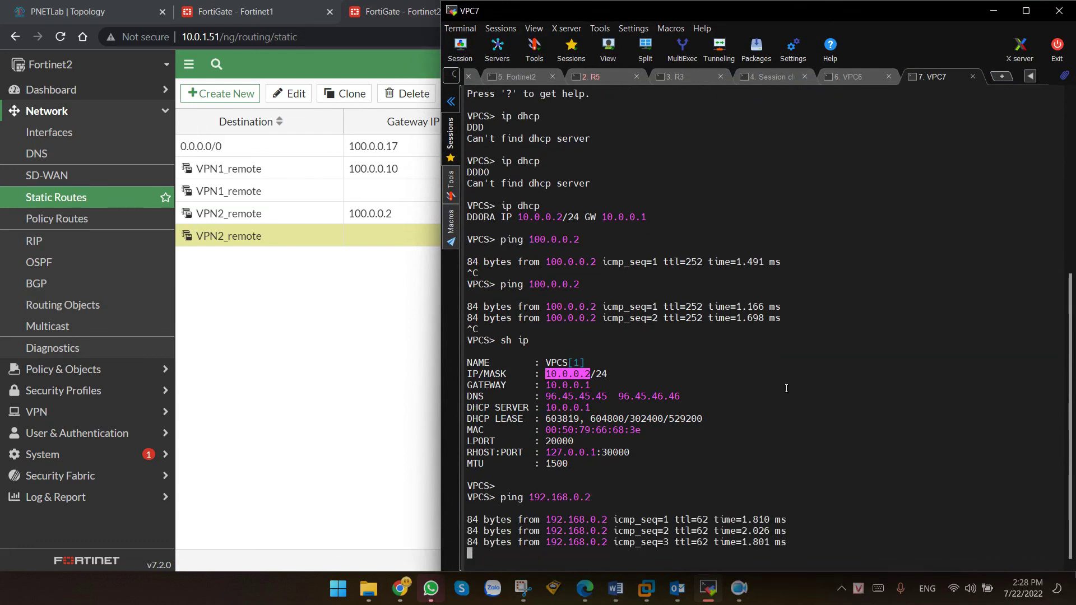
{"action": "key", "text": "ctrl+c"}
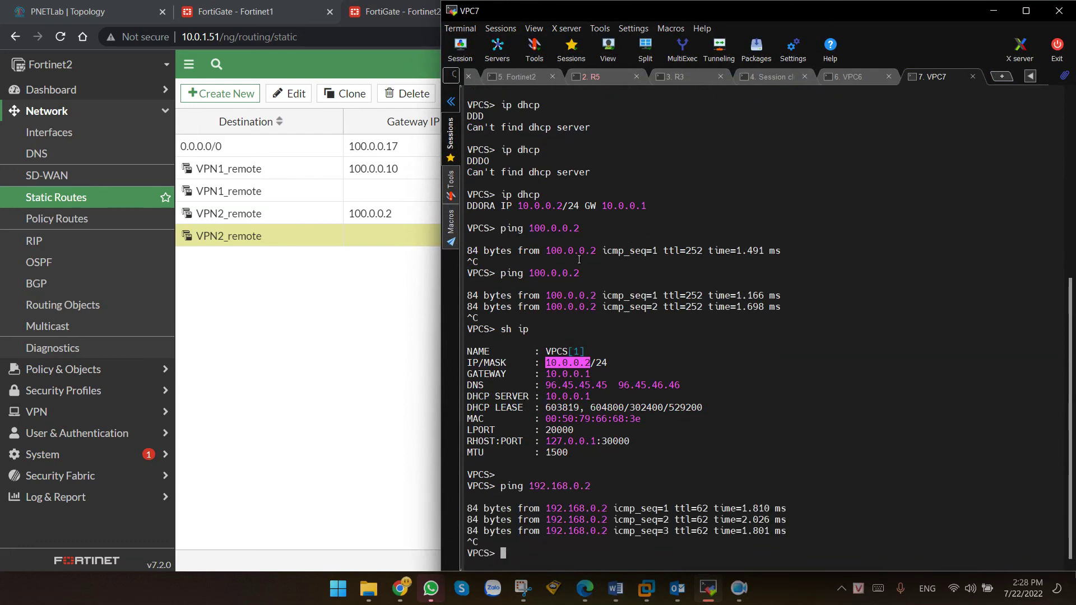
{"action": "left_click", "coordinate": [408, 341]}
{"action": "left_click", "coordinate": [254, 6]}
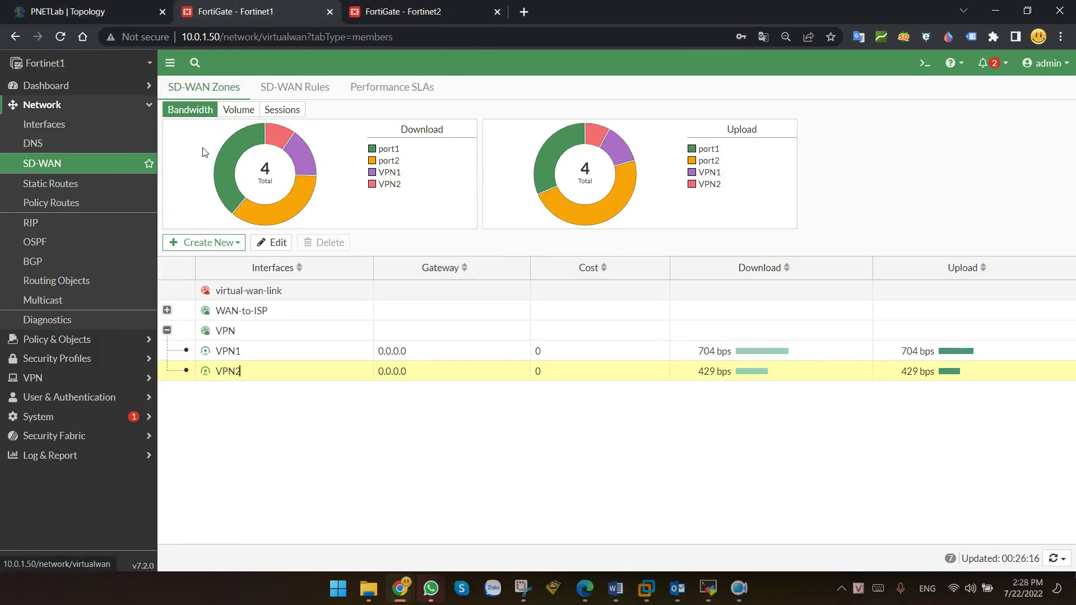
- Check VPN1/VPN2 latency under Performance SLAs; confirm rule VPN-SDWAN prefers VPN1 with 5 hits
{"action": "left_click", "coordinate": [370, 88]}
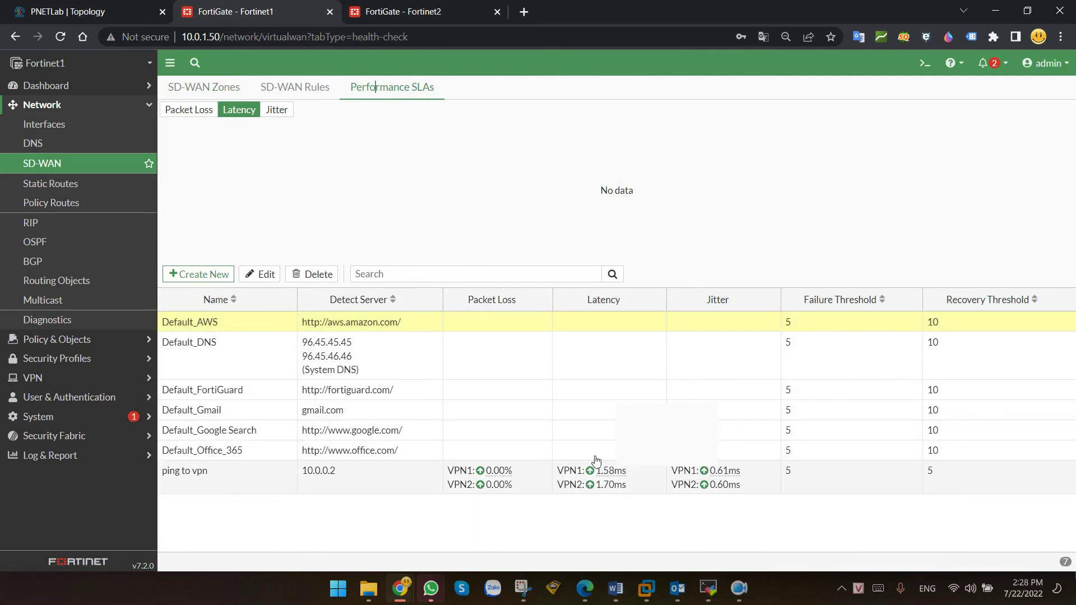
{"action": "left_click", "coordinate": [298, 89]}
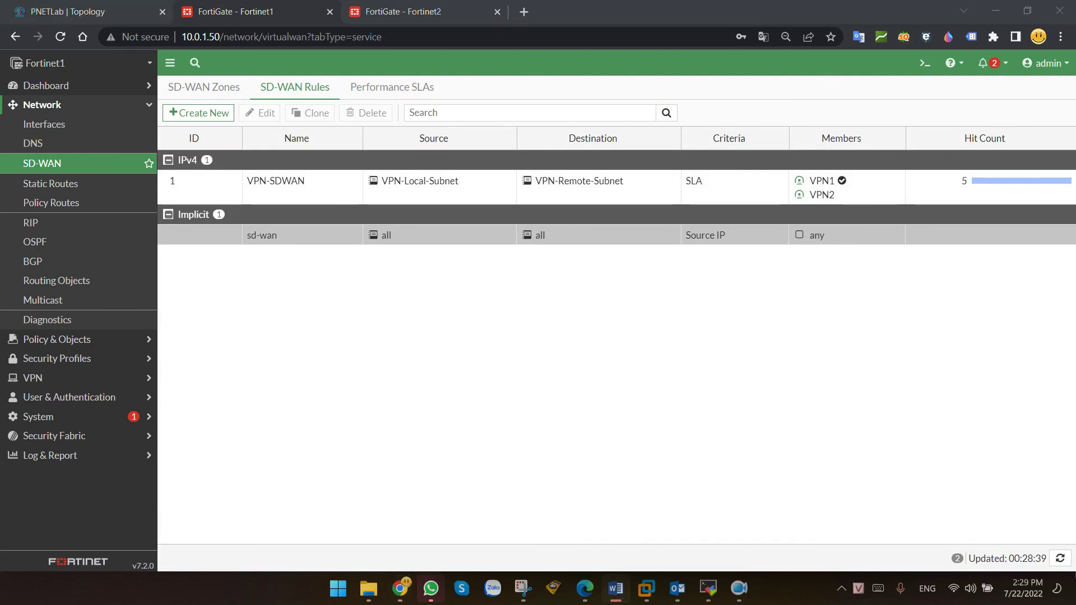
{"action": "left_click", "coordinate": [413, 90]}
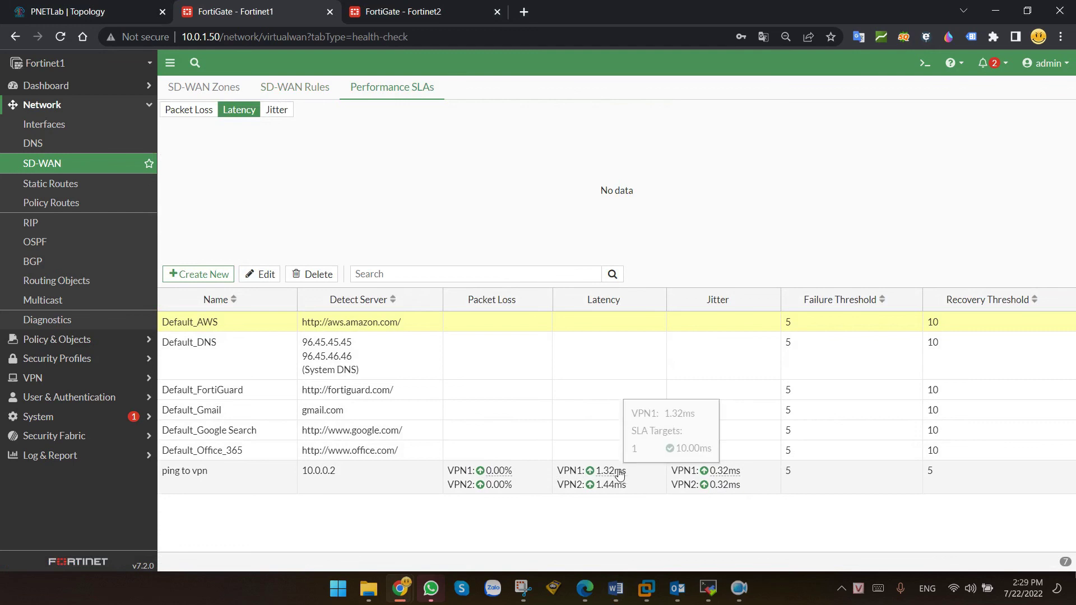
{"action": "mouse_move", "coordinate": [722, 467]}
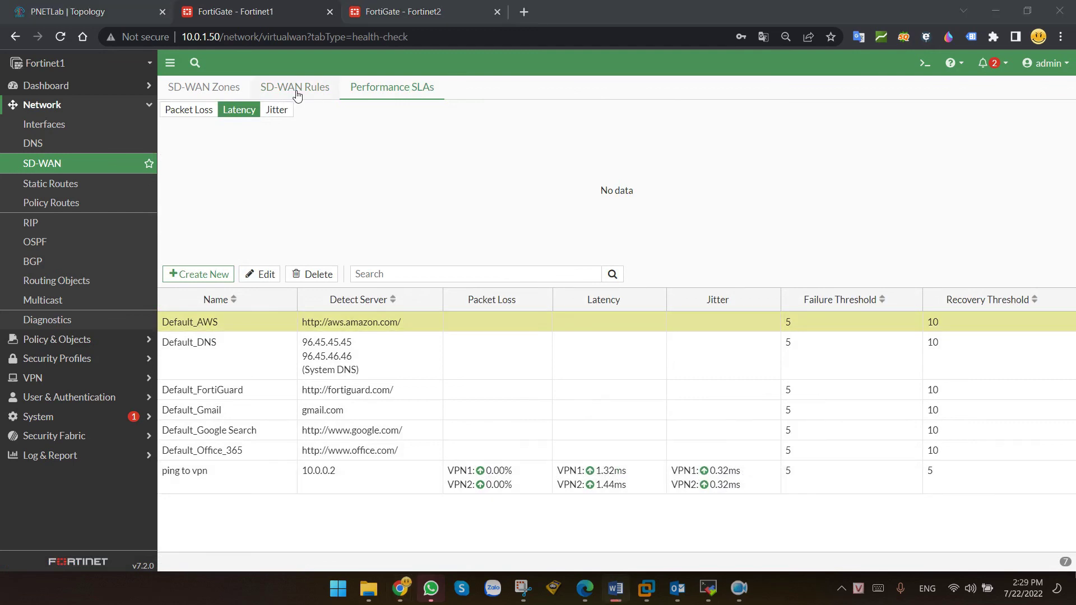
{"action": "left_click", "coordinate": [296, 91]}
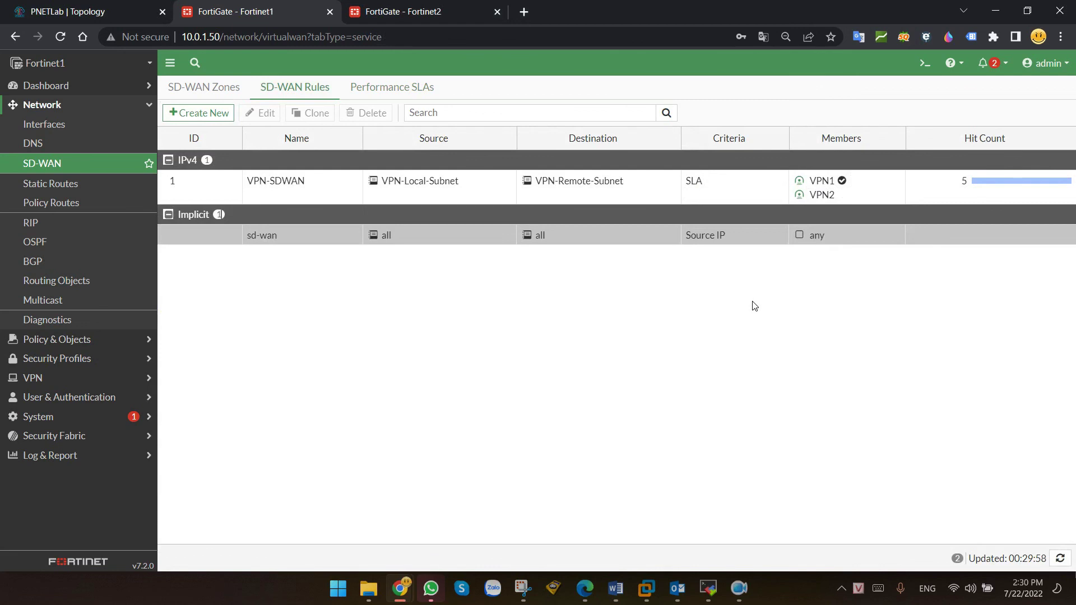
{"action": "key", "text": "alt+Tab"}
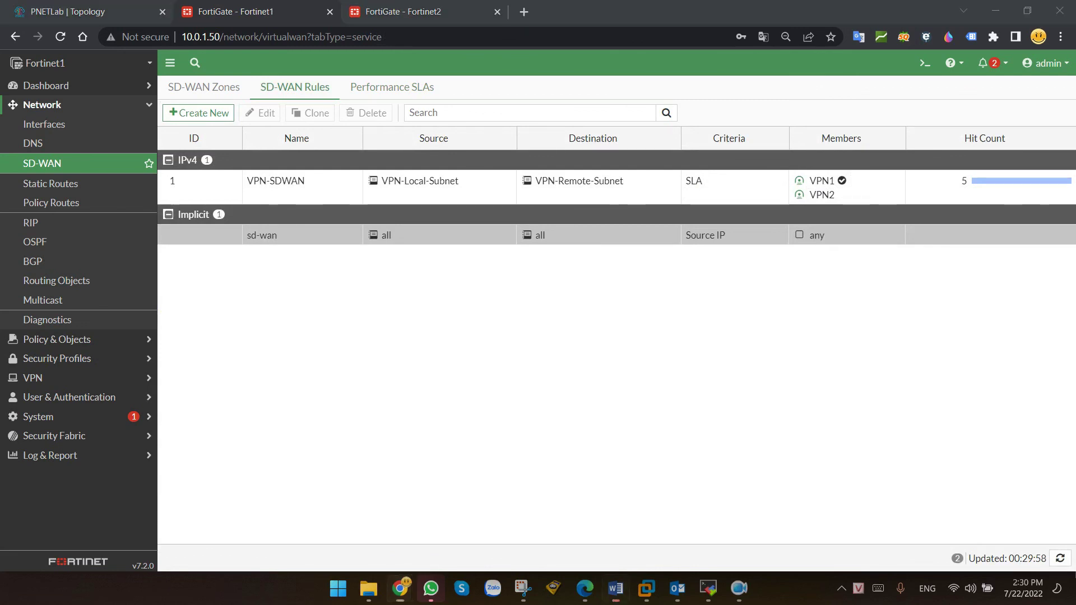